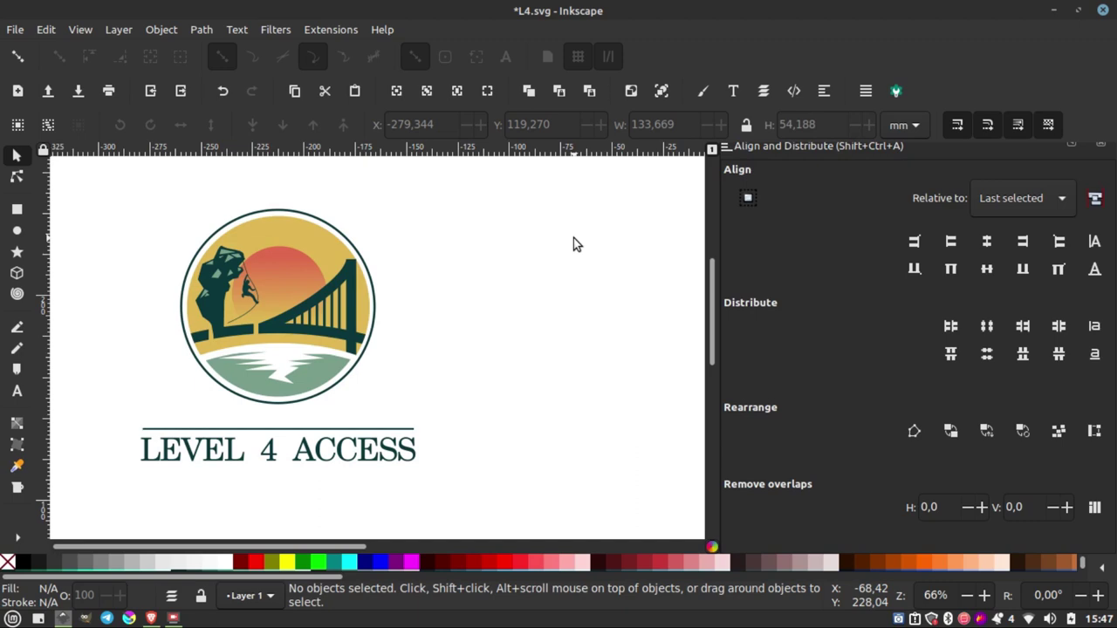
- Open the Edit menu from the menu bar
click(46, 29)
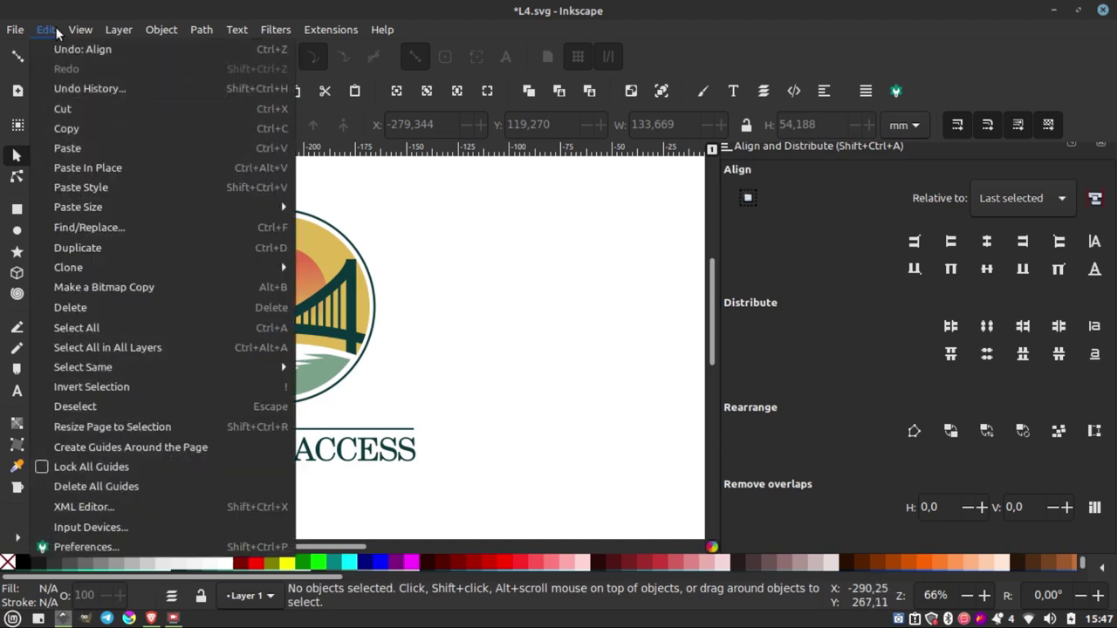
- Enable U.S. Web Coated (SWOP) v2 output simulation with out-of-gamut marking, then close Preferences
click(84, 547)
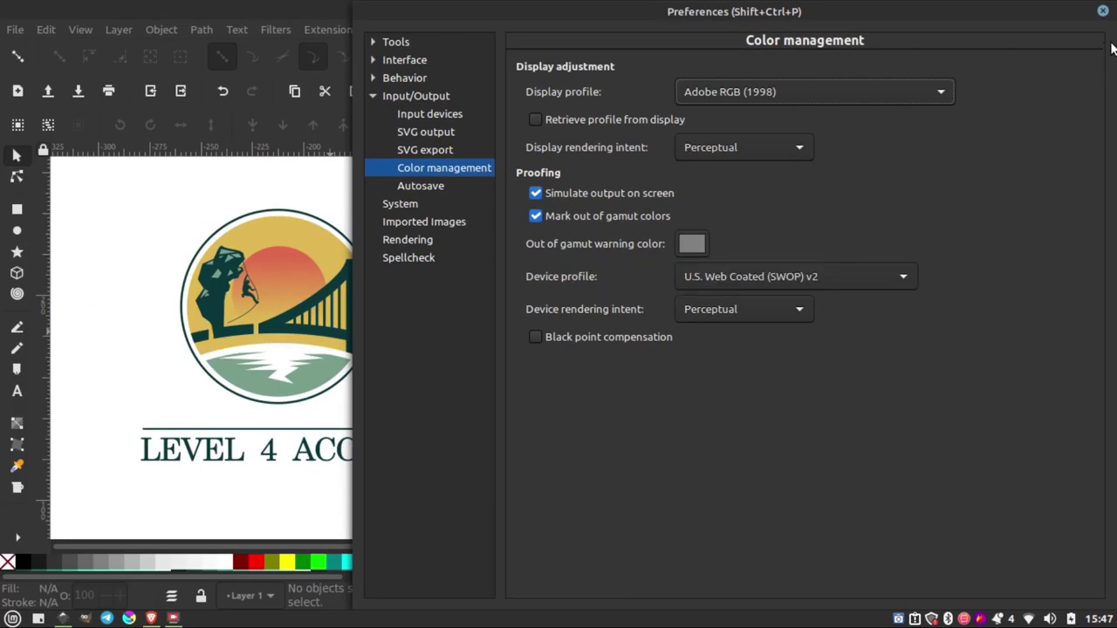
click(1102, 10)
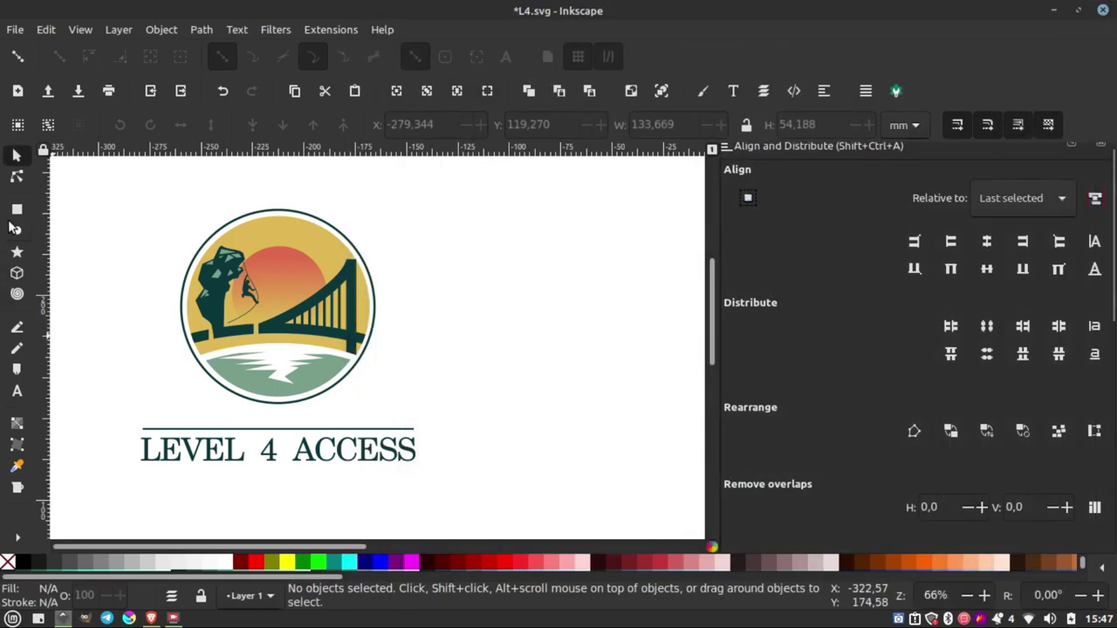
- Draw a small and a larger rectangle to the right of the logo
click(16, 210)
drag(428, 260, 511, 323)
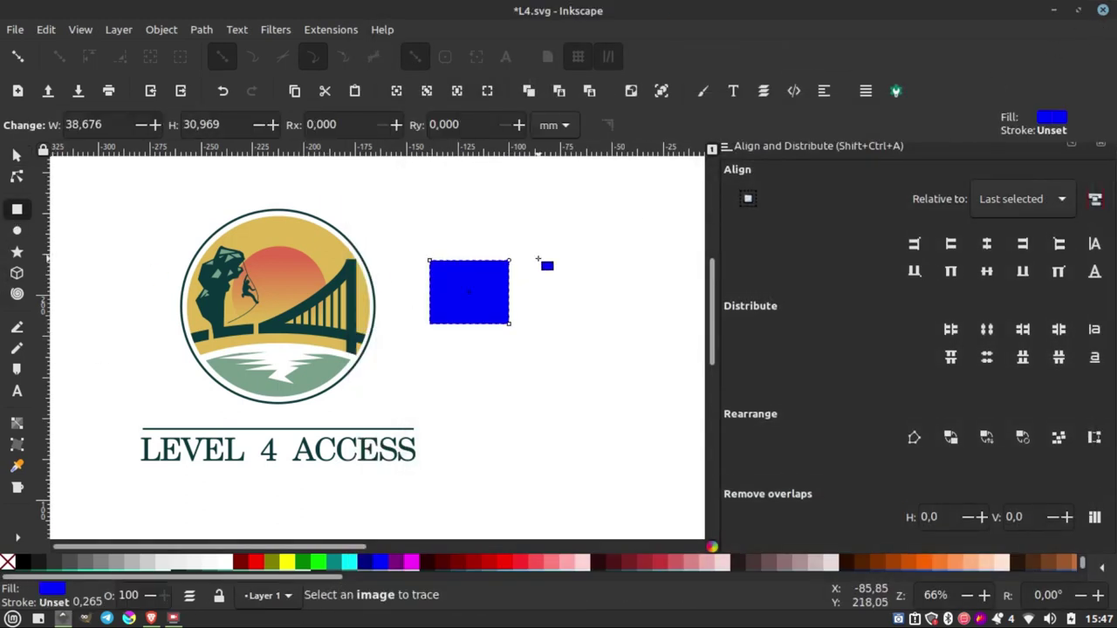
drag(538, 259, 645, 347)
- Fill the small rectangle yellow and the larger one bright green
key(s)
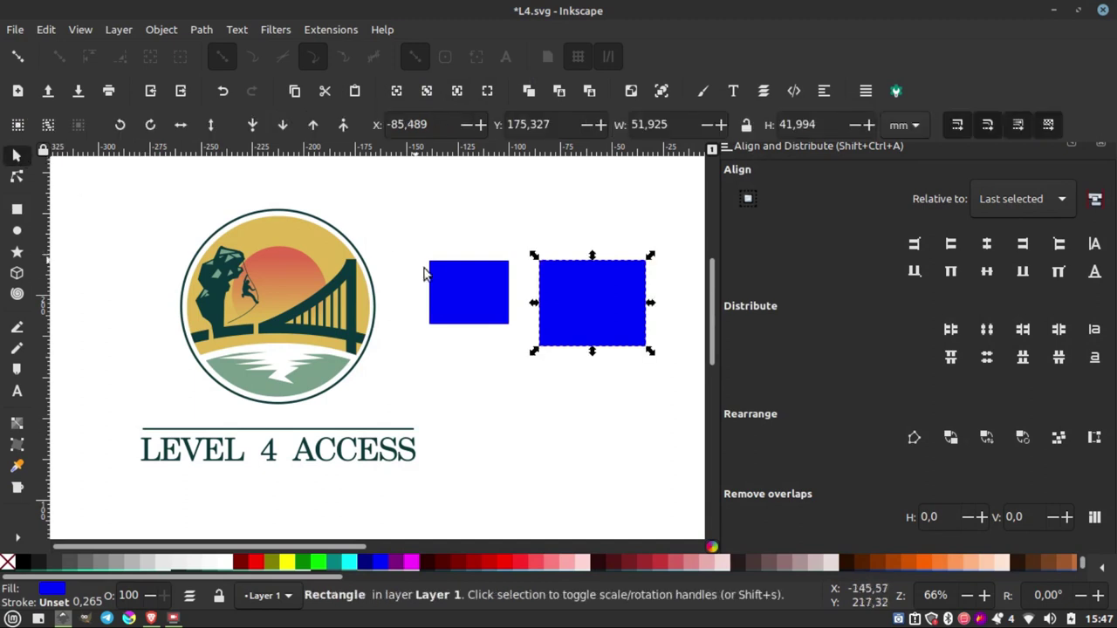
click(434, 275)
click(287, 562)
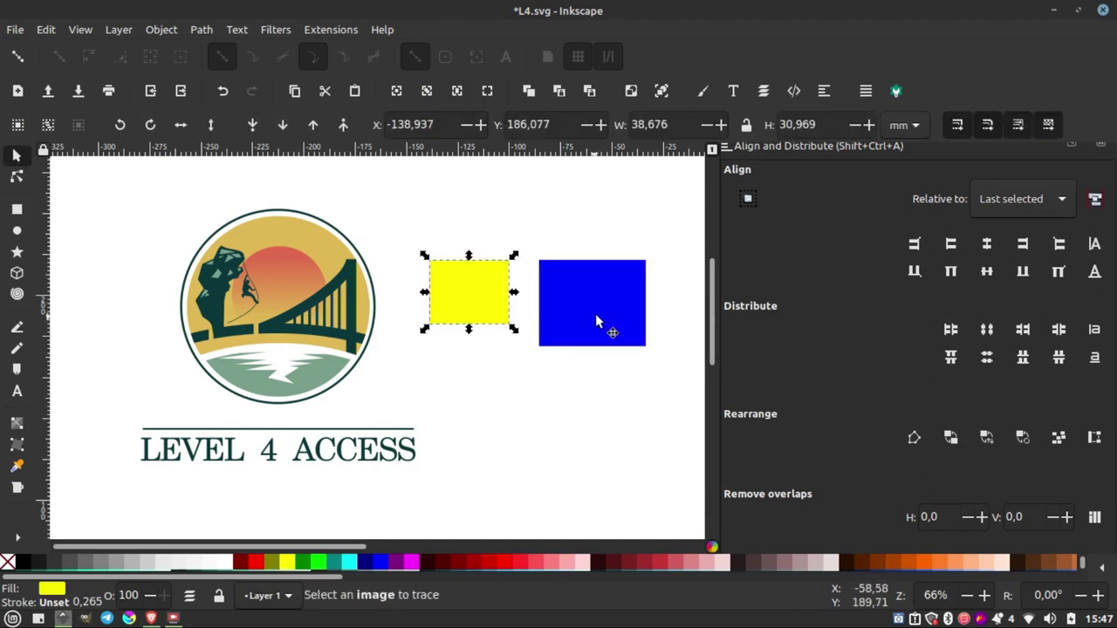
click(595, 321)
click(317, 563)
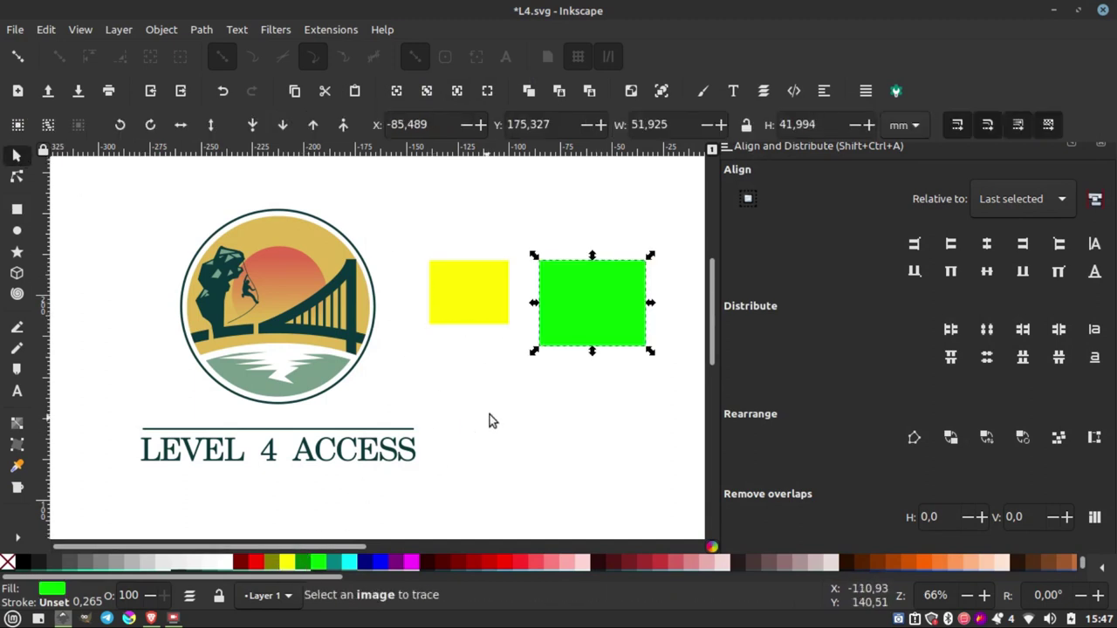
click(489, 421)
ctrl+scroll(463, 340, up, 1)
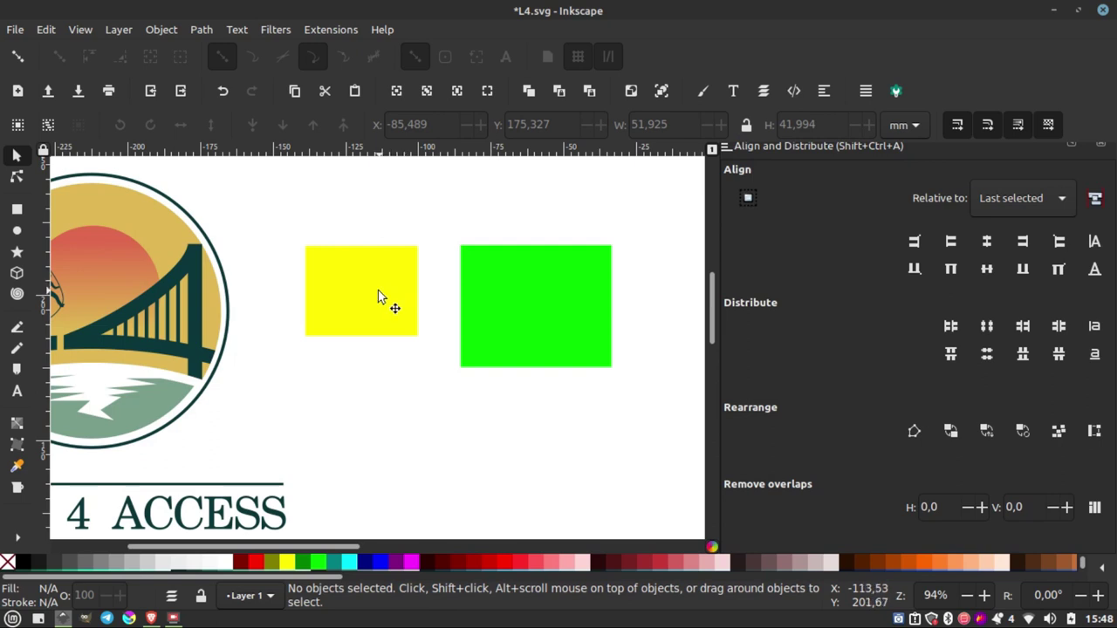
- Select both rectangles and enable the colour-managed preview, turning them grey
click(379, 297)
click(528, 301)
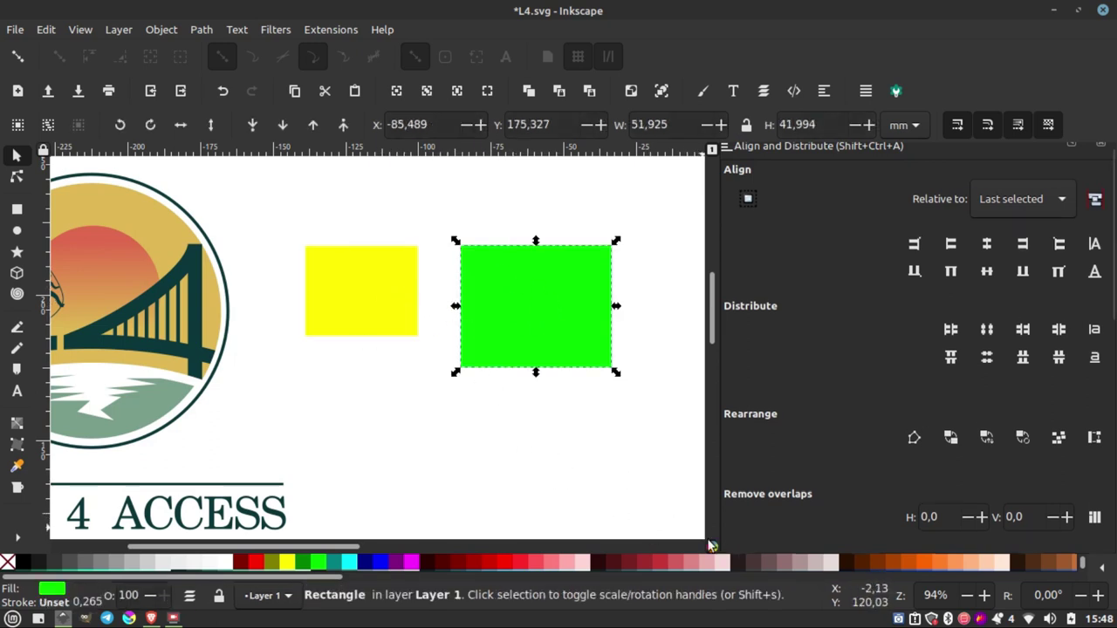
click(712, 545)
ctrl+scroll(455, 295, down, 2)
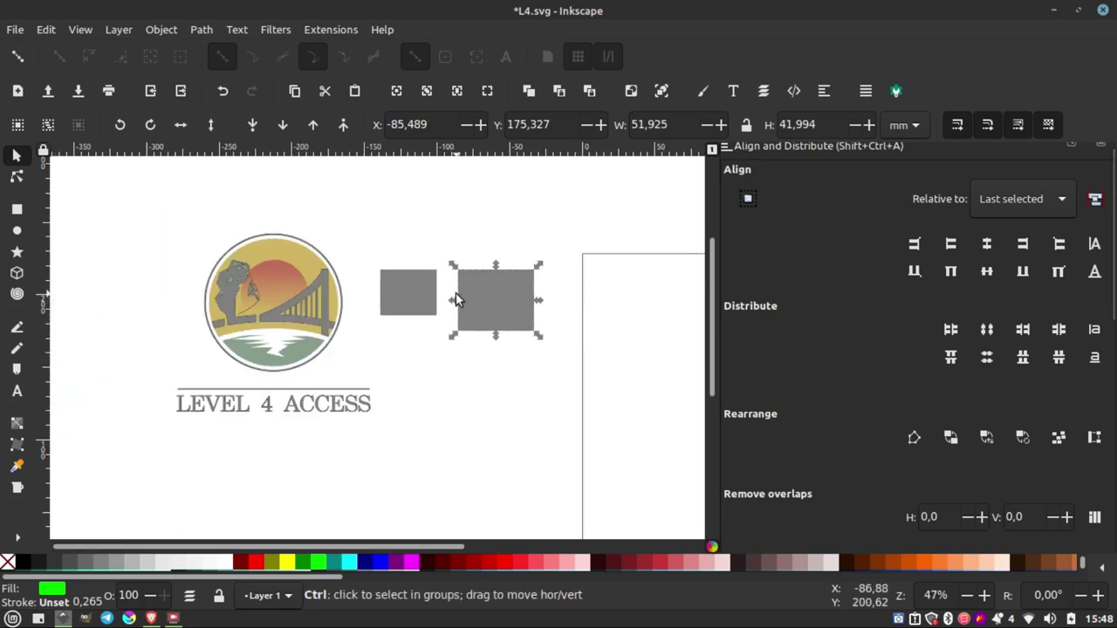
ctrl+scroll(455, 292, up, 2)
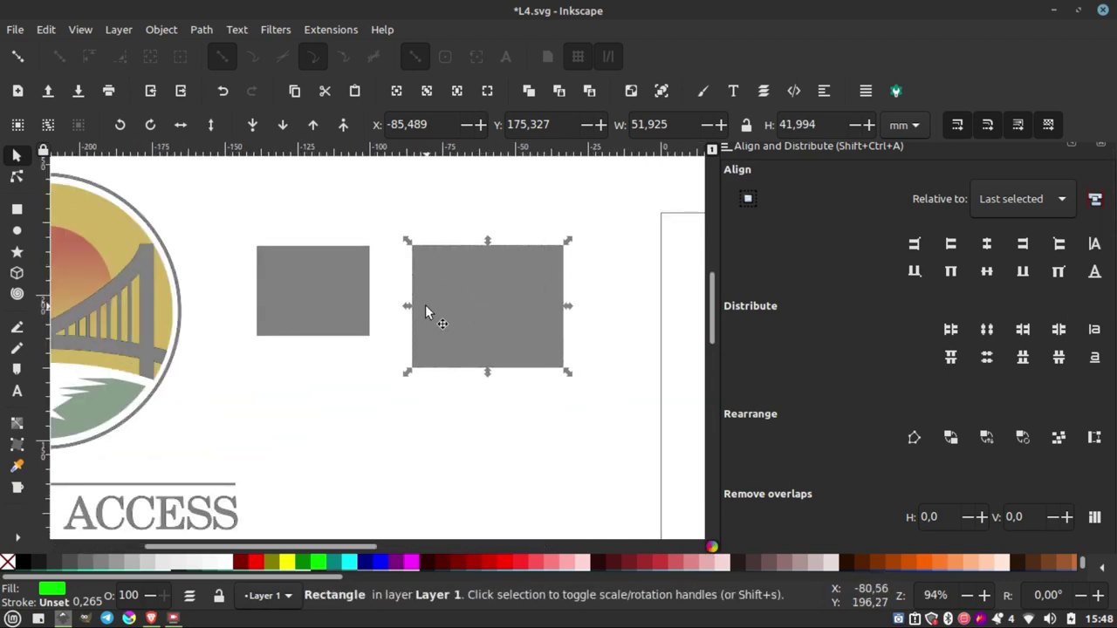
ctrl+scroll(320, 281, up, 2)
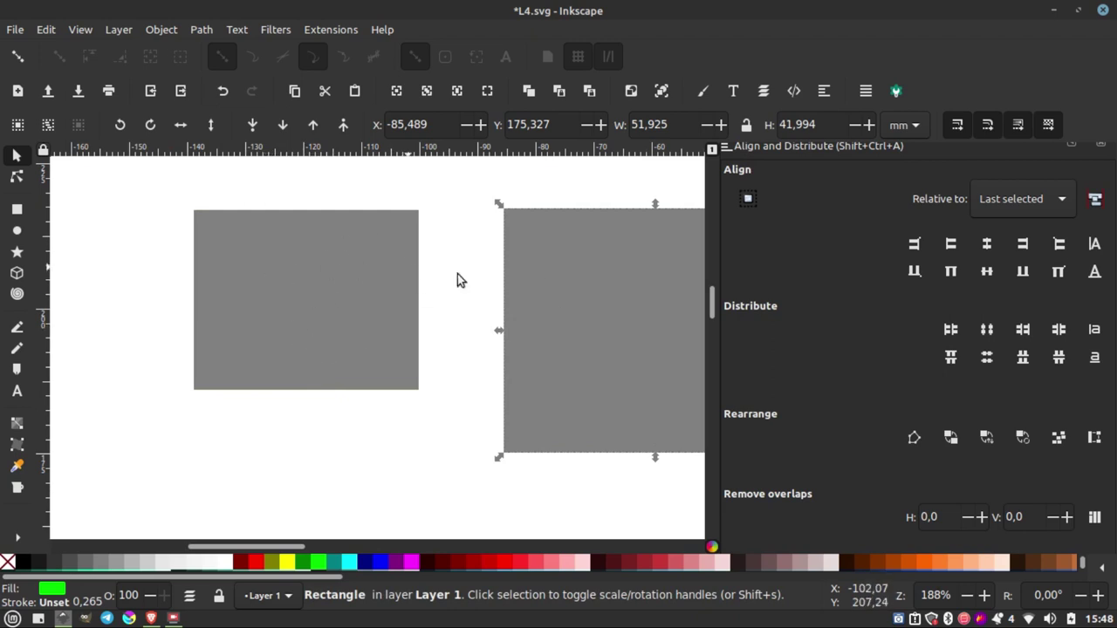
ctrl+scroll(594, 279, down, 2)
ctrl+scroll(594, 278, down, 1)
ctrl+scroll(306, 260, up, 2)
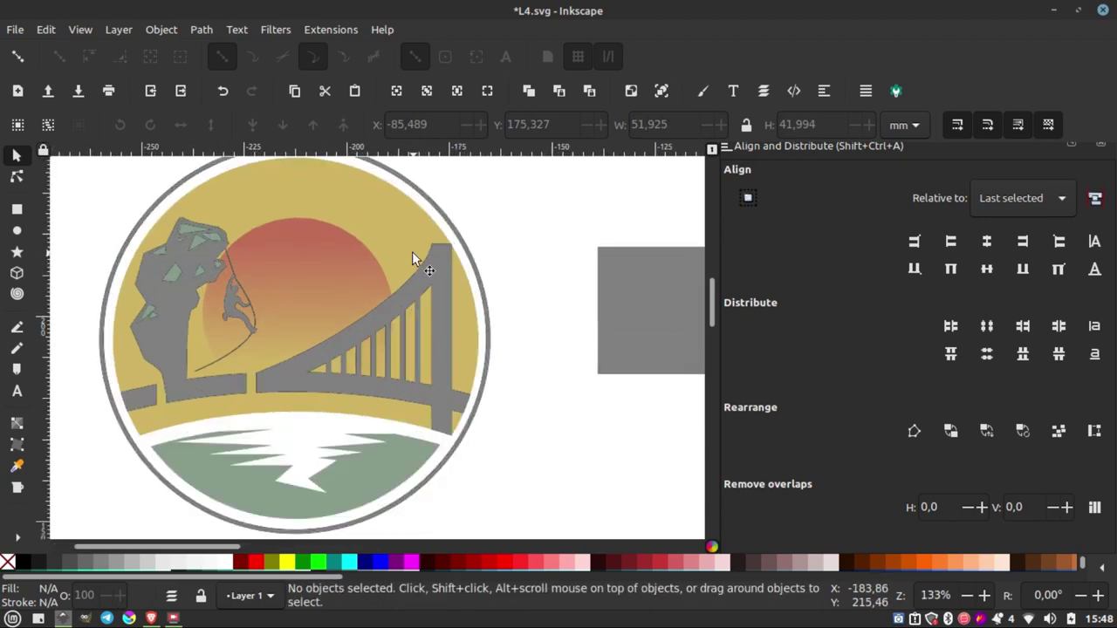
ctrl+scroll(412, 251, down, 2)
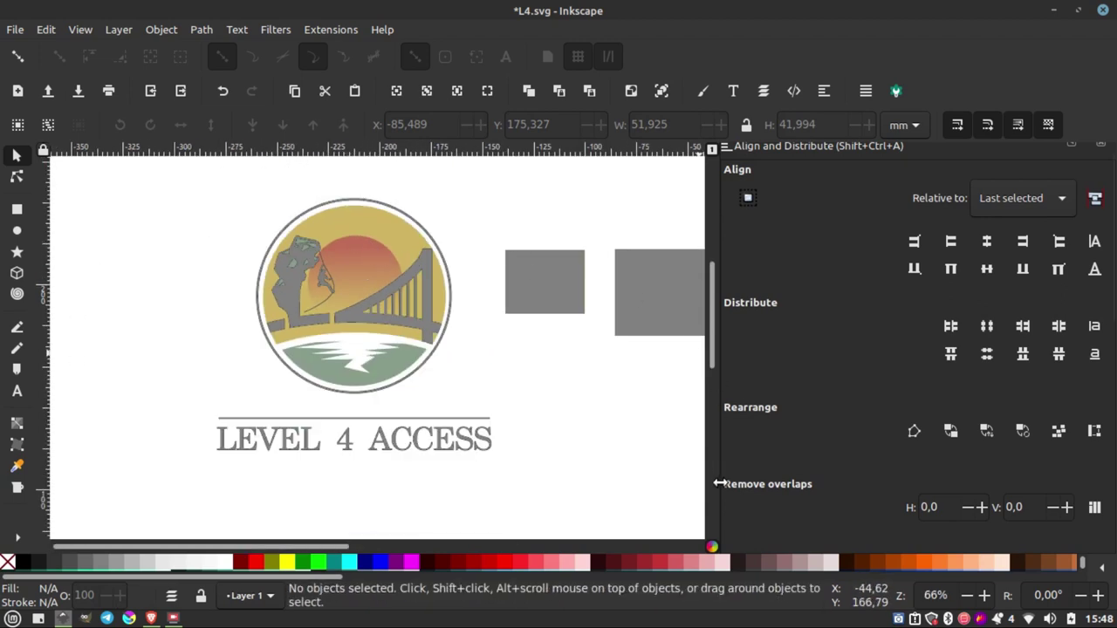
- Toggle the colour-managed preview off and back on to compare the rectangles
click(712, 547)
ctrl+scroll(344, 274, up, 3)
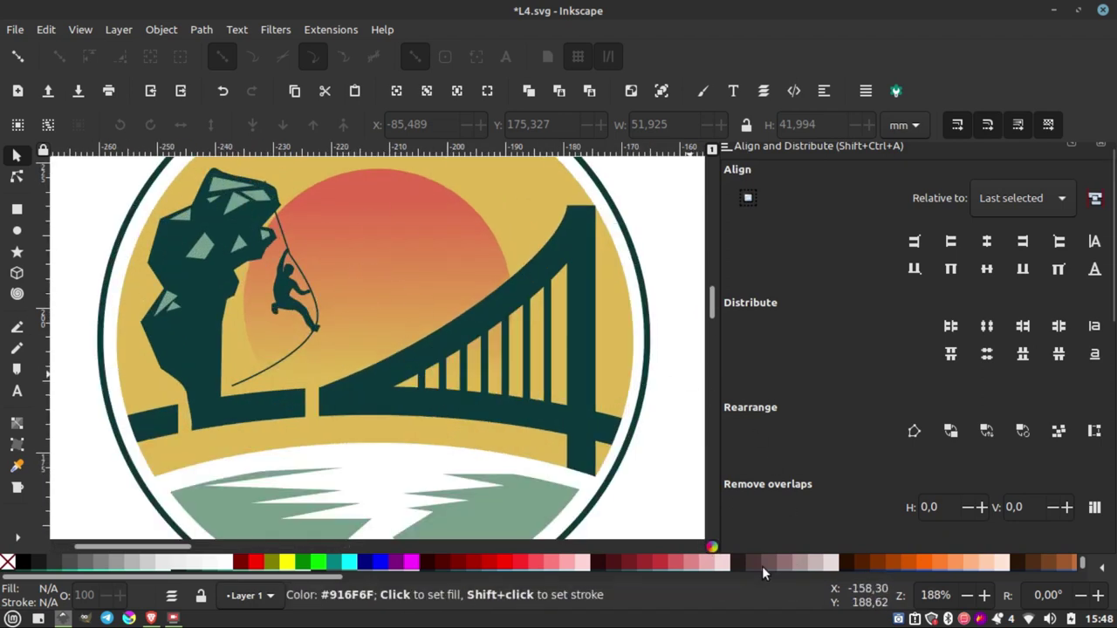
click(712, 547)
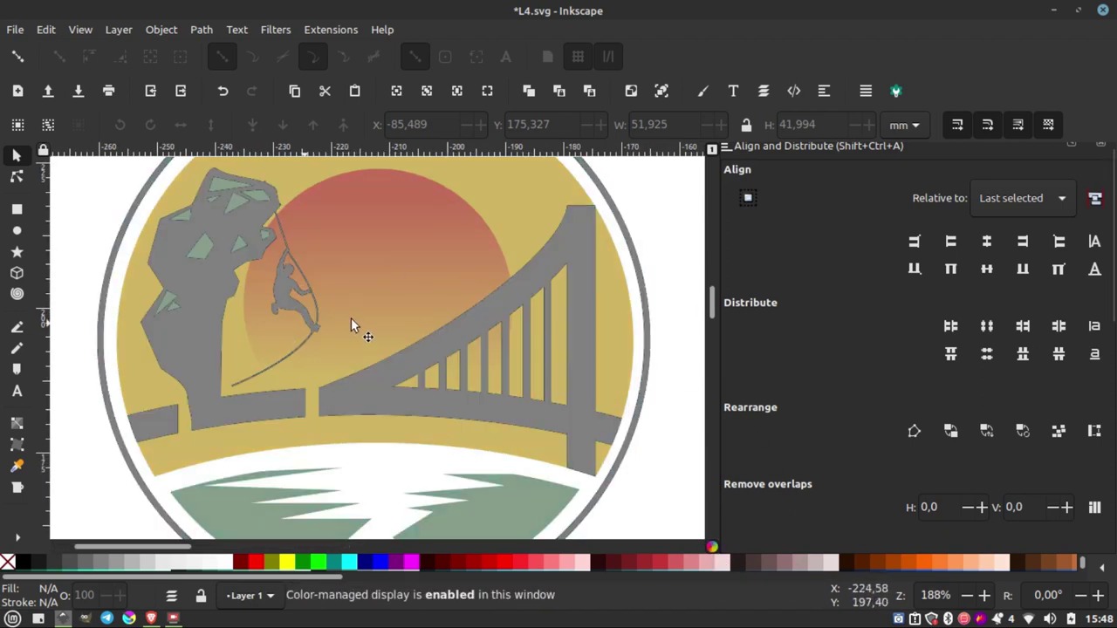
ctrl+scroll(352, 317, down, 1)
ctrl+scroll(280, 259, down, 3)
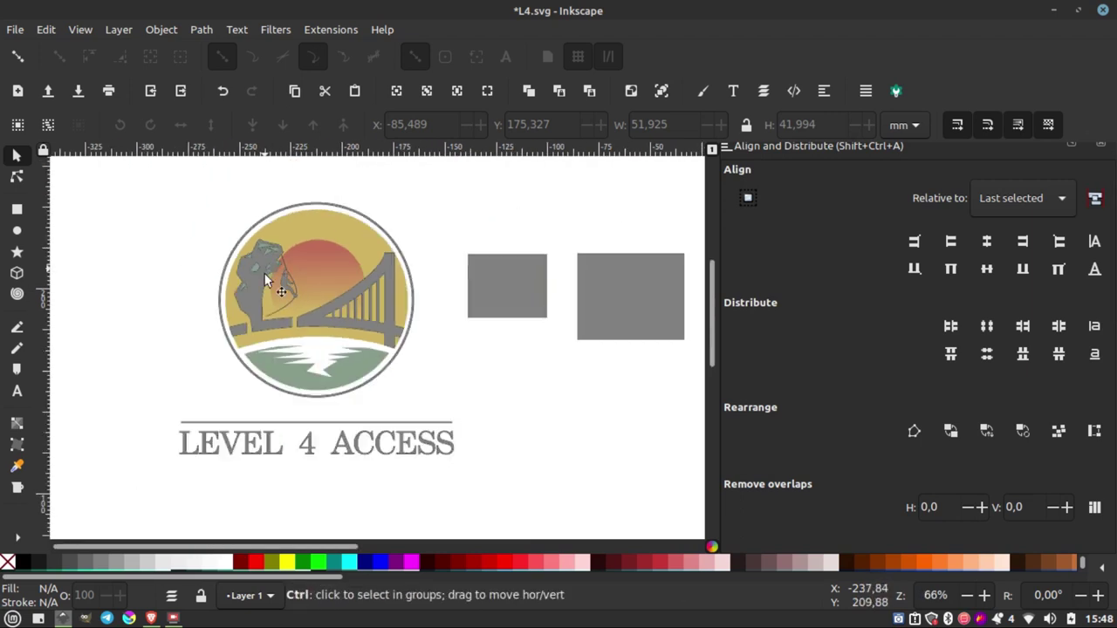
ctrl+scroll(335, 340, up, 1)
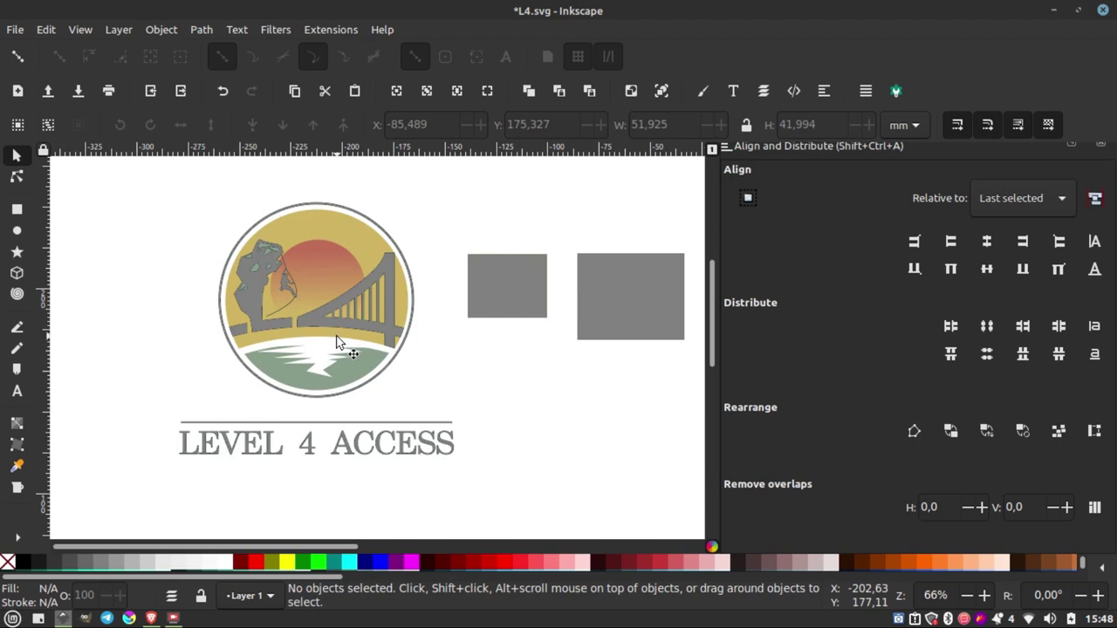
- Check each grey rectangle, including the larger one's 00ff00ff fill, and re-toggle the preview
click(512, 293)
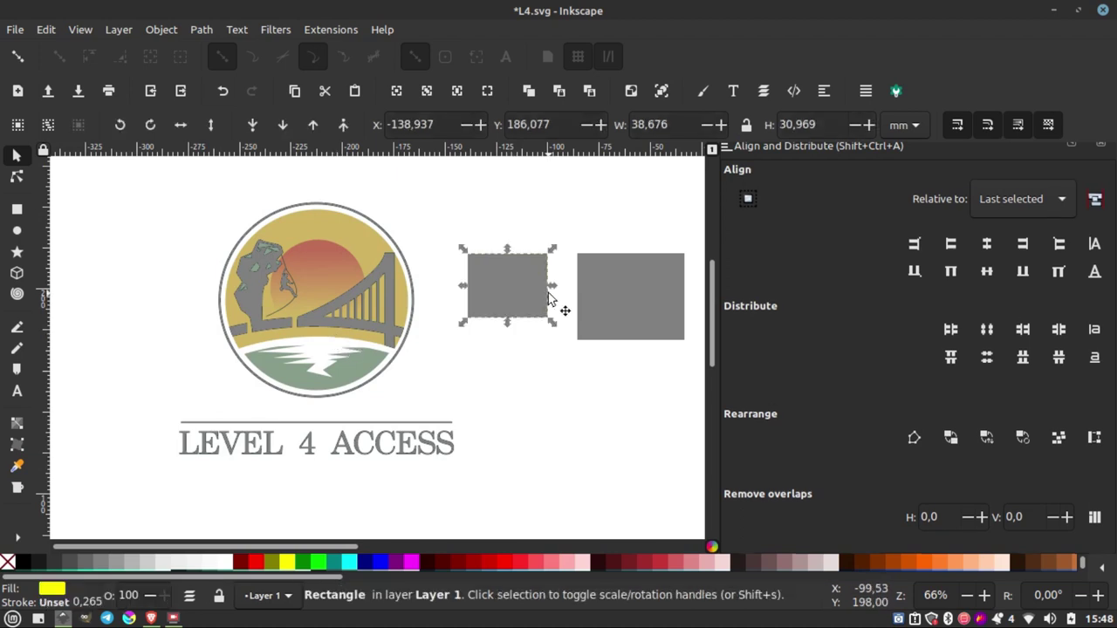
click(595, 297)
ctrl+scroll(593, 305, down, 2)
ctrl+scroll(555, 328, up, 2)
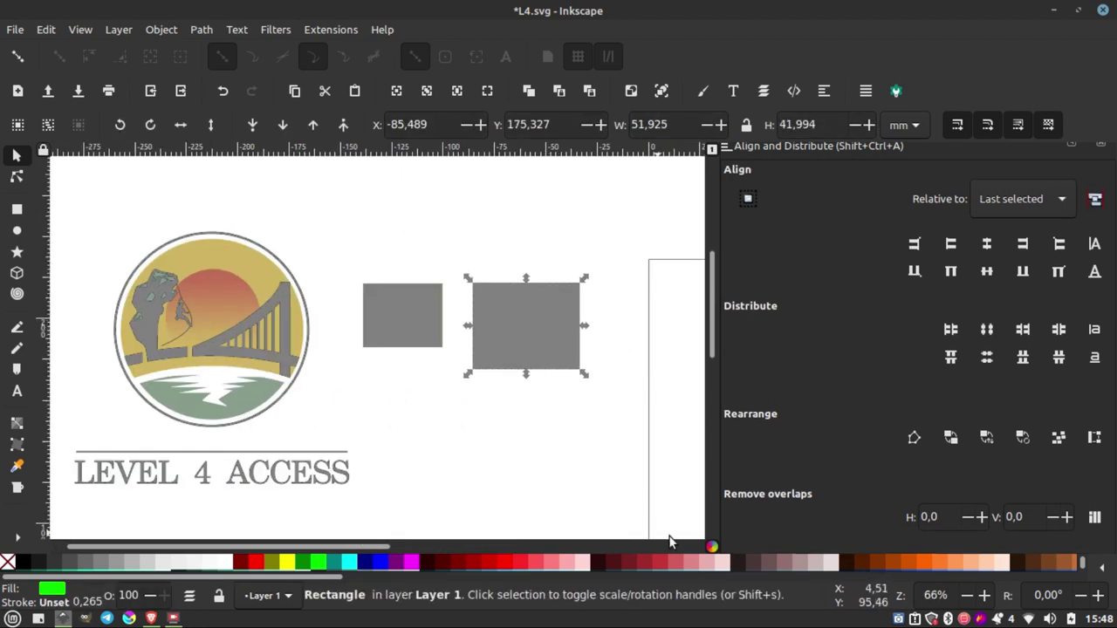
click(711, 545)
click(711, 545)
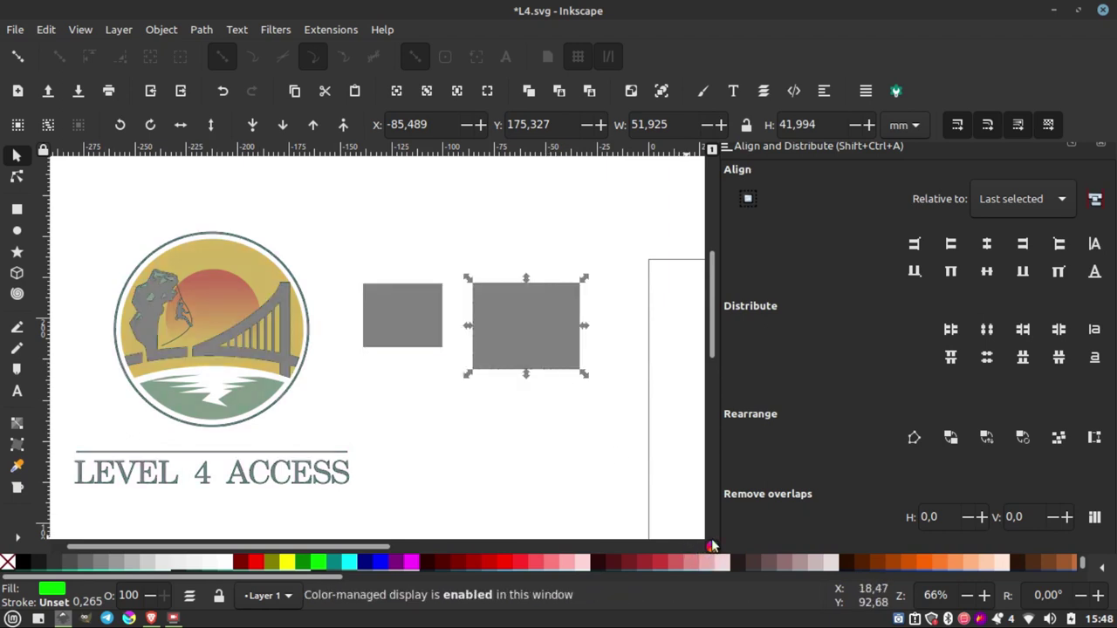
ctrl+scroll(543, 310, up, 1)
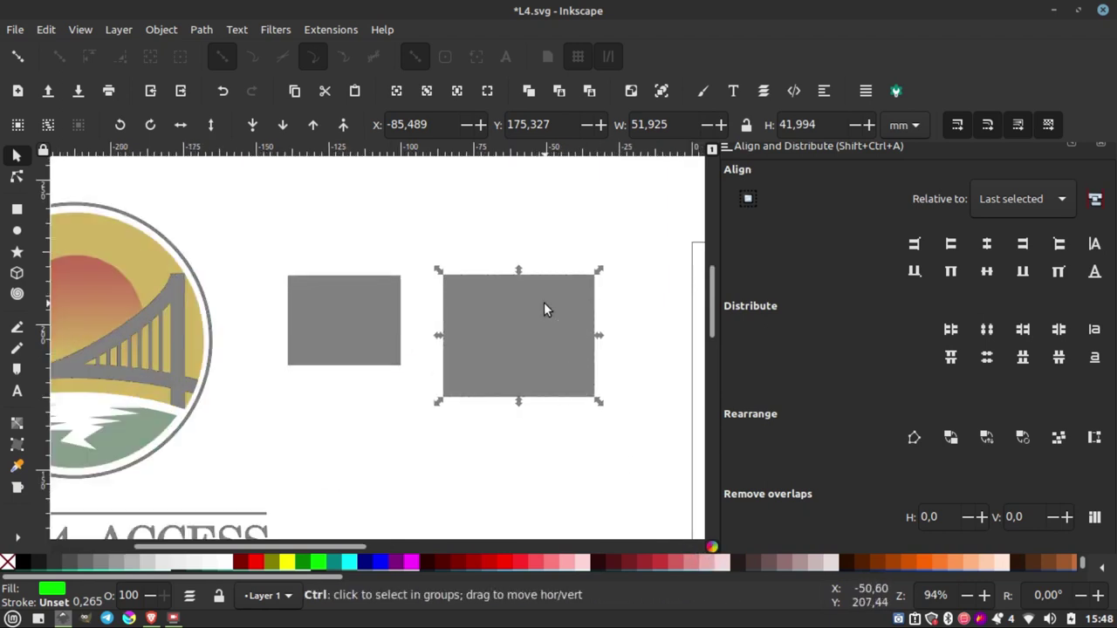
ctrl+scroll(543, 309, up, 1)
- Refill the larger rectangle with a muted, printable green, 508044ff
click(703, 90)
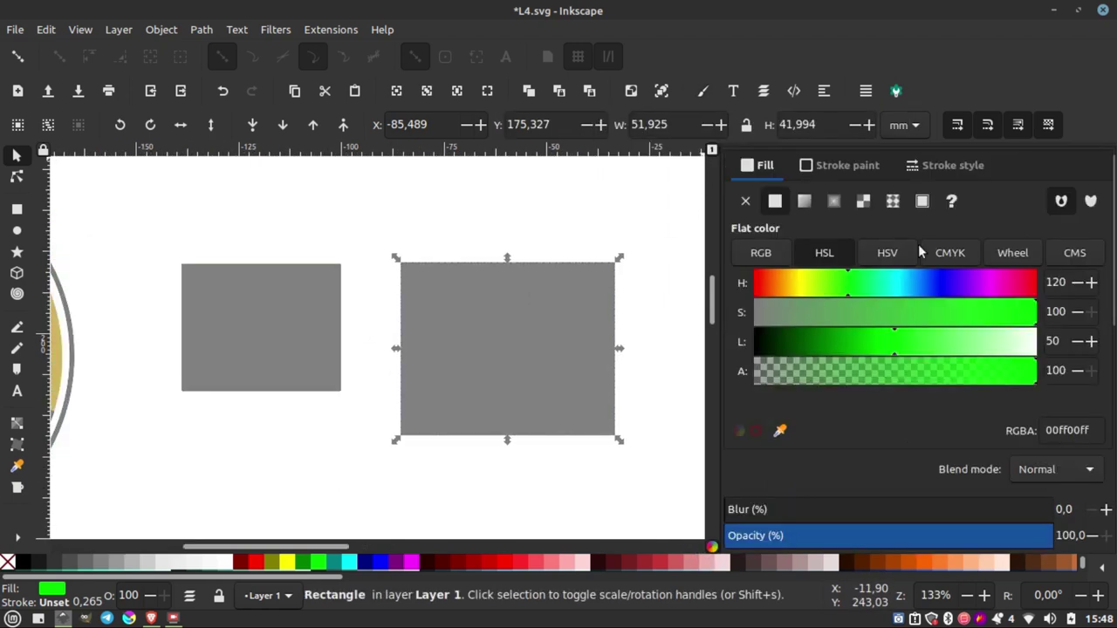
mouse_move(909, 347)
mouse_down()
mouse_move(1036, 349)
mouse_move(868, 343)
mouse_up()
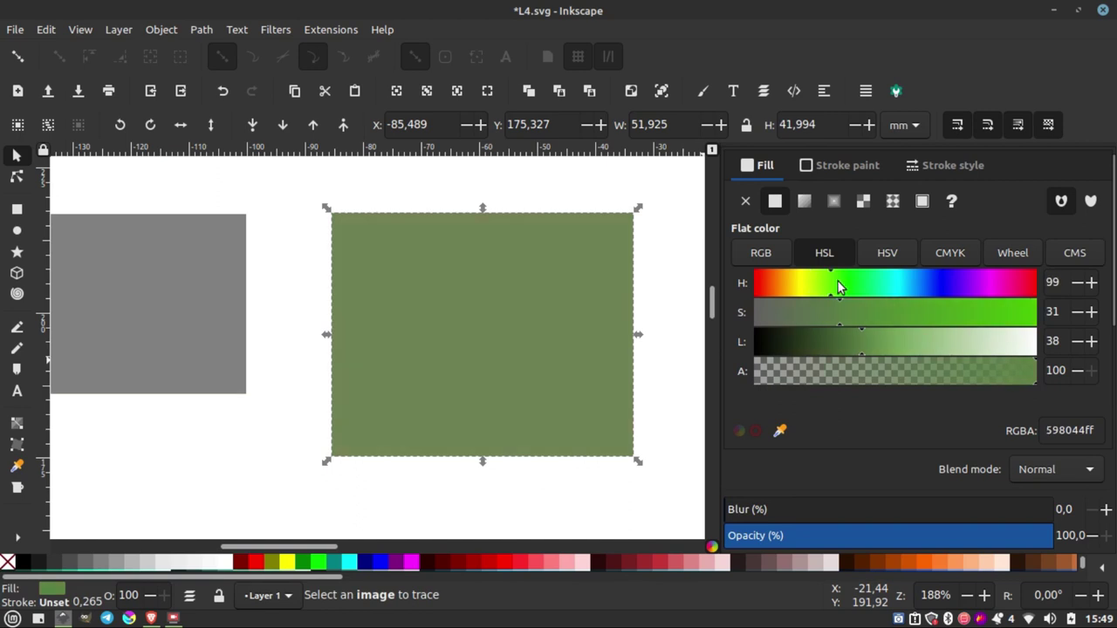
mouse_move(817, 279)
mouse_down()
mouse_move(787, 288)
mouse_move(837, 291)
mouse_up()
scroll(534, 295, down, 3)
scroll(574, 284, down, 1)
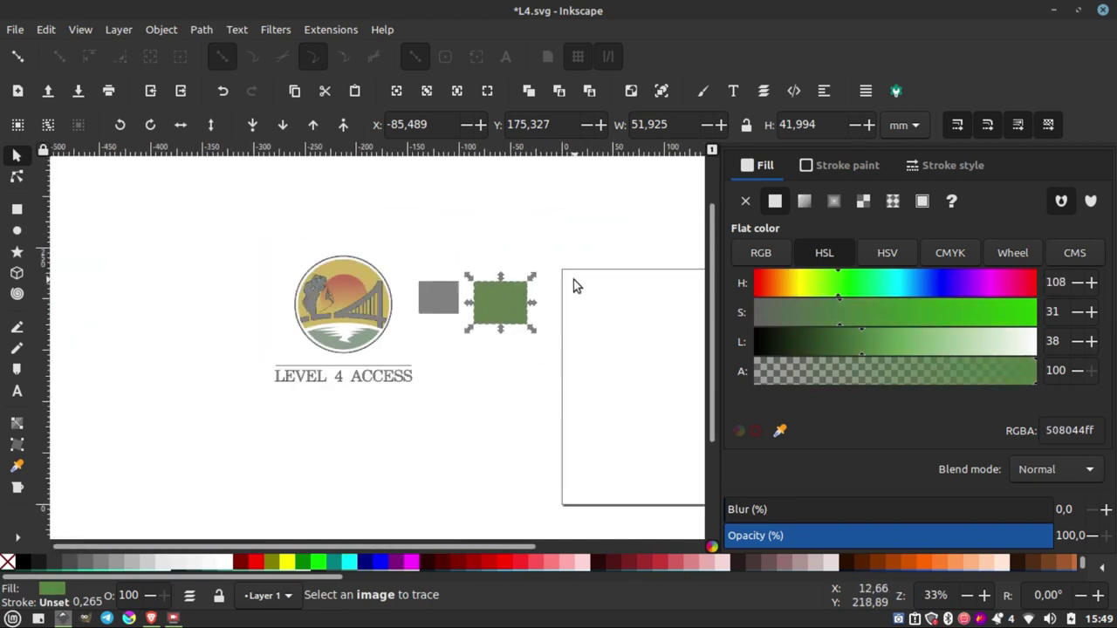
key(Escape)
scroll(496, 306, up, 1)
- Refill the smaller rectangle with a printable yellow-green, dada25ff
click(496, 301)
scroll(528, 287, up, 3)
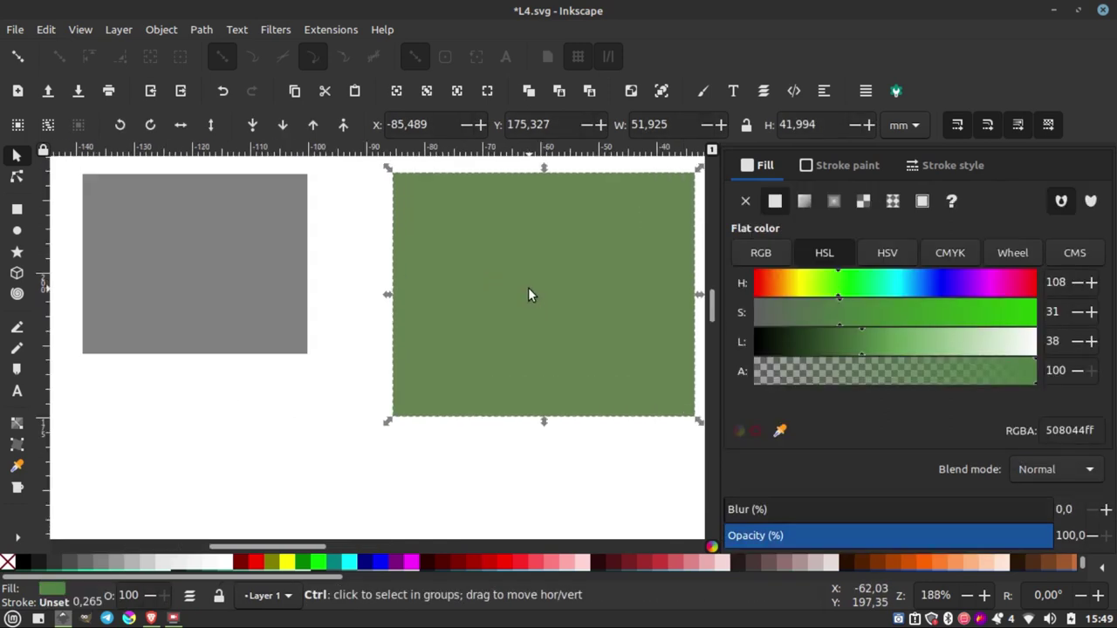
click(257, 282)
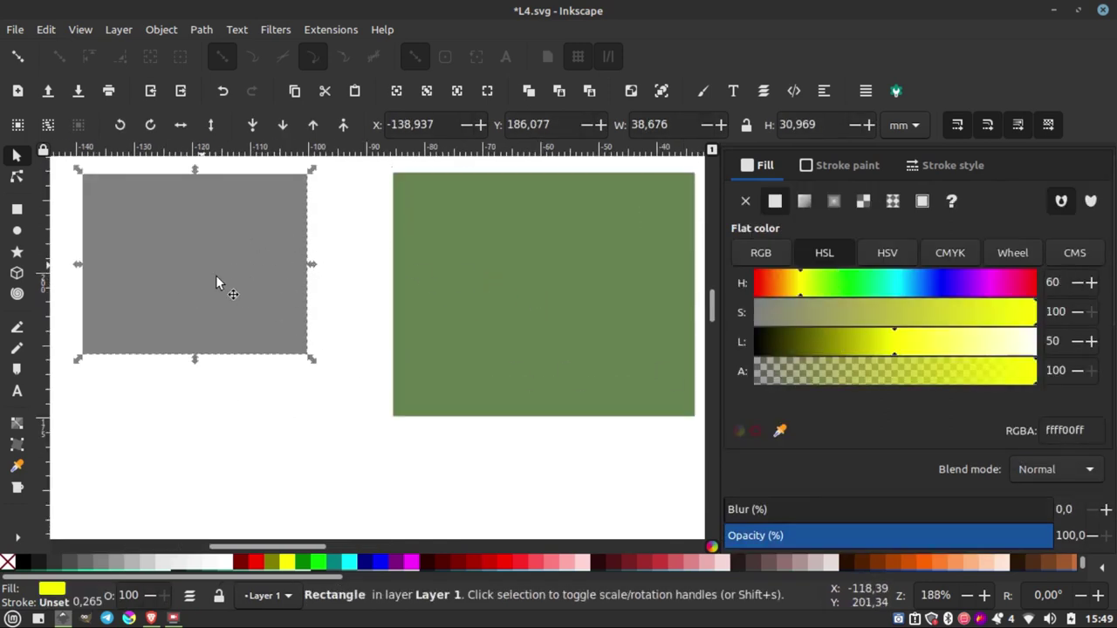
mouse_move(947, 310)
mouse_down()
mouse_move(978, 309)
mouse_move(954, 309)
mouse_up()
scroll(398, 227, down, 3)
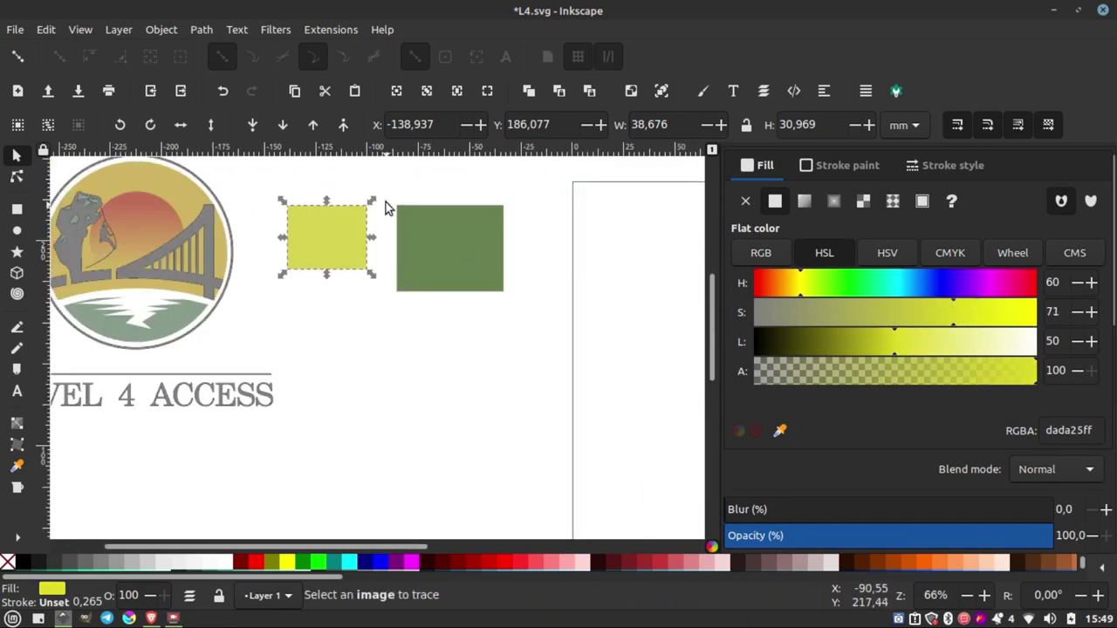
key(Escape)
scroll(329, 230, up, 2)
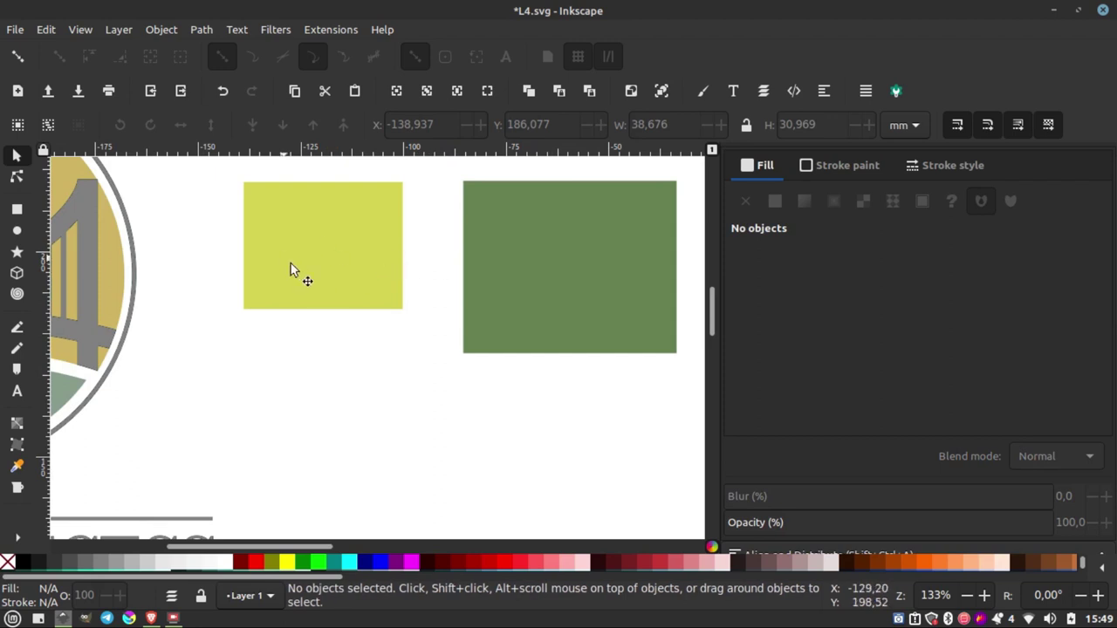
scroll(255, 251, down, 1)
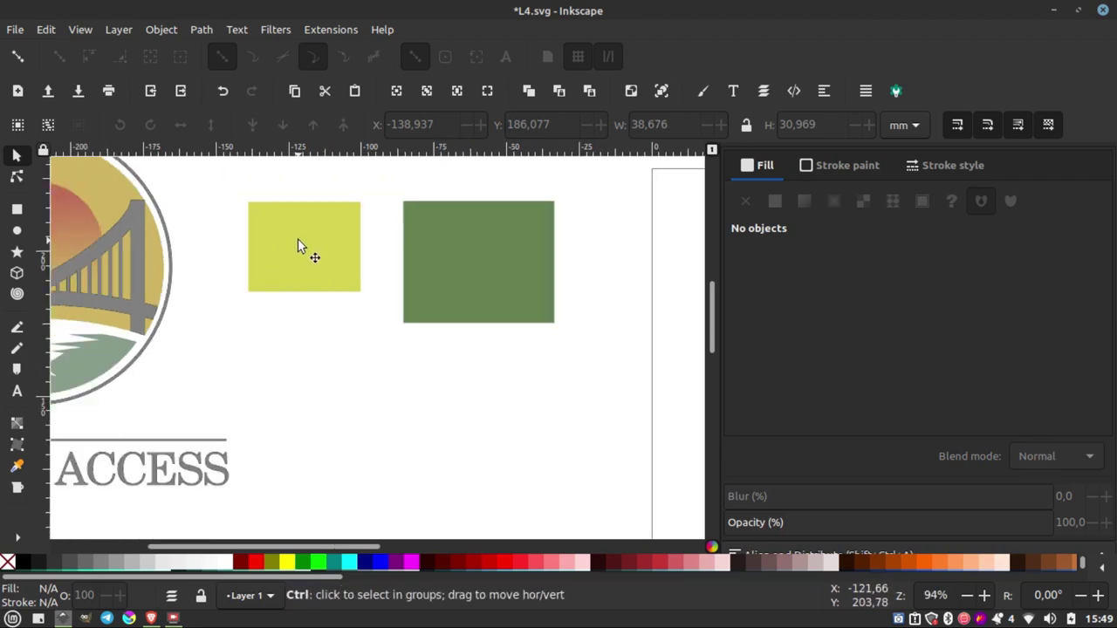
- Toggle the colour-managed preview repeatedly to compare the logo's colours
click(714, 546)
click(713, 546)
click(714, 546)
click(714, 546)
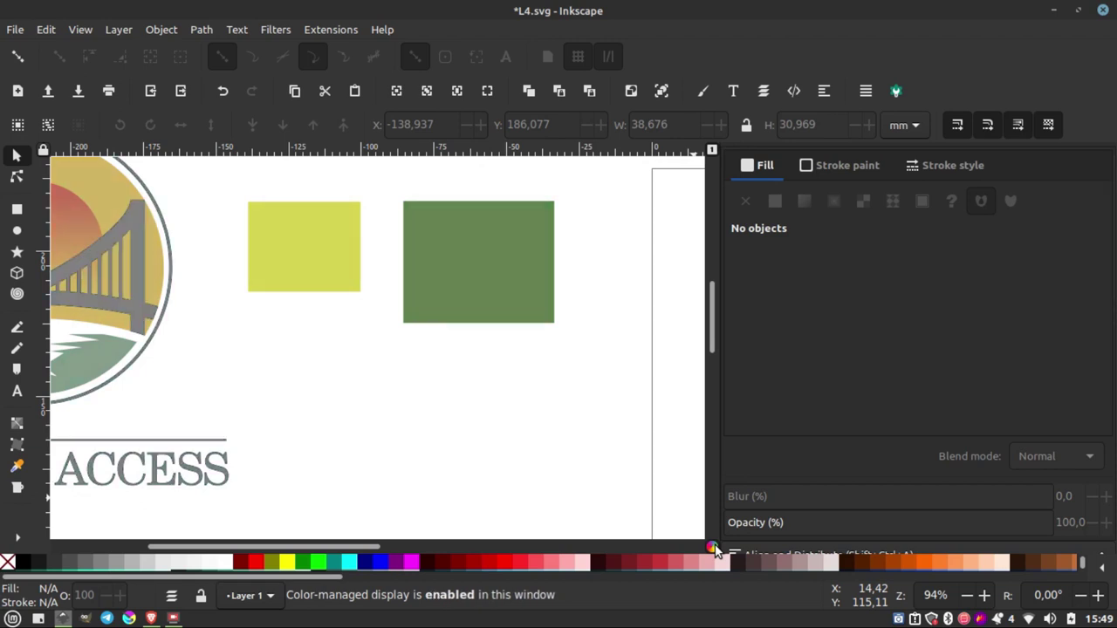
click(714, 545)
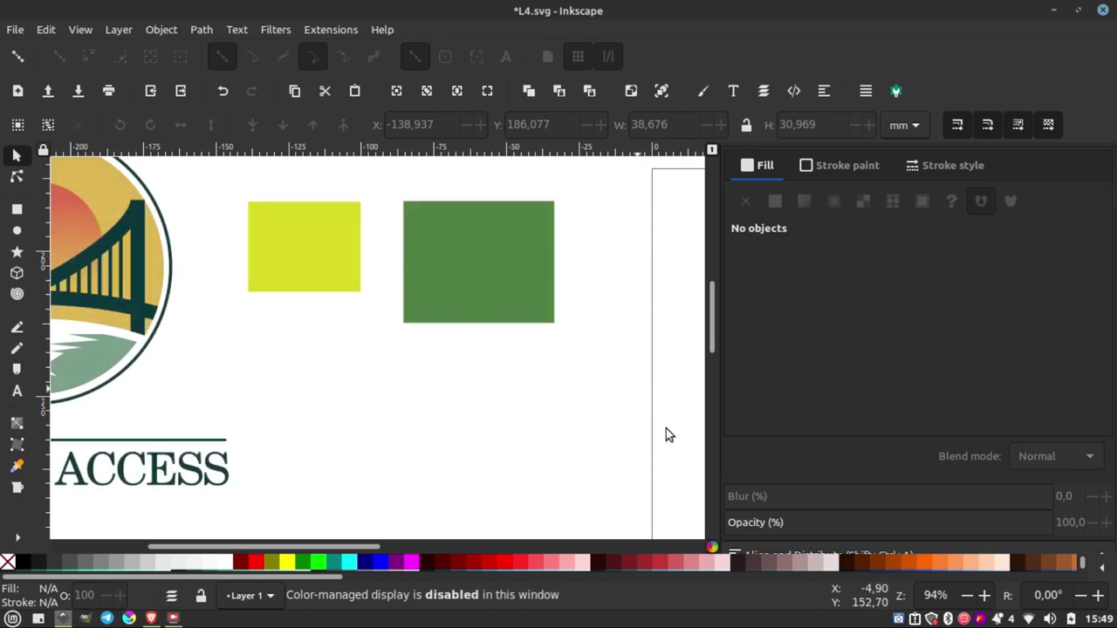
click(713, 546)
click(714, 546)
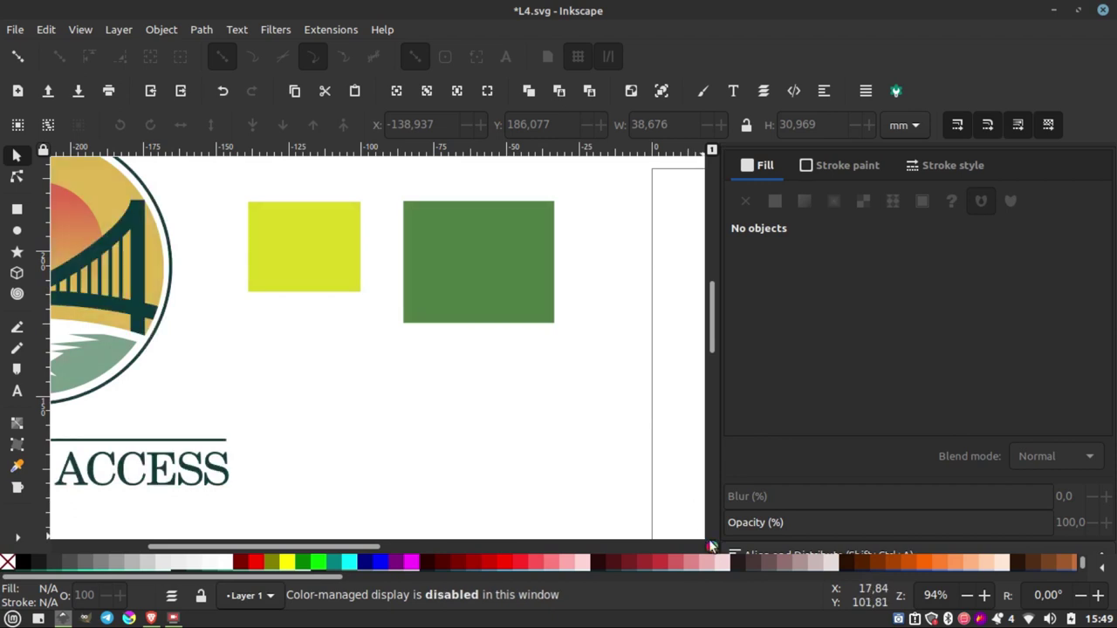
- Delete the green and yellow-green sample rectangles
click(540, 319)
scroll(541, 318, down, 2)
shift+click(428, 297)
right_click(503, 303)
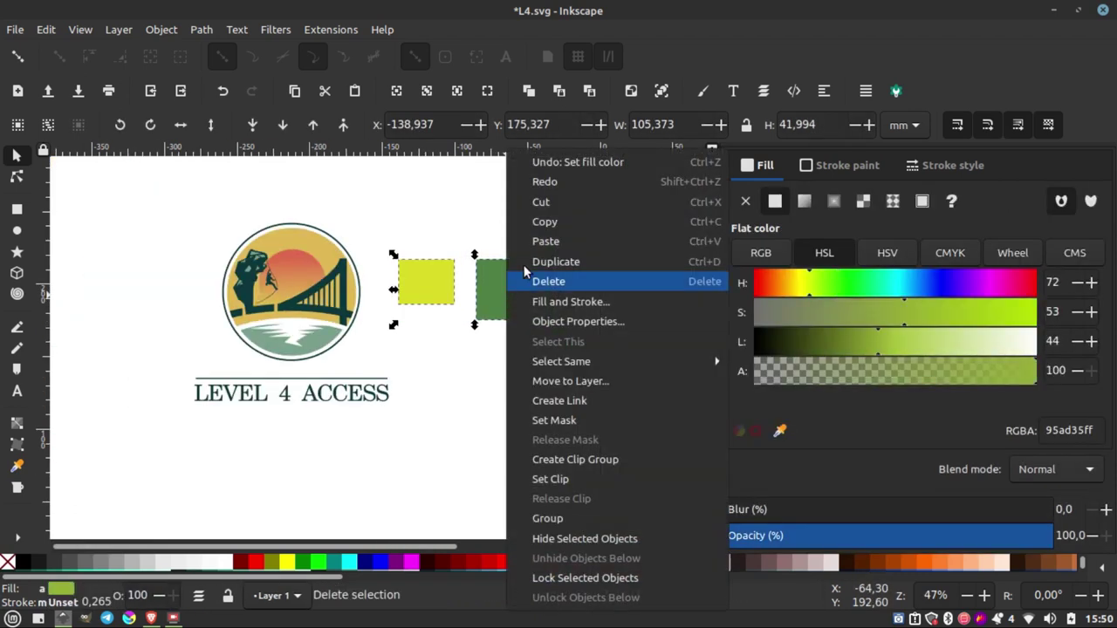
click(567, 282)
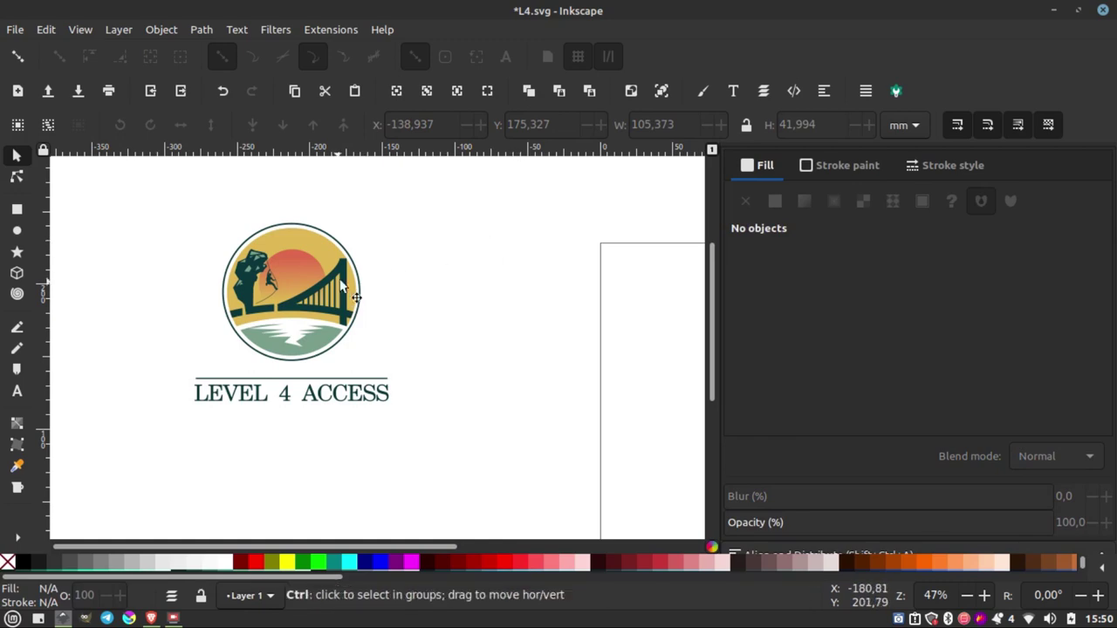
scroll(328, 275, left, 2)
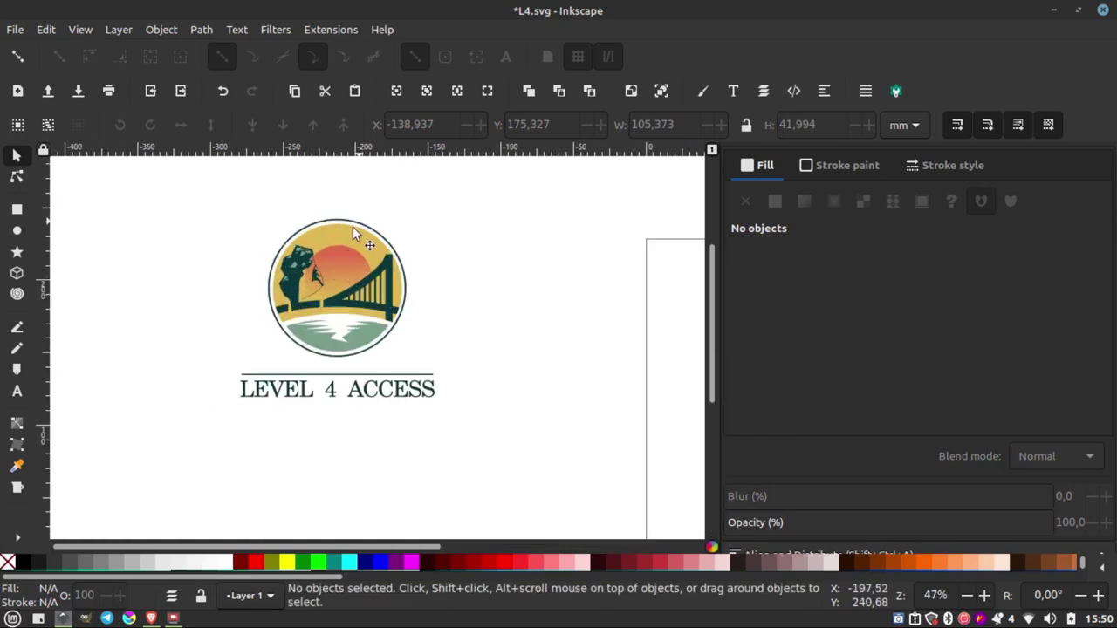
- Select the whole logo, zoom to fit it, and check it under colour-managed preview
drag(485, 193, 157, 419)
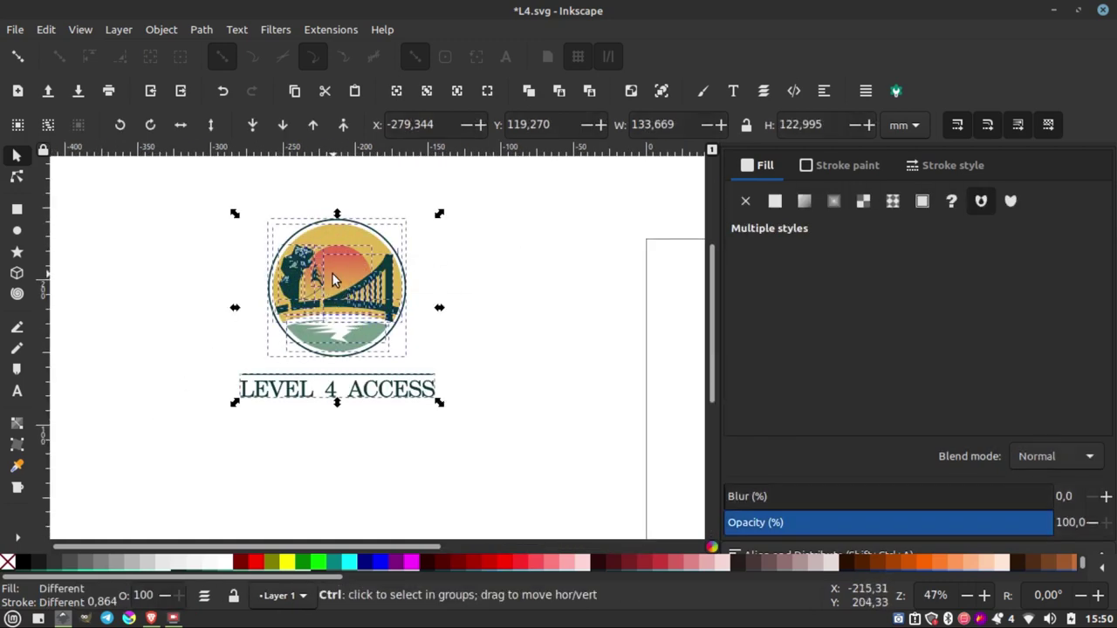
key(3)
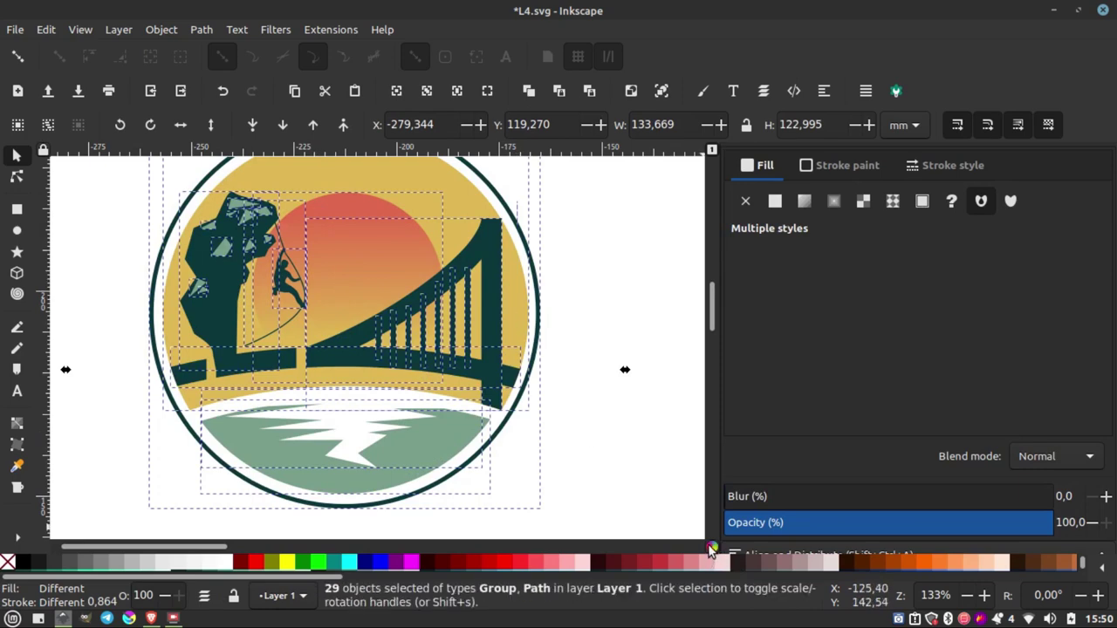
click(712, 548)
click(712, 547)
click(655, 387)
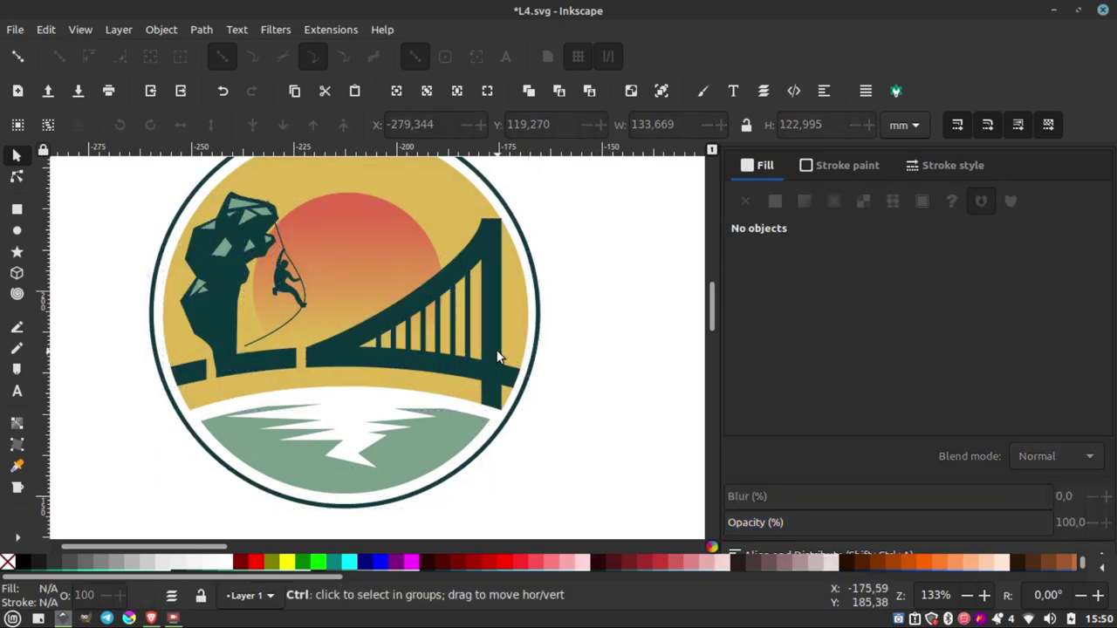
scroll(482, 322, down, 2)
scroll(301, 230, down, 1)
scroll(365, 266, down, 1)
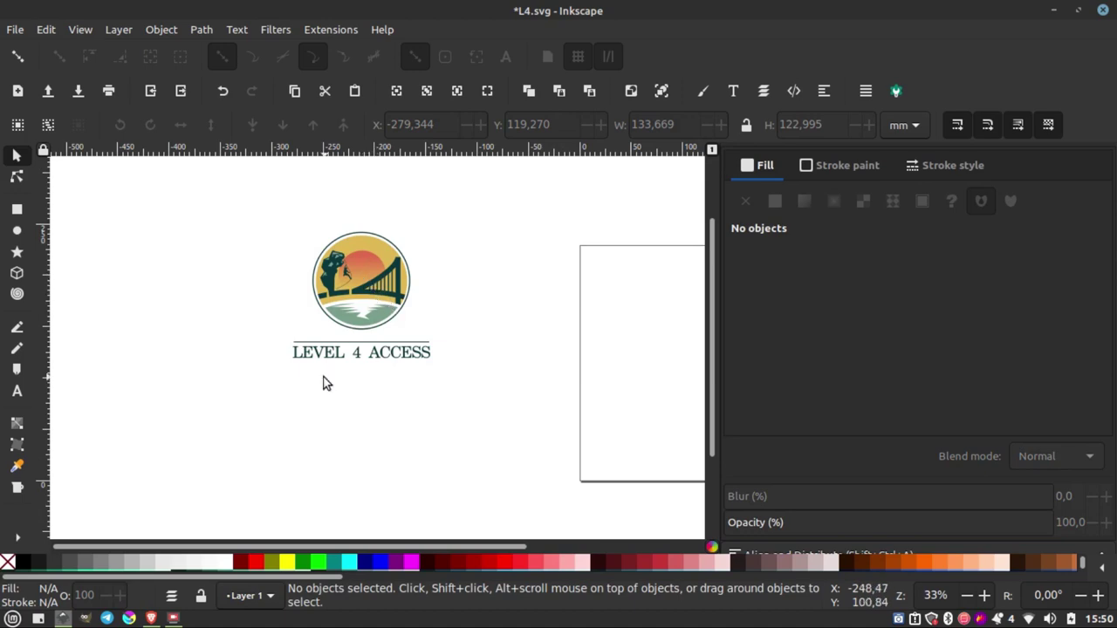
- Switch to the browser and scroll the 99designs contest entries to winning entry #18
click(151, 618)
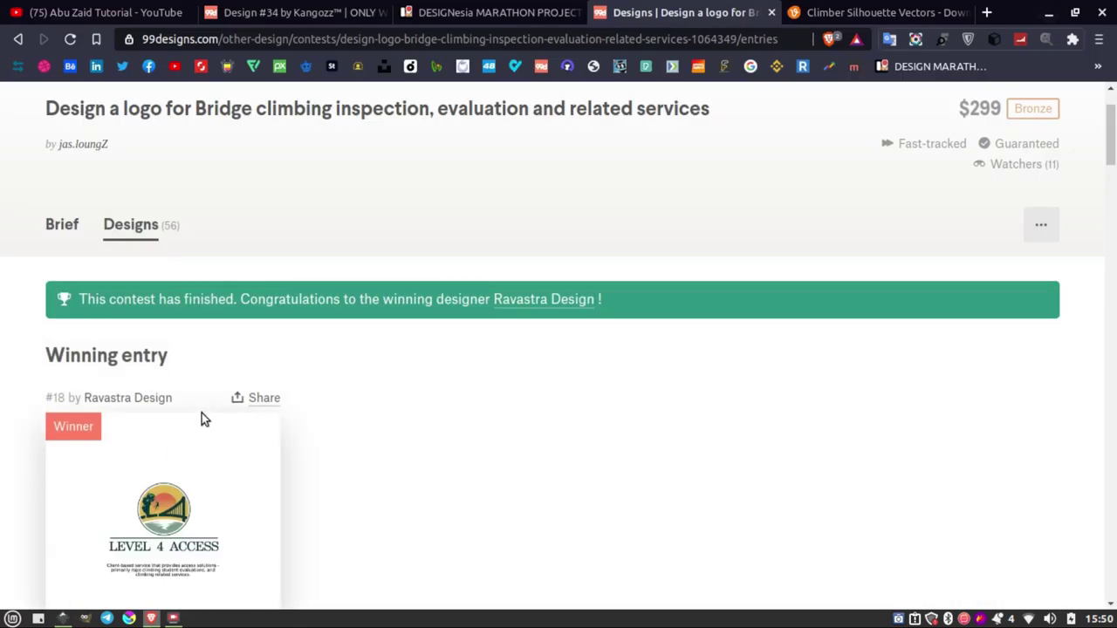
scroll(250, 384, down, 1)
scroll(214, 462, down, 3)
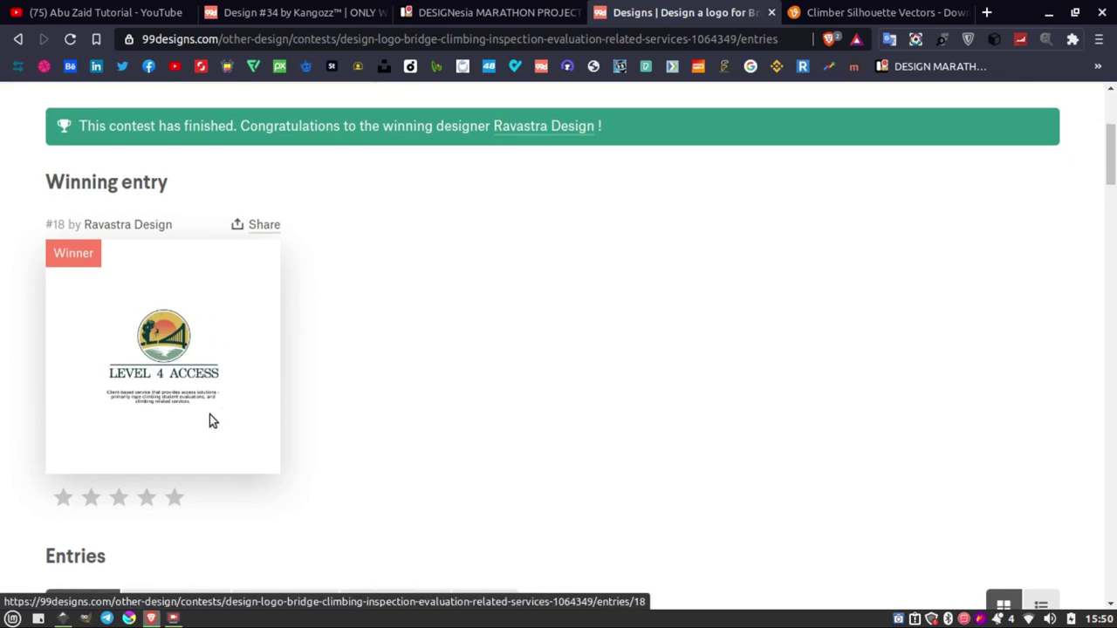
scroll(166, 362, up, 3)
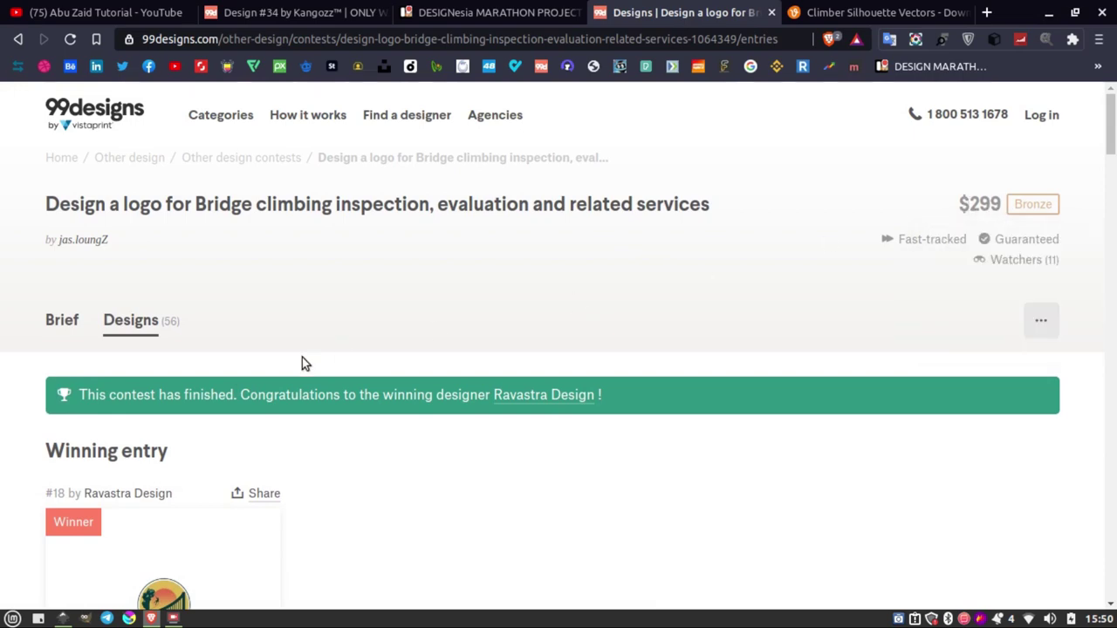
scroll(302, 361, down, 2)
scroll(299, 361, down, 4)
scroll(436, 362, down, 3)
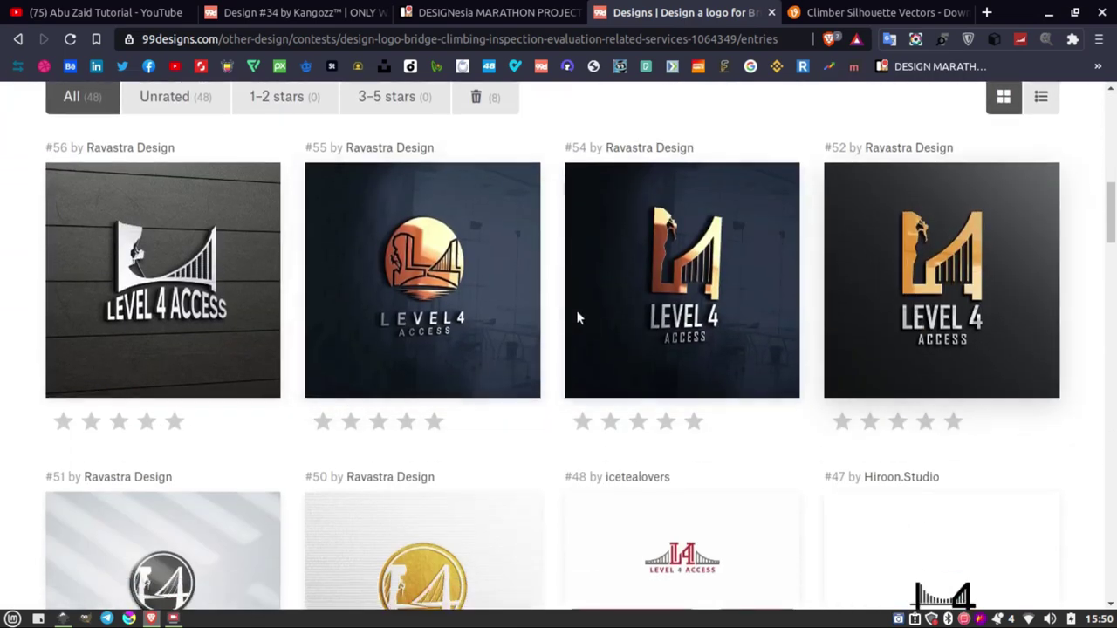
scroll(579, 317, down, 4)
scroll(488, 337, down, 3)
scroll(592, 355, down, 3)
scroll(591, 355, down, 3)
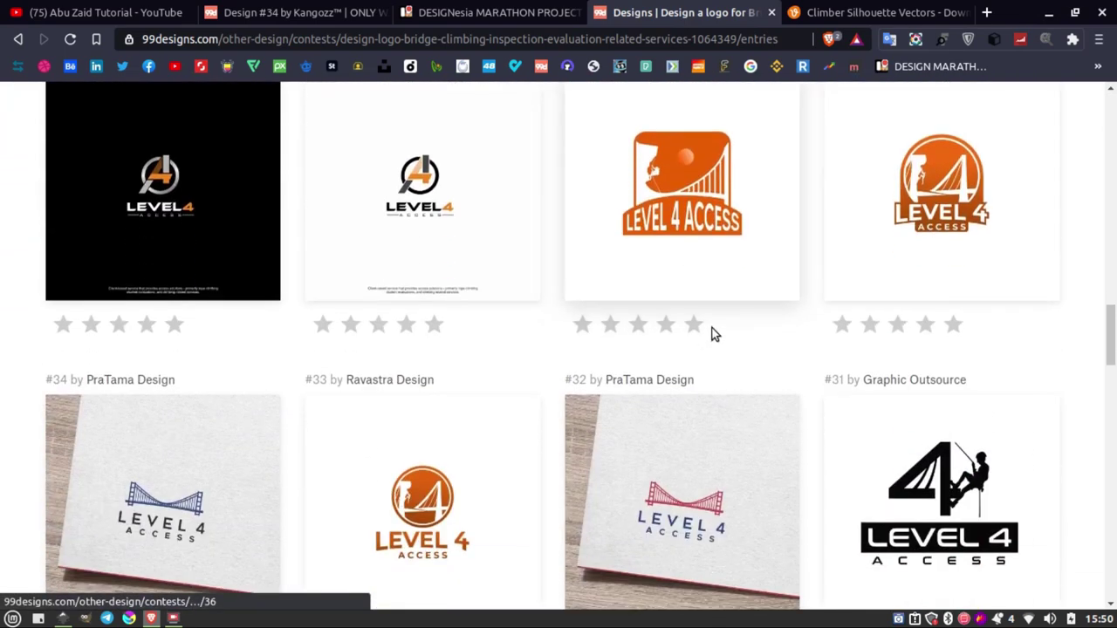
scroll(715, 332, down, 2)
scroll(661, 410, down, 3)
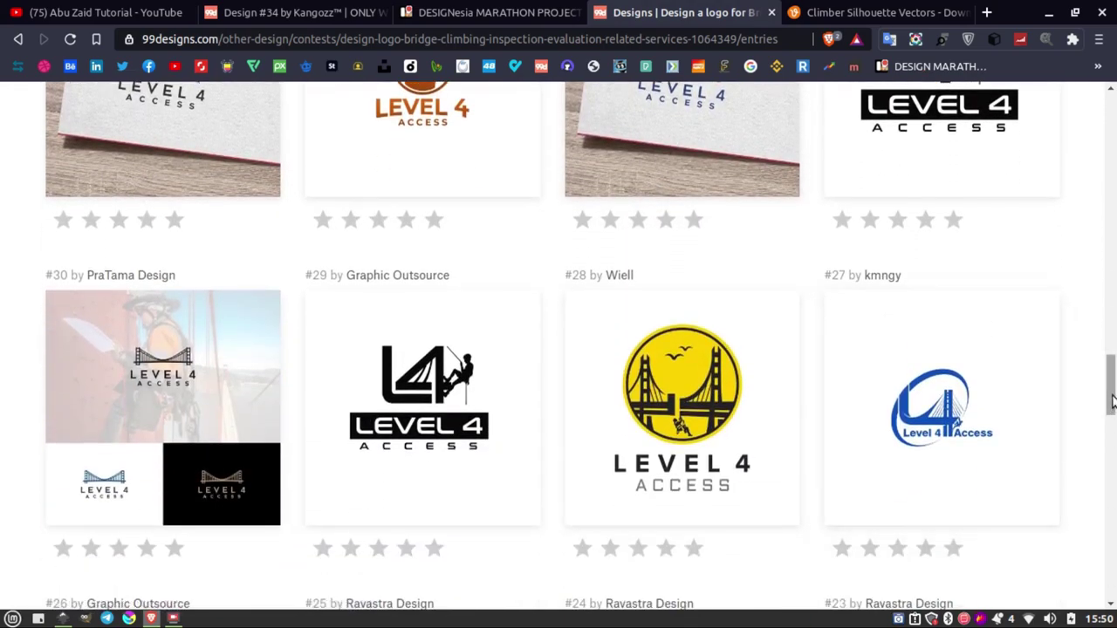
drag(1101, 414, 1105, 166)
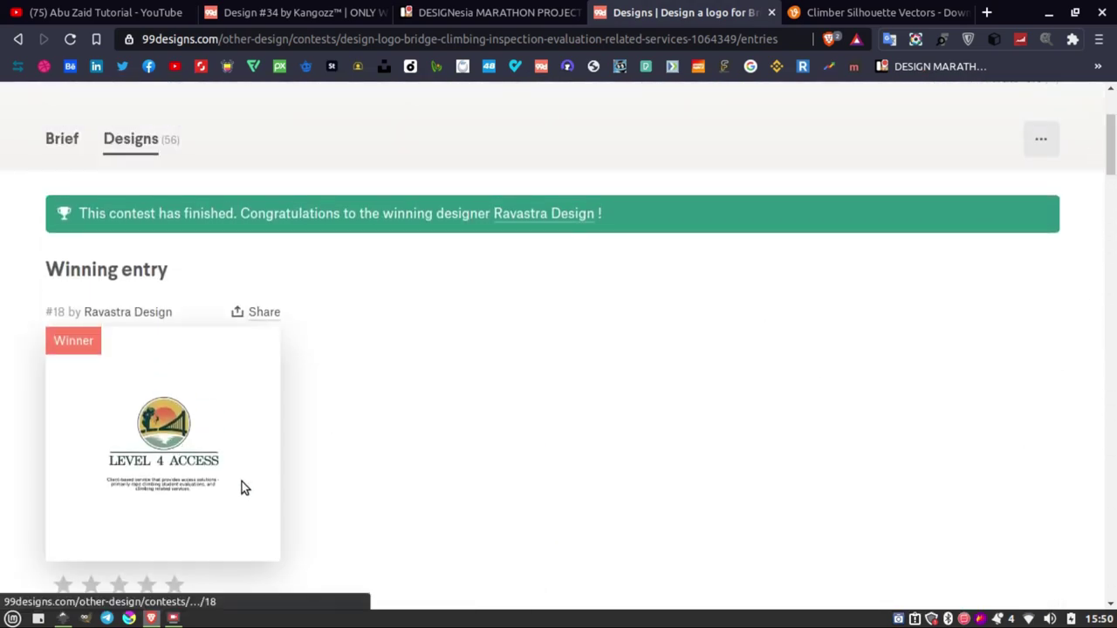
- Duplicate the whole LEVEL 4 ACCESS logo with its text and move the copy right of the original
click(61, 617)
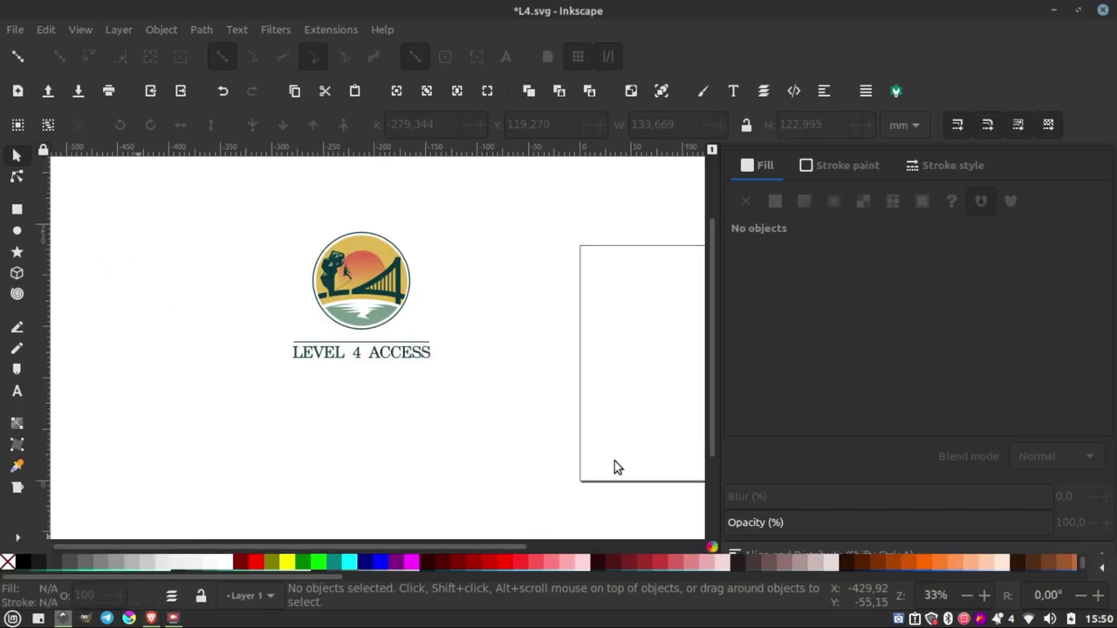
drag(540, 187, 176, 417)
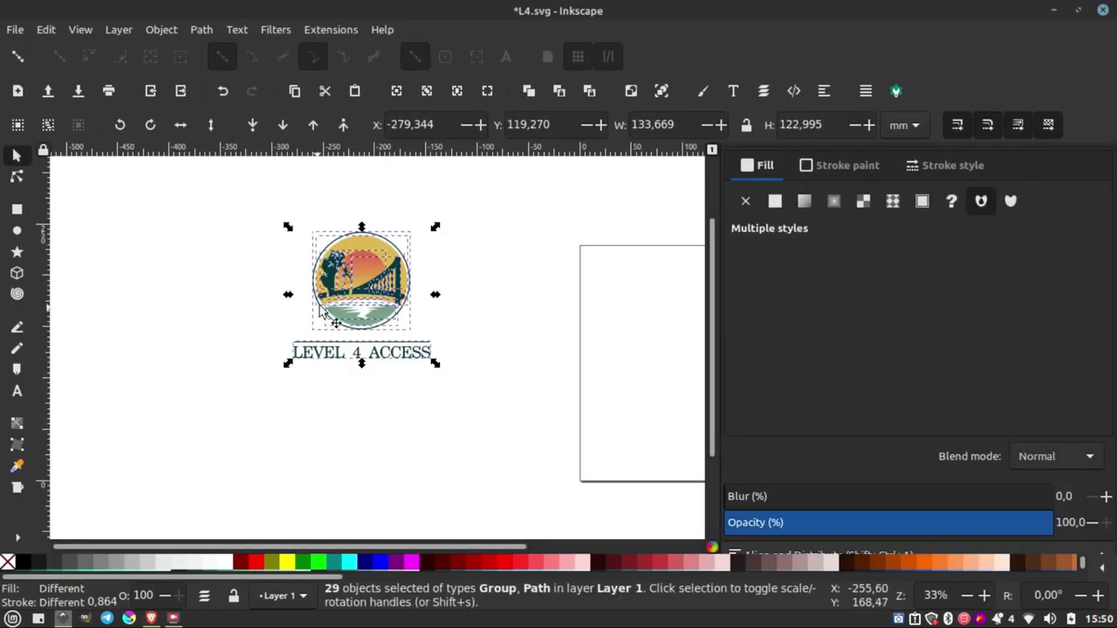
right_click(364, 289)
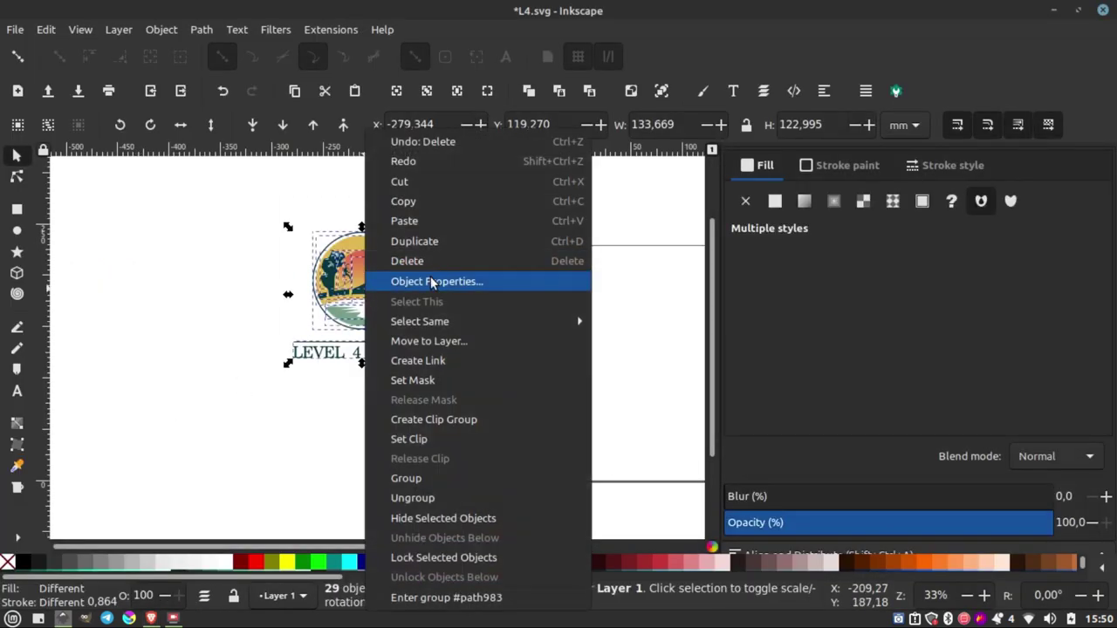
click(414, 241)
drag(377, 285, 523, 278)
click(415, 214)
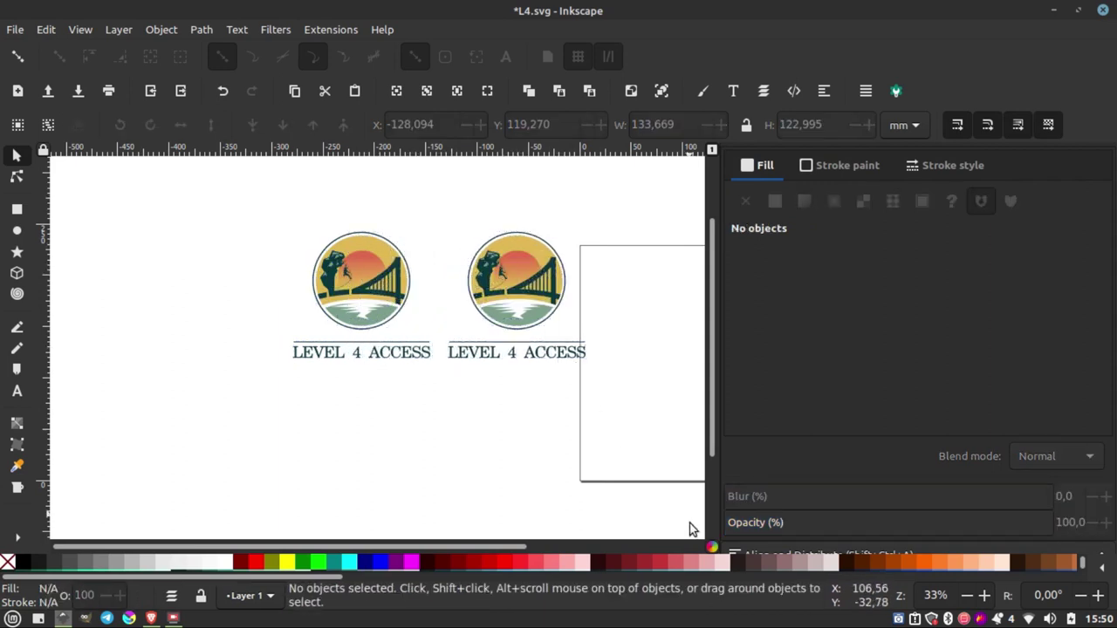
- Enable the colour-managed preview and zoom in on both logos
click(713, 546)
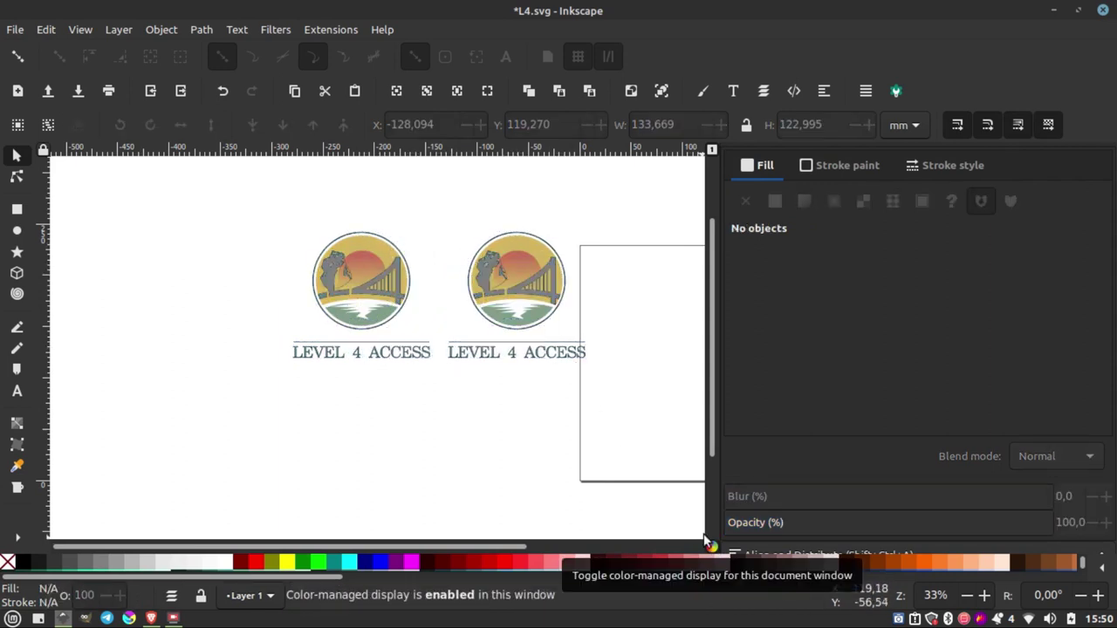
scroll(429, 269, up, 1)
scroll(332, 272, up, 1)
scroll(361, 263, up, 1)
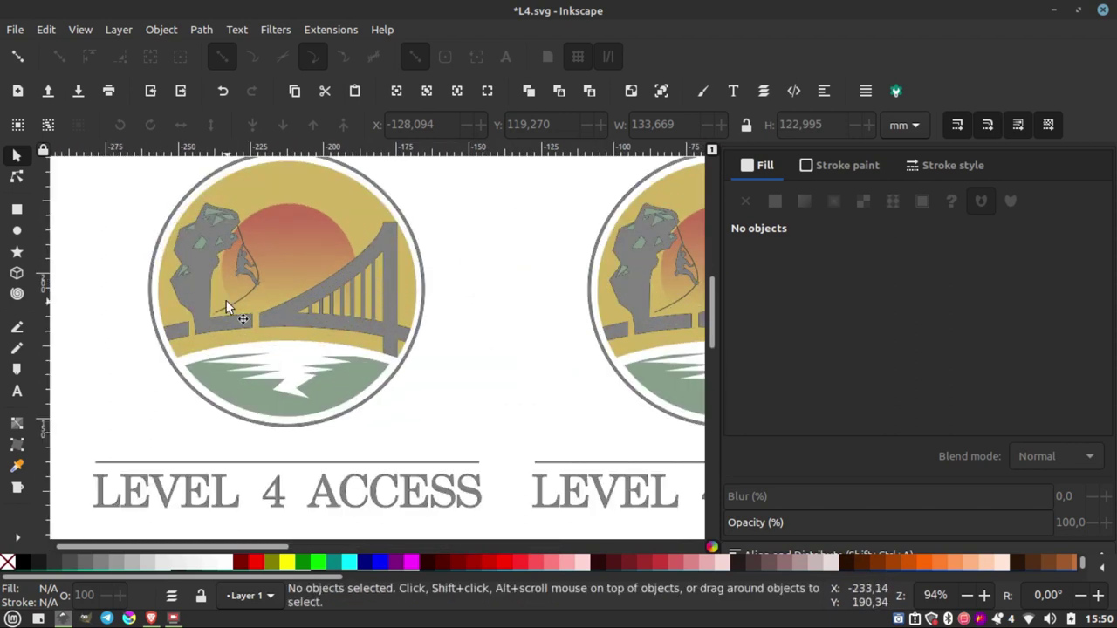
scroll(225, 307, down, 2)
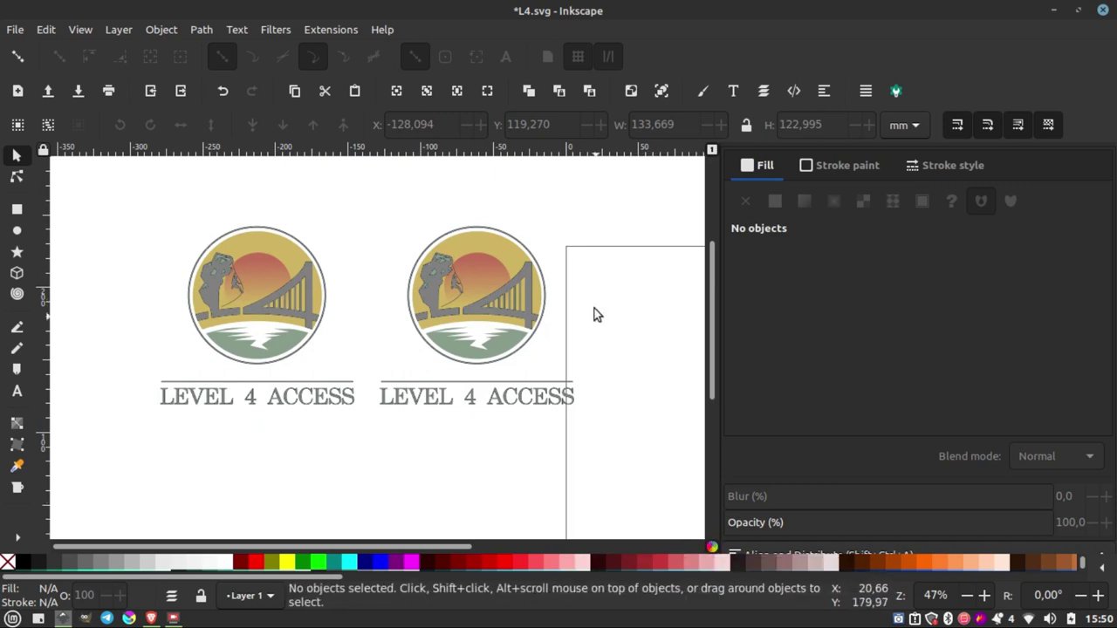
- Inspect the copy's sunset gradient circle and select the whole second logo
click(491, 249)
ctrl+scroll(501, 249, up, 1)
ctrl+scroll(440, 248, up, 2)
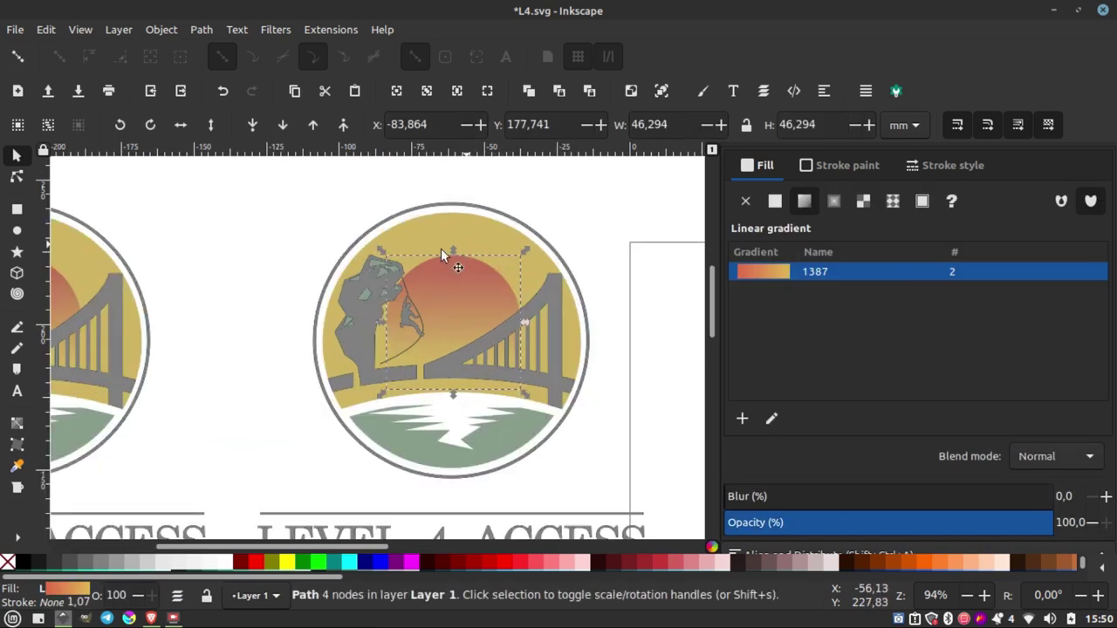
ctrl+scroll(485, 234, down, 3)
drag(531, 207, 282, 463)
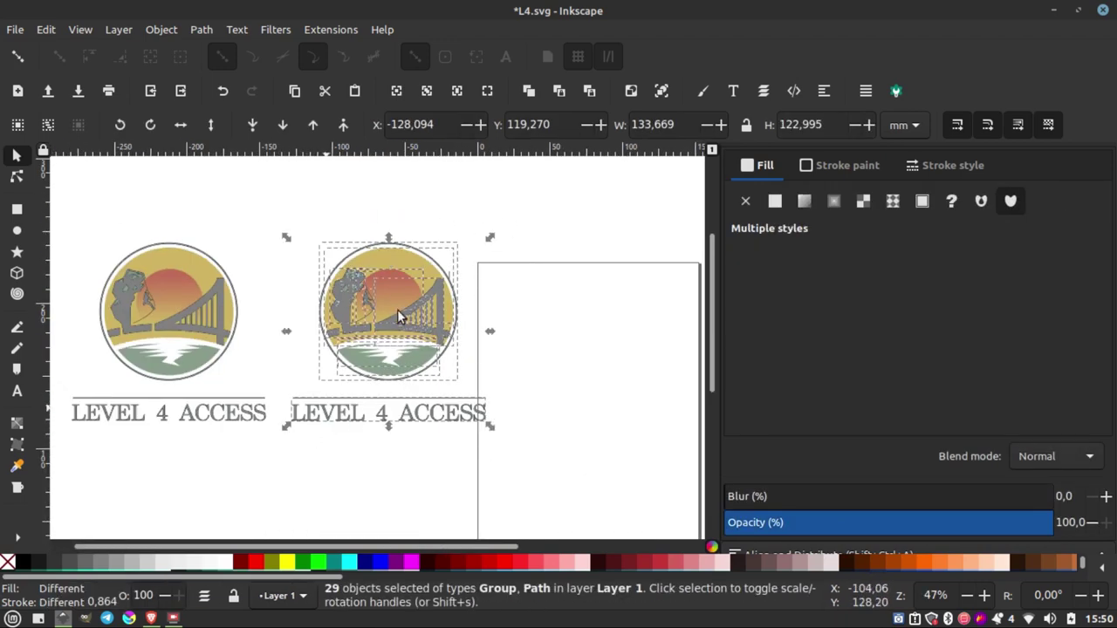
key(Escape)
- Select the copy's yellow background disc, which carries a flat deb853ff fill
ctrl+scroll(392, 262, up, 2)
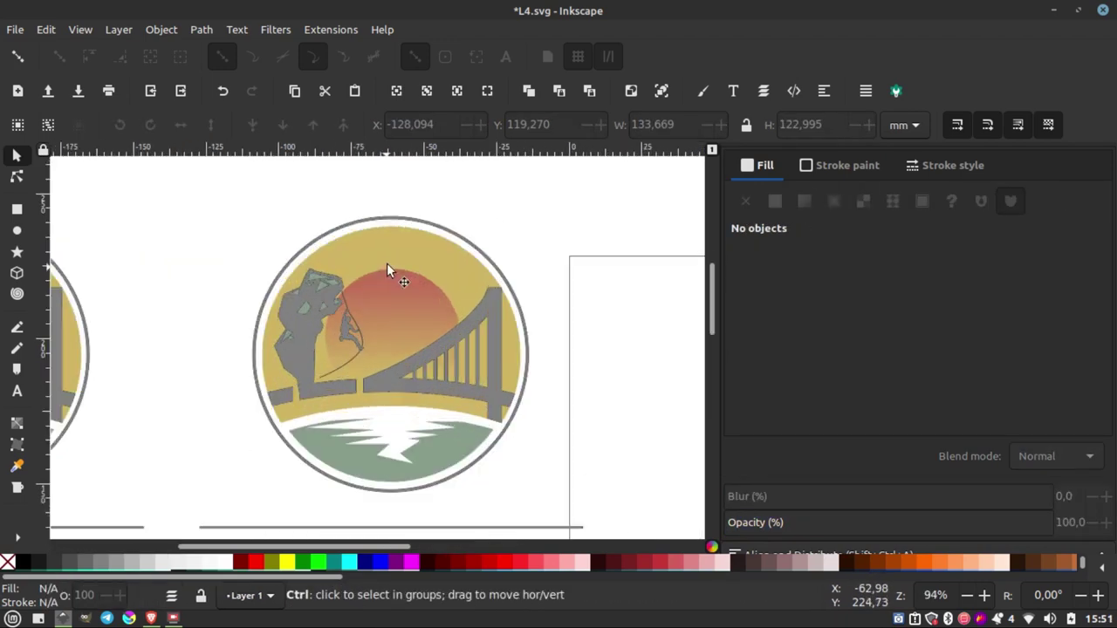
ctrl+scroll(419, 266, down, 2)
ctrl+scroll(426, 266, up, 2)
ctrl+scroll(405, 260, up, 2)
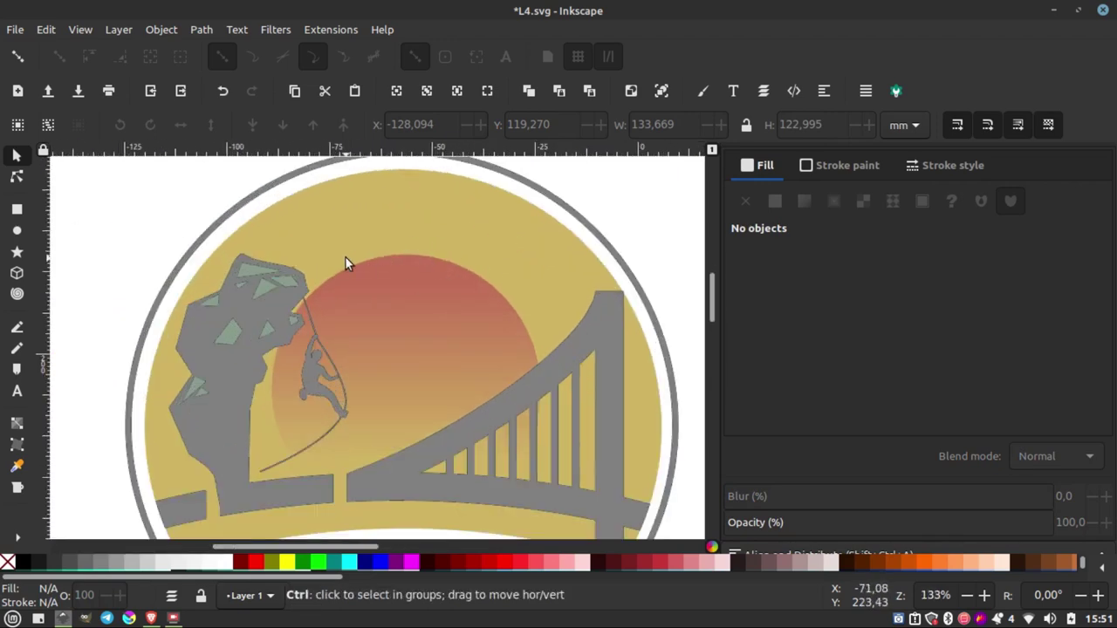
ctrl+scroll(362, 270, down, 2)
ctrl+scroll(388, 253, up, 1)
click(400, 218)
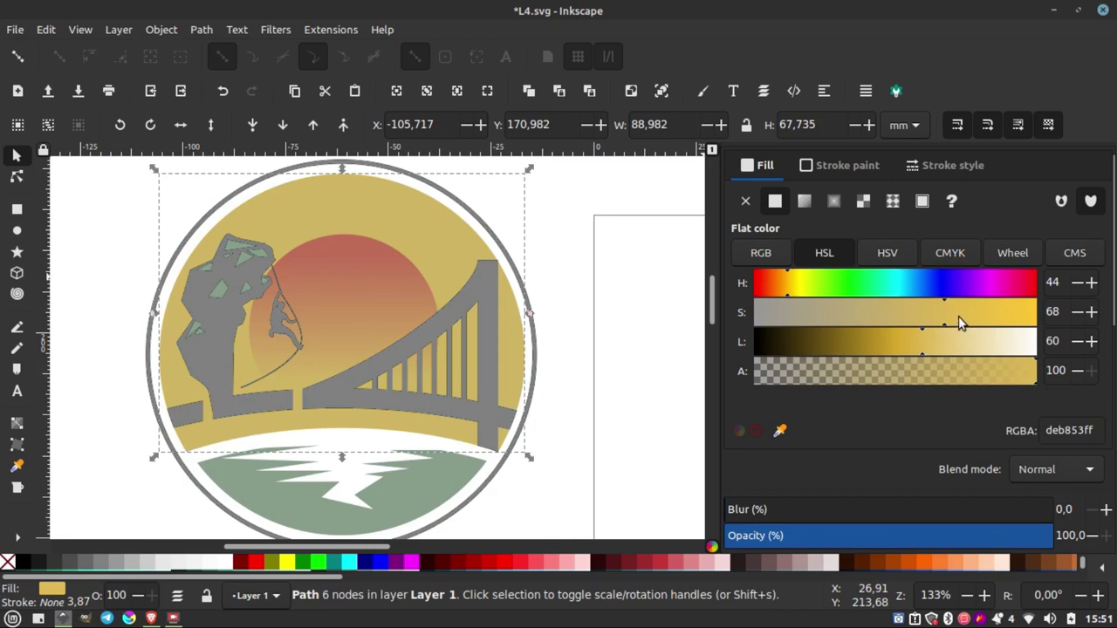
drag(958, 315, 1075, 320)
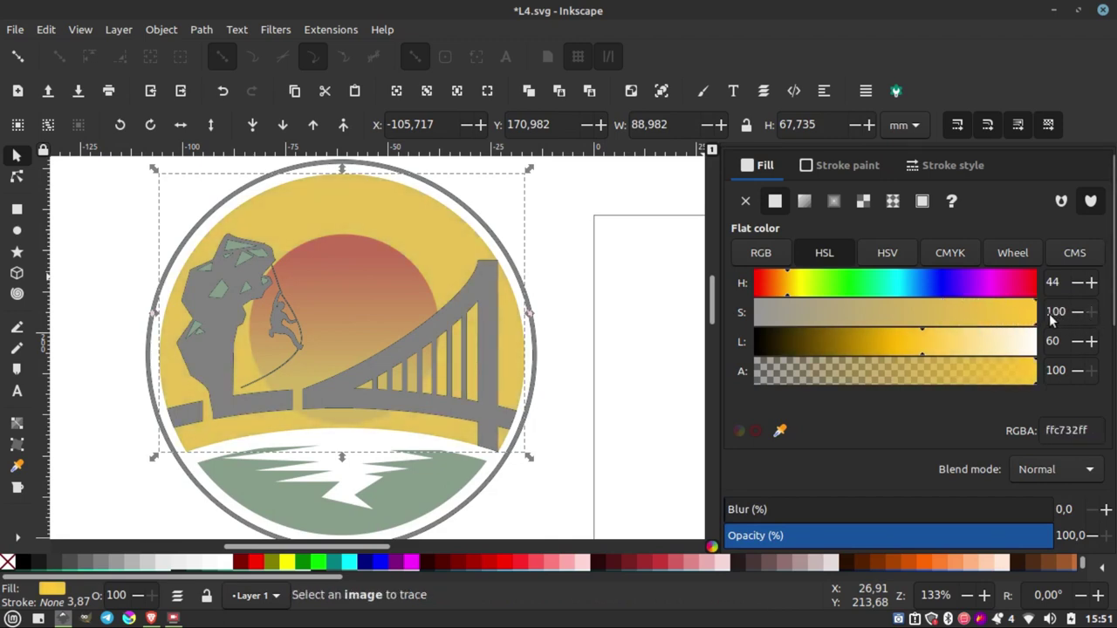
click(656, 201)
scroll(657, 202, down, 3)
scroll(421, 221, up, 1)
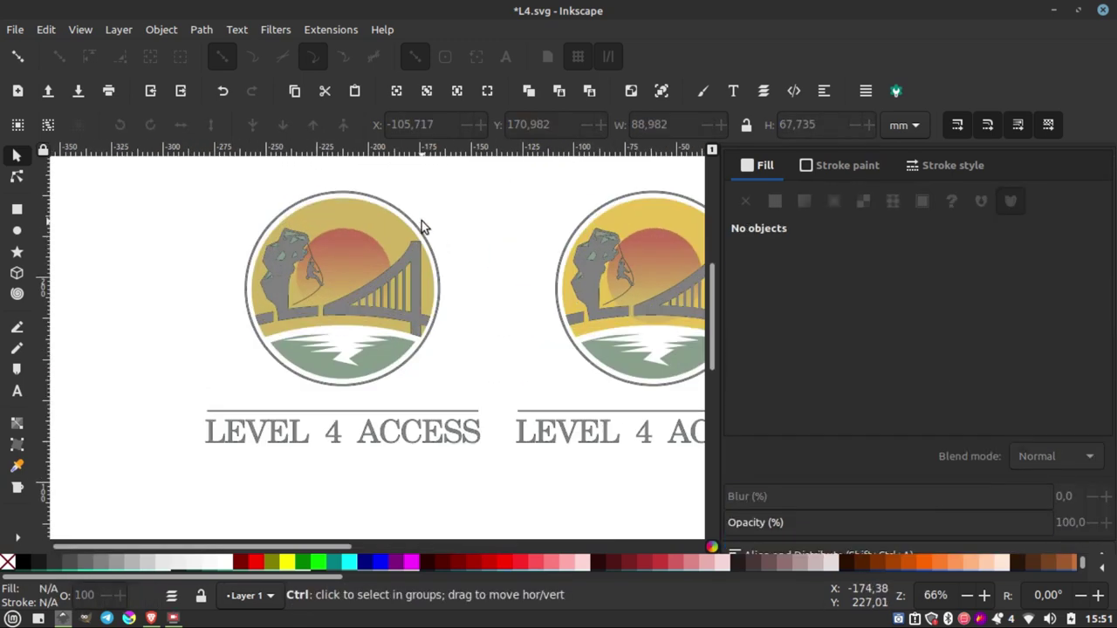
scroll(645, 249, up, 3)
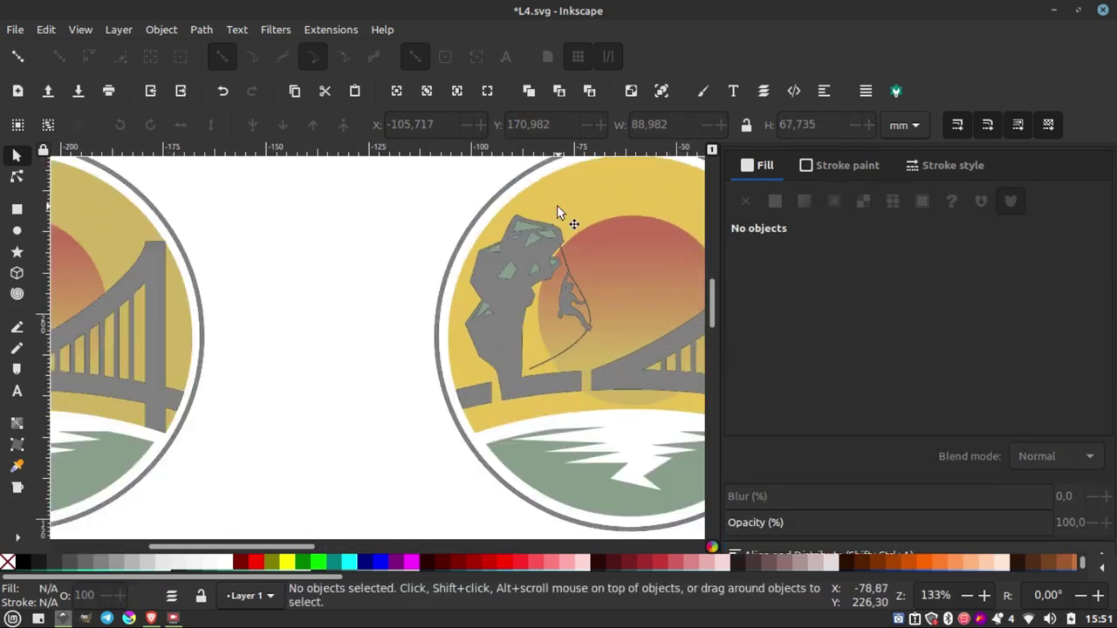
scroll(366, 261, down, 3)
scroll(541, 247, up, 2)
scroll(557, 247, up, 3)
scroll(620, 249, up, 1)
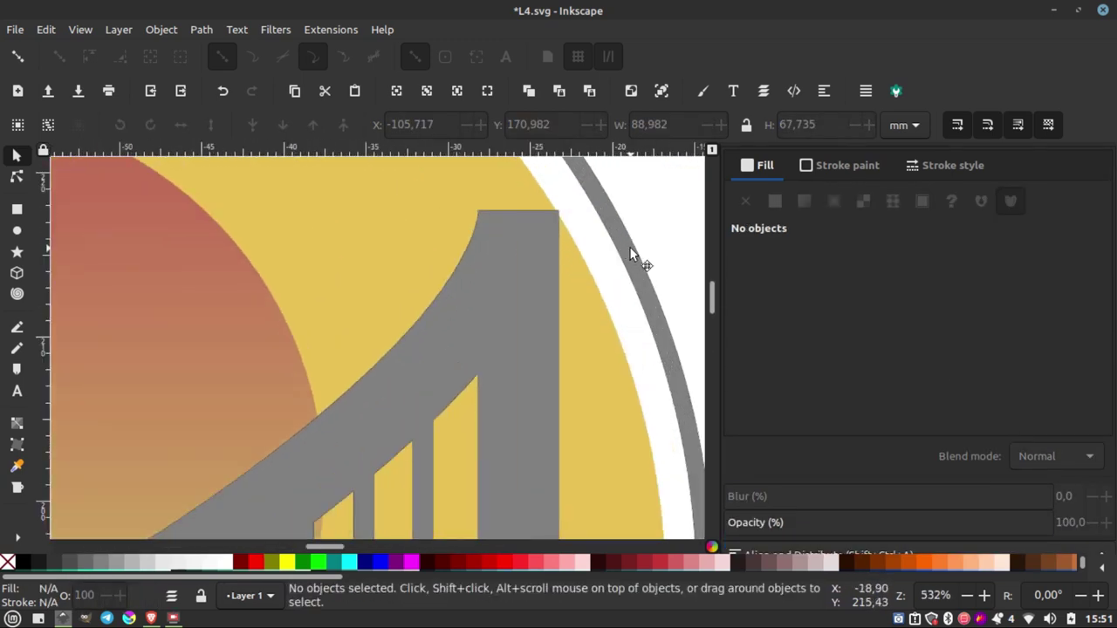
click(578, 252)
scroll(562, 247, down, 3)
scroll(581, 257, up, 5)
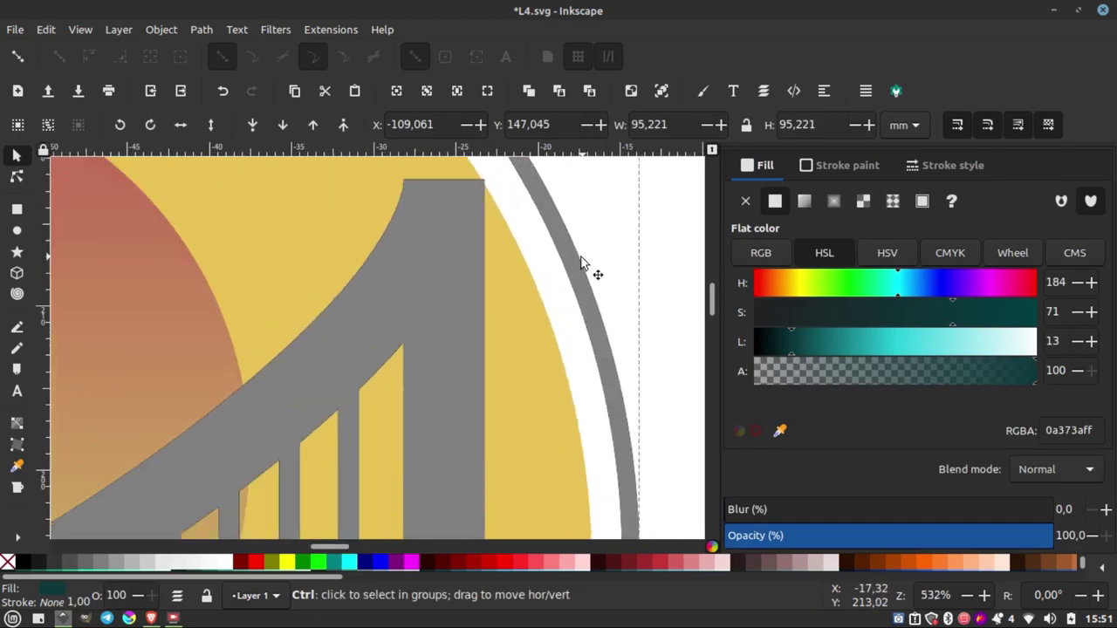
scroll(578, 270, up, 1)
scroll(584, 266, down, 3)
scroll(594, 257, down, 1)
scroll(585, 253, down, 1)
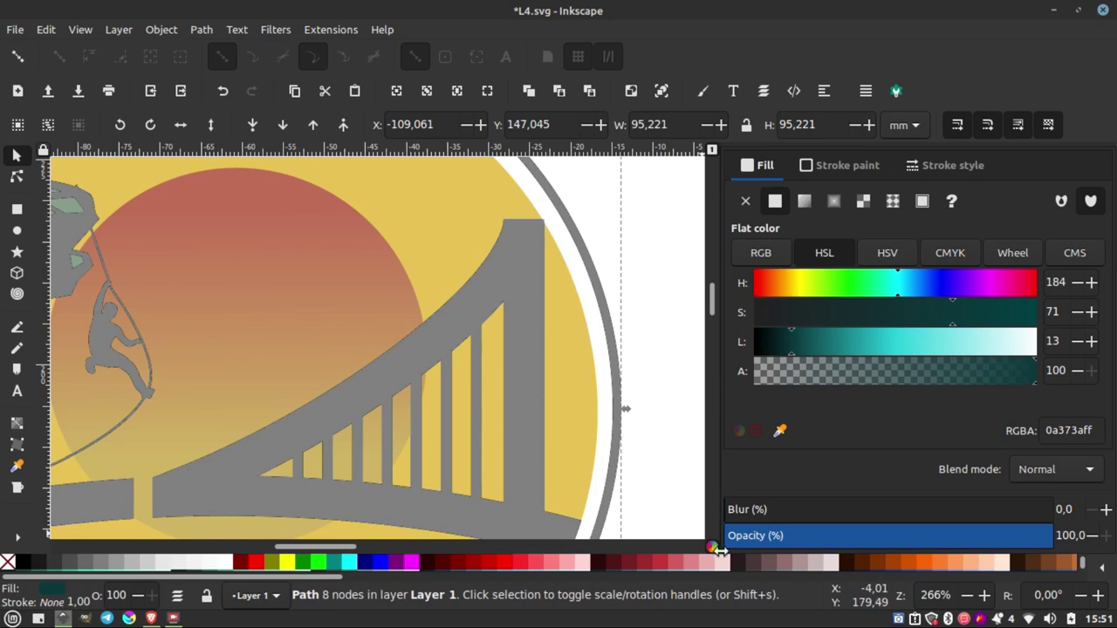
click(711, 547)
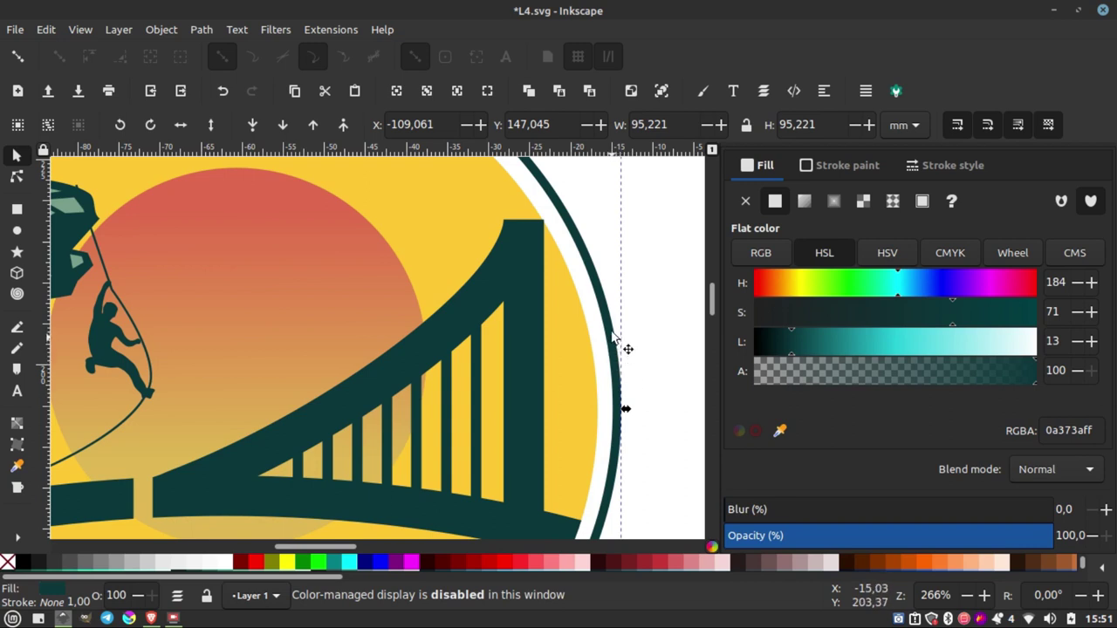
click(712, 545)
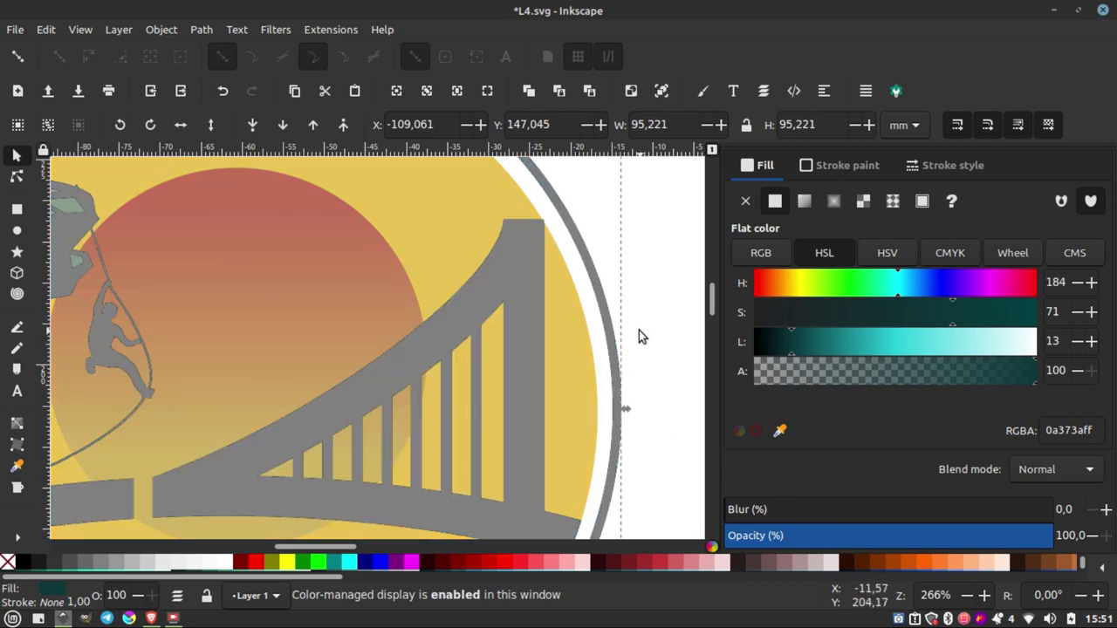
- Fill the ring and the bridge with 80% Gray
click(54, 568)
ctrl+scroll(587, 302, up, 3)
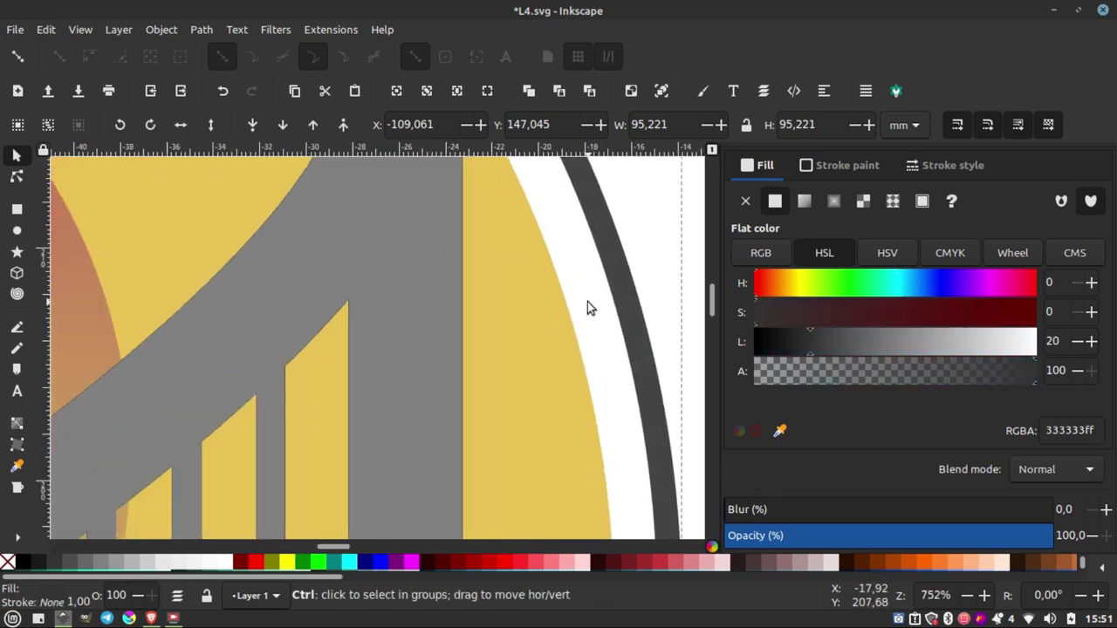
ctrl+scroll(626, 312, down, 1)
ctrl+scroll(618, 311, down, 5)
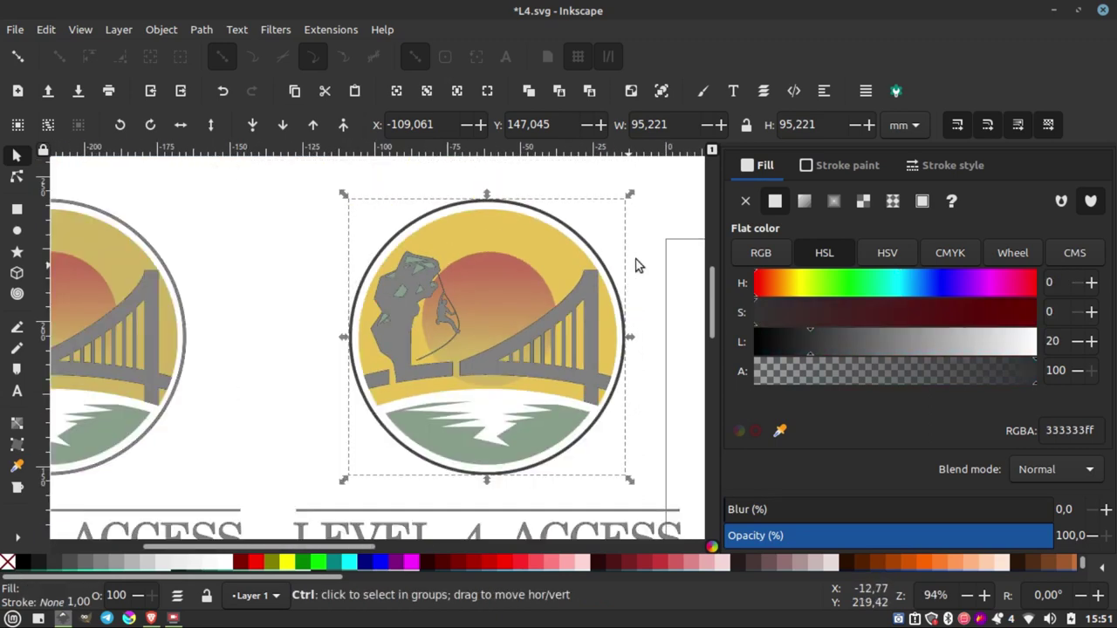
click(636, 265)
ctrl+scroll(598, 280, up, 4)
click(556, 284)
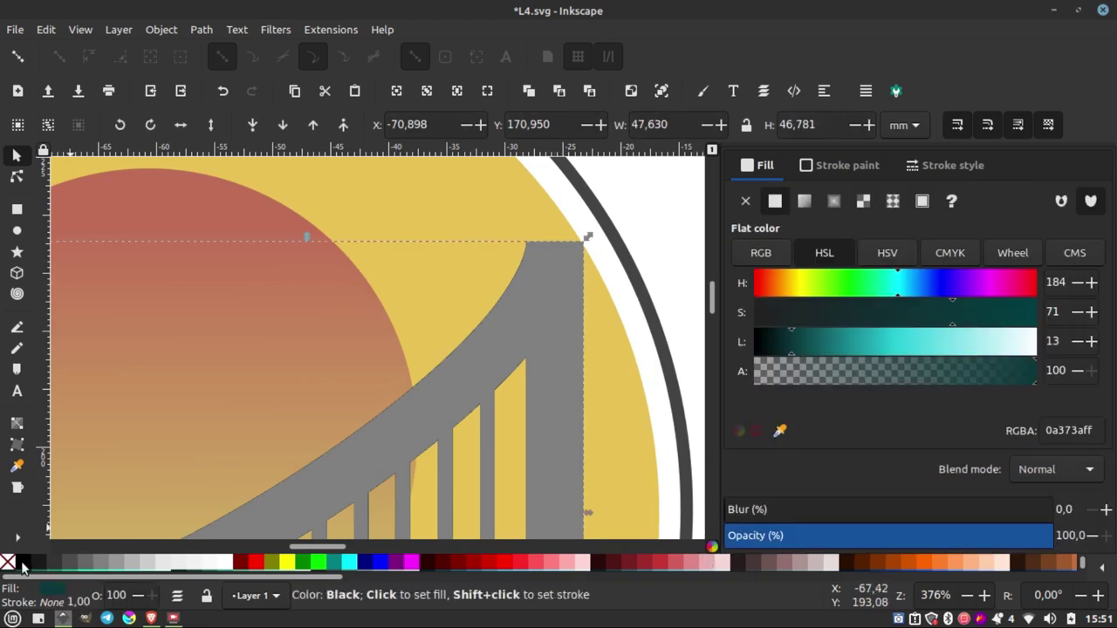
click(54, 565)
ctrl+scroll(524, 390, down, 2)
ctrl+scroll(599, 298, down, 2)
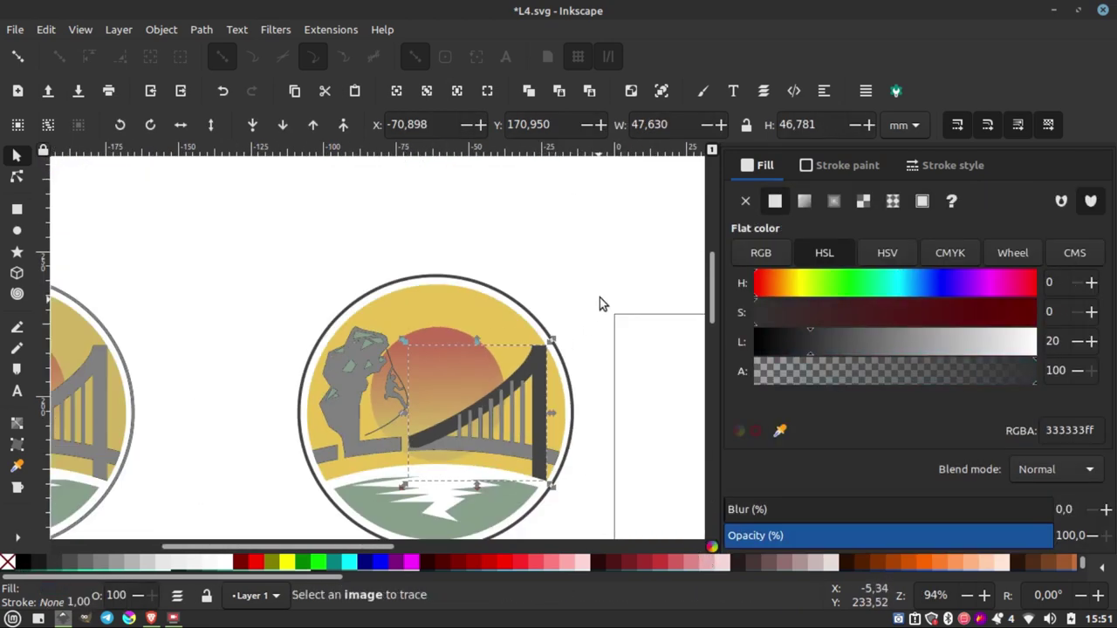
click(599, 297)
ctrl+scroll(355, 446, up, 3)
- Fill the ground strip and the rock with 80% Gray
click(356, 440)
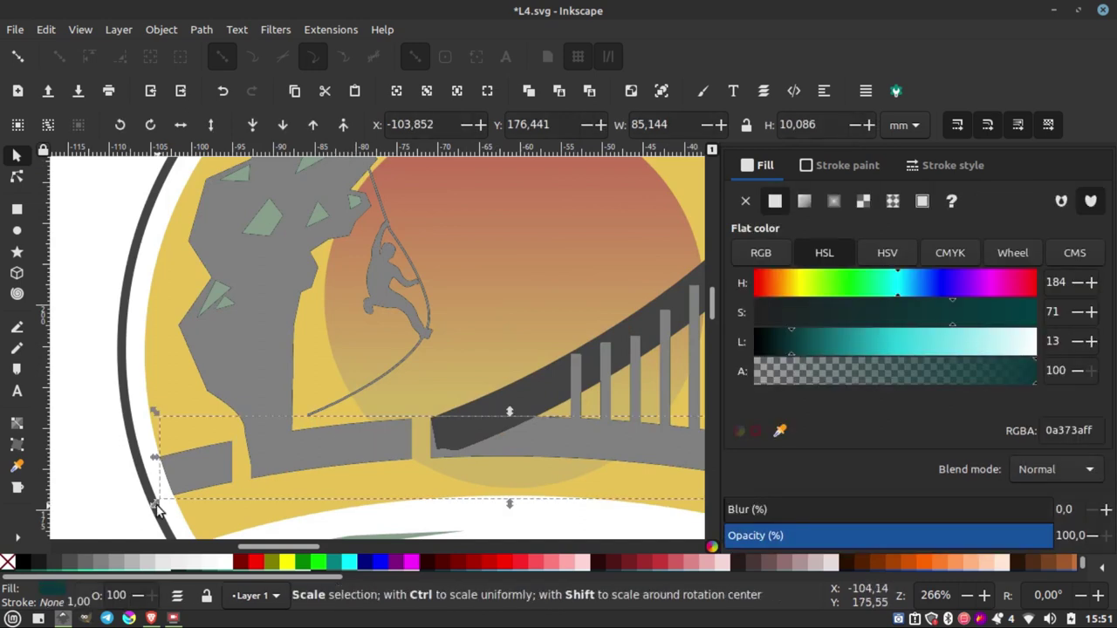
click(49, 571)
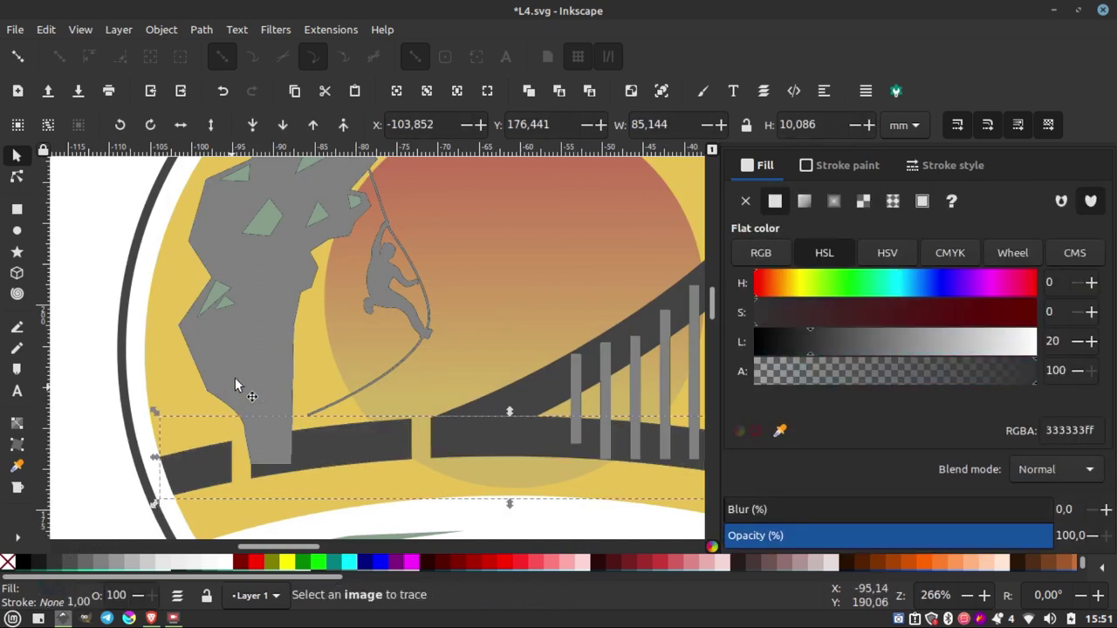
click(235, 377)
click(59, 562)
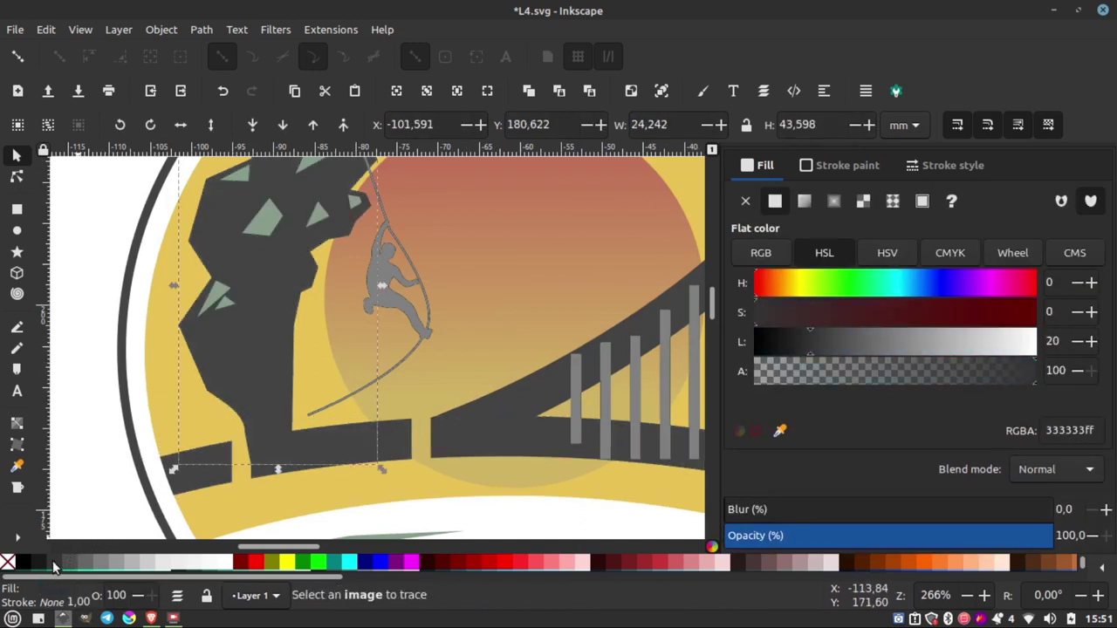
click(79, 358)
scroll(377, 317, down, 2)
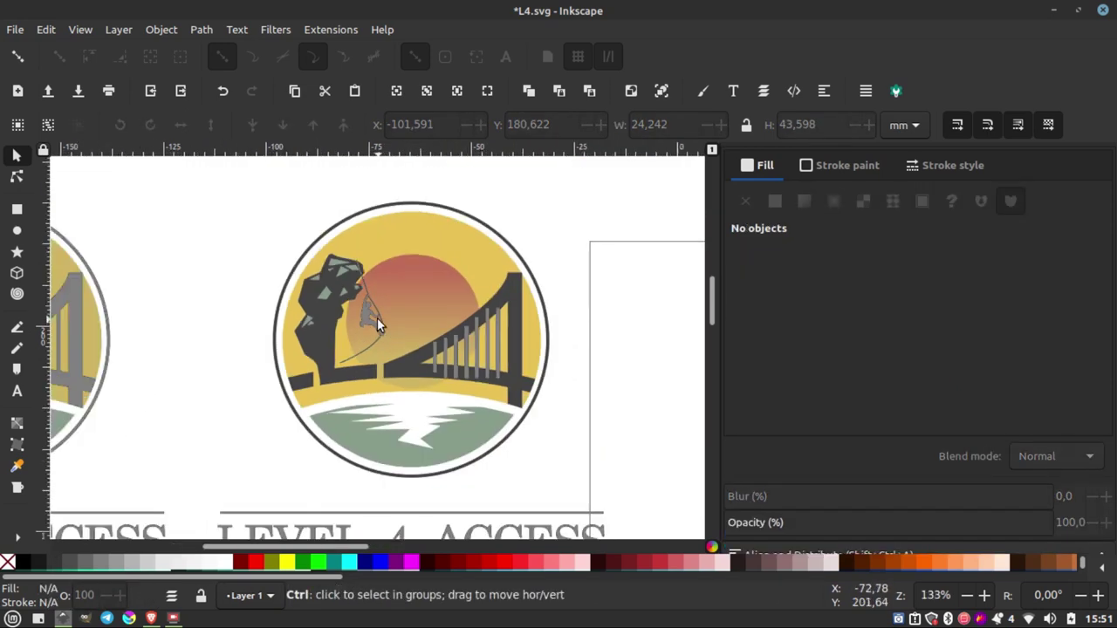
scroll(342, 308, up, 4)
- Fill the climber and rope with 80% Gray, undoing an accidental rope outline
click(334, 304)
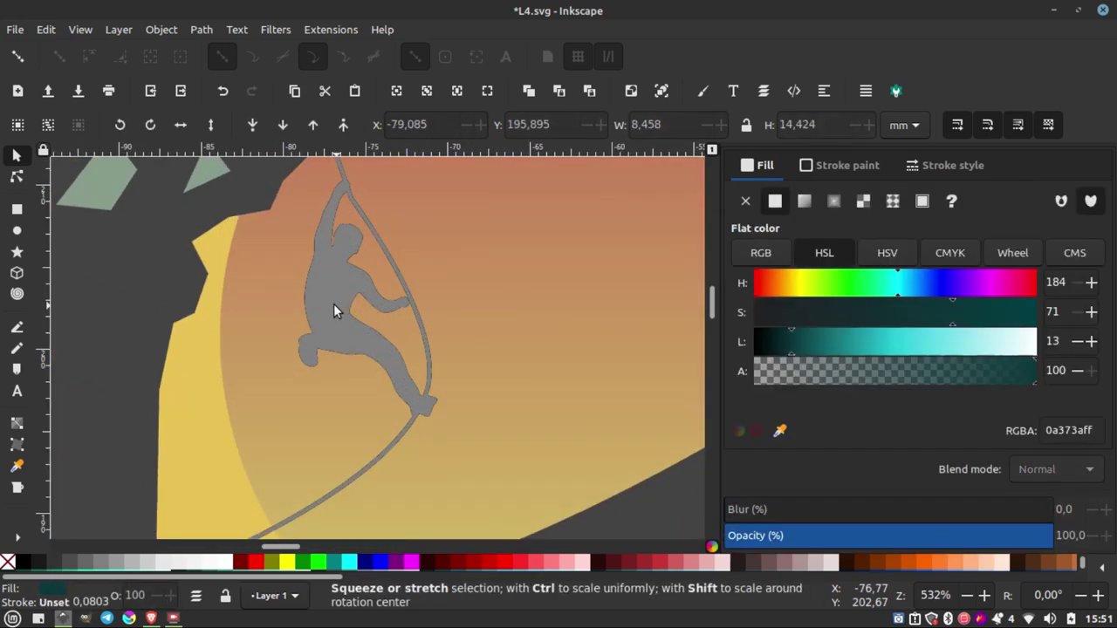
click(58, 562)
click(431, 386)
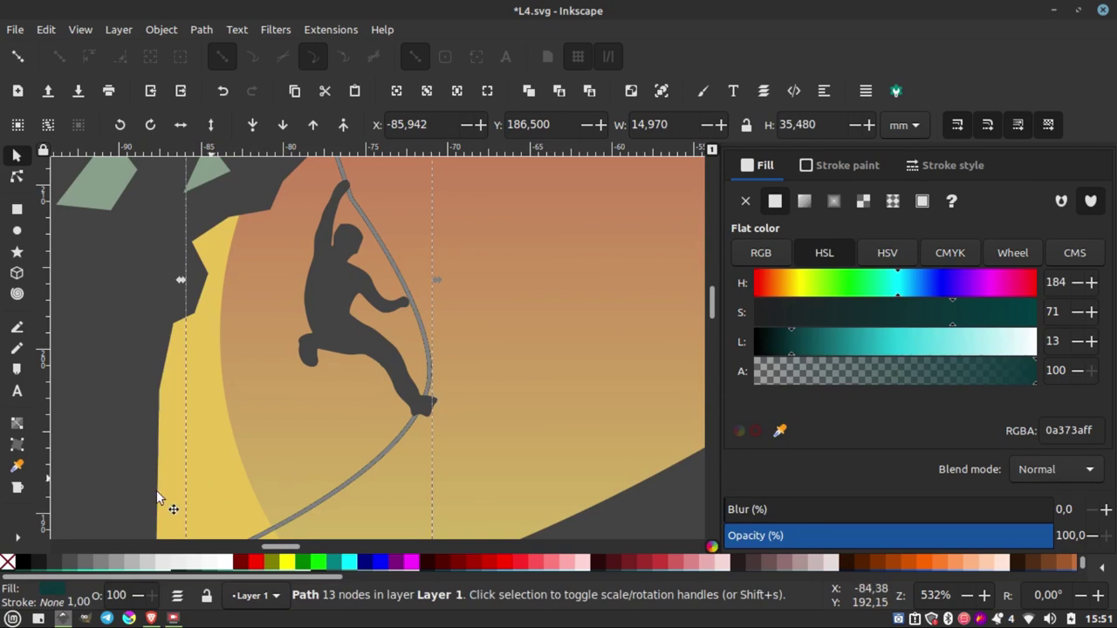
shift+click(54, 564)
key(ctrl+z)
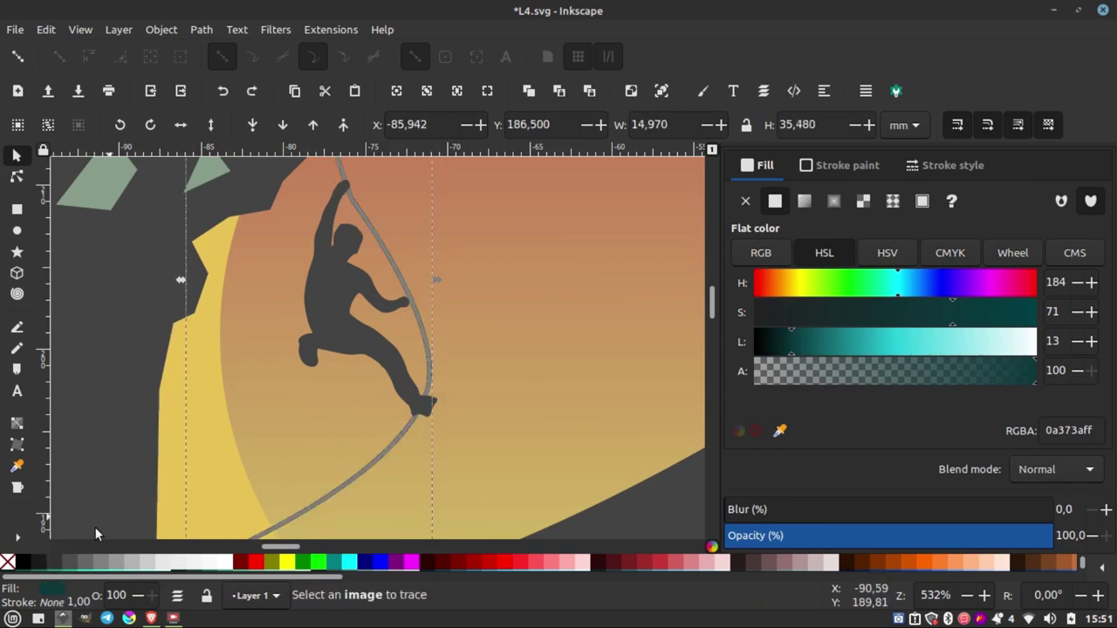
click(58, 565)
ctrl+scroll(316, 346, down, 2)
key(5)
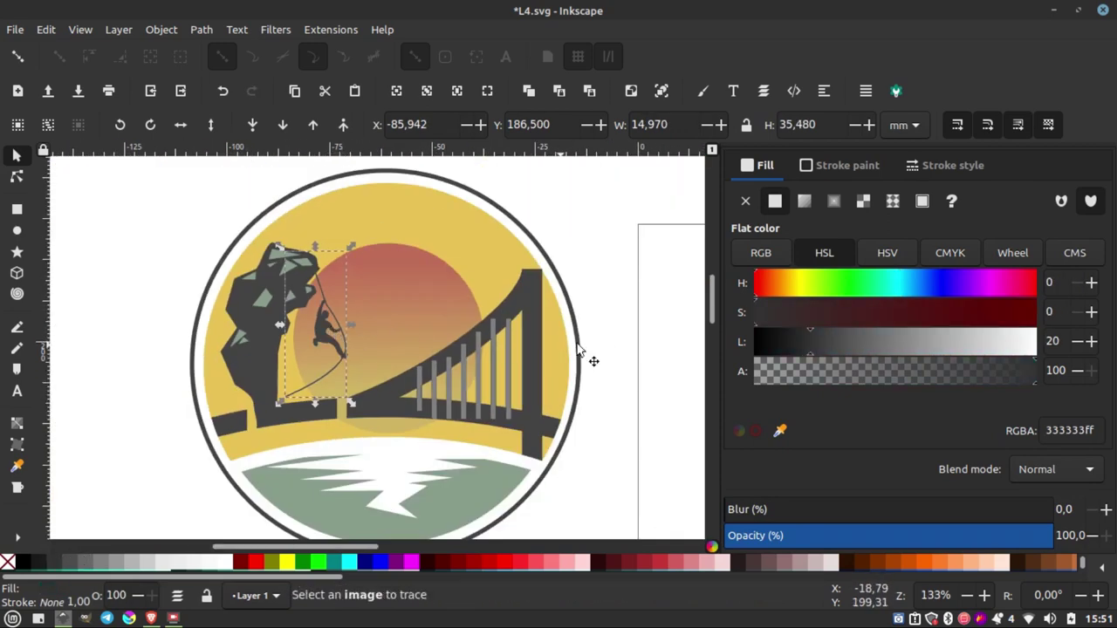
key(Escape)
ctrl+scroll(517, 367, up, 3)
click(473, 380)
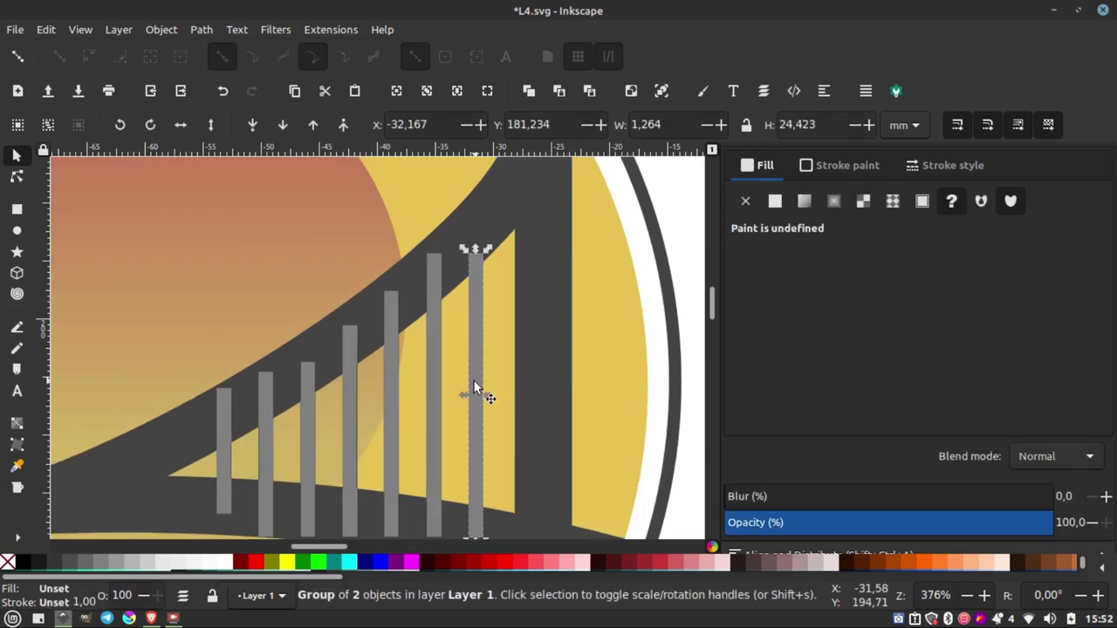
drag(473, 379, 477, 403)
key(ctrl+z)
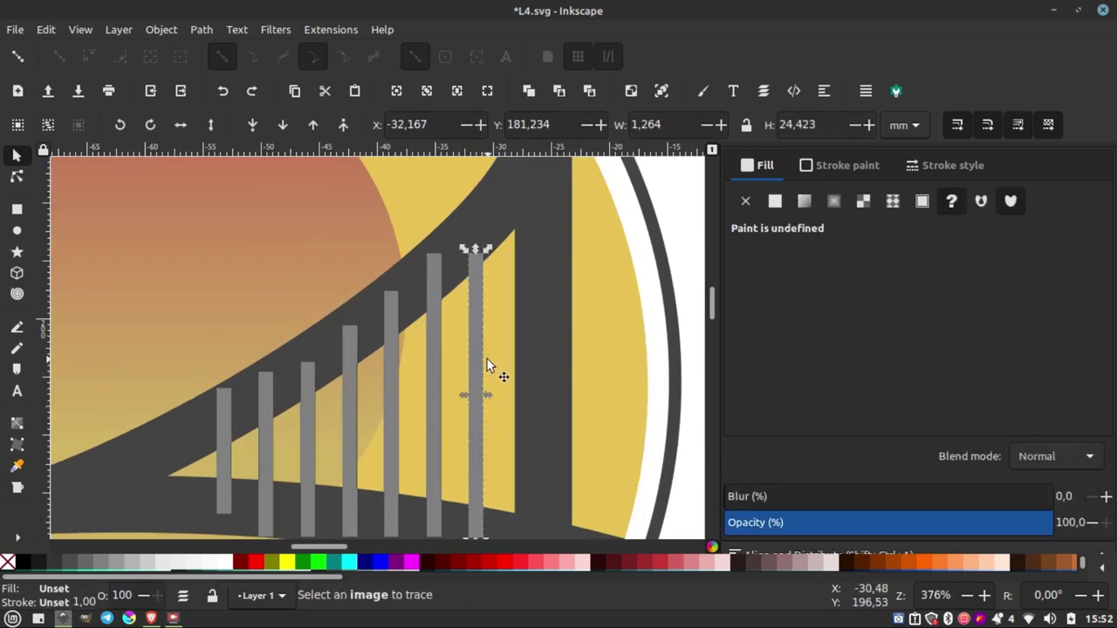
shift+click(435, 372)
shift+click(388, 396)
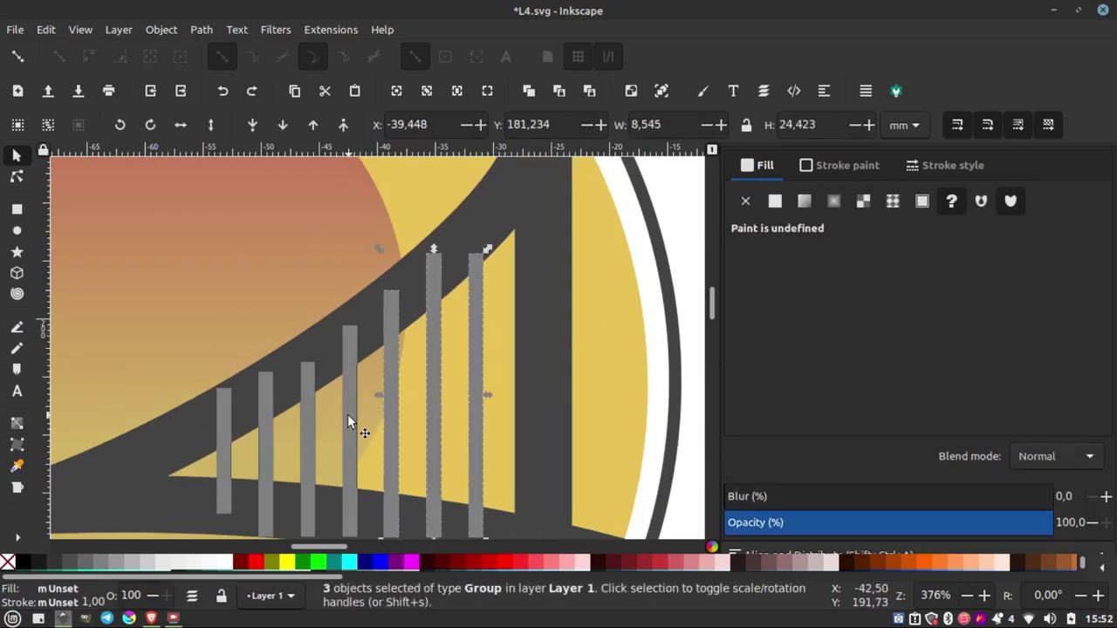
shift+click(348, 414)
shift+click(304, 431)
shift+click(261, 448)
shift+click(222, 463)
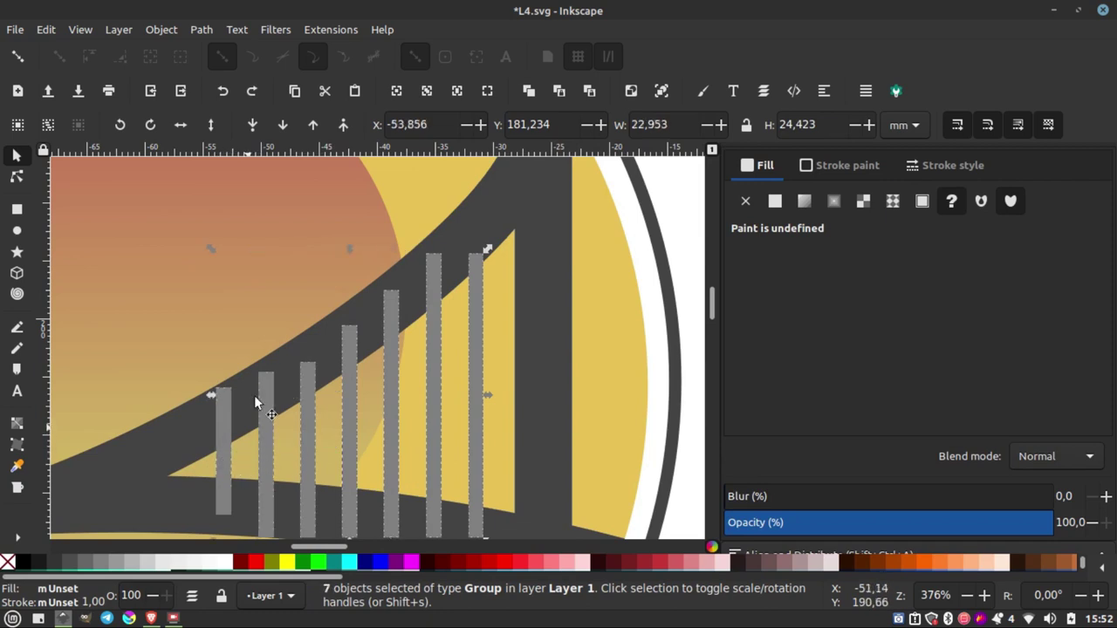
click(202, 30)
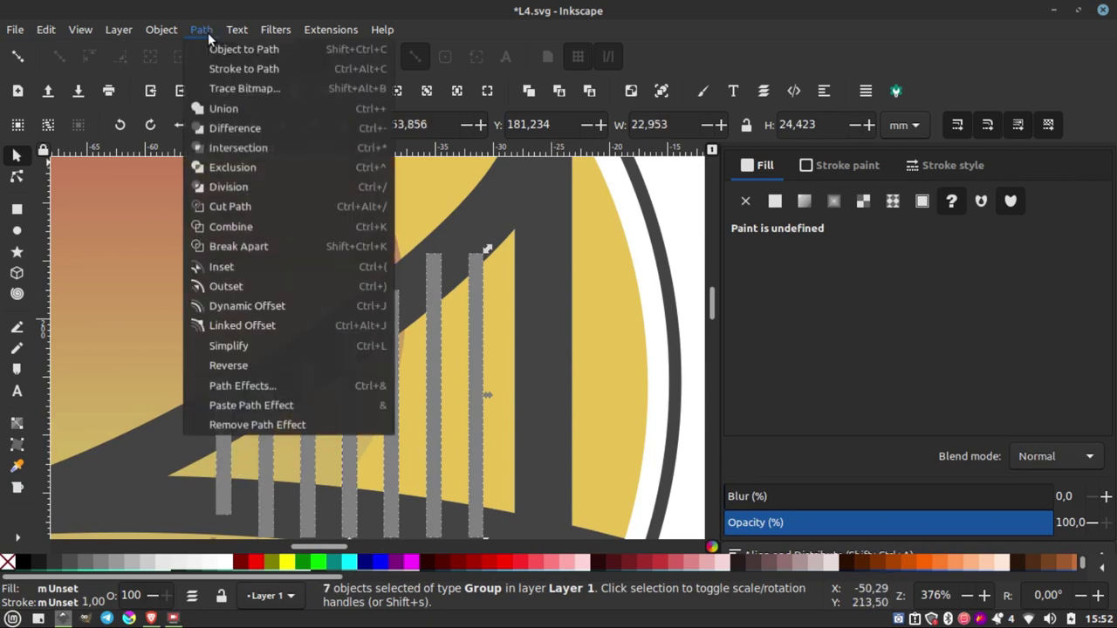
click(259, 73)
scroll(481, 282, down, 1)
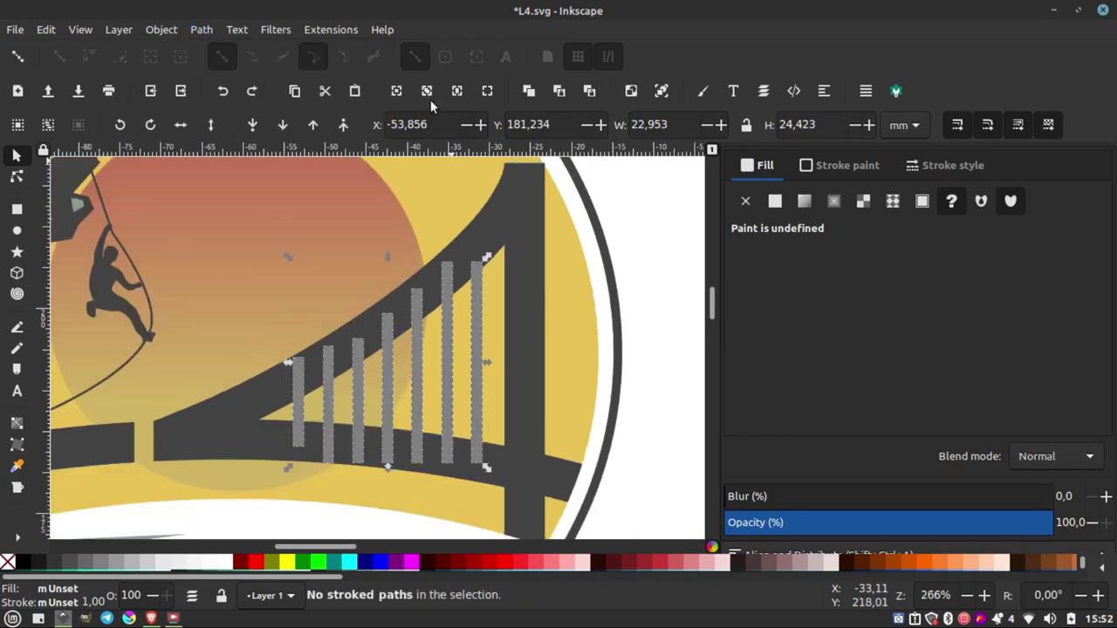
click(663, 91)
scroll(480, 292, up, 5)
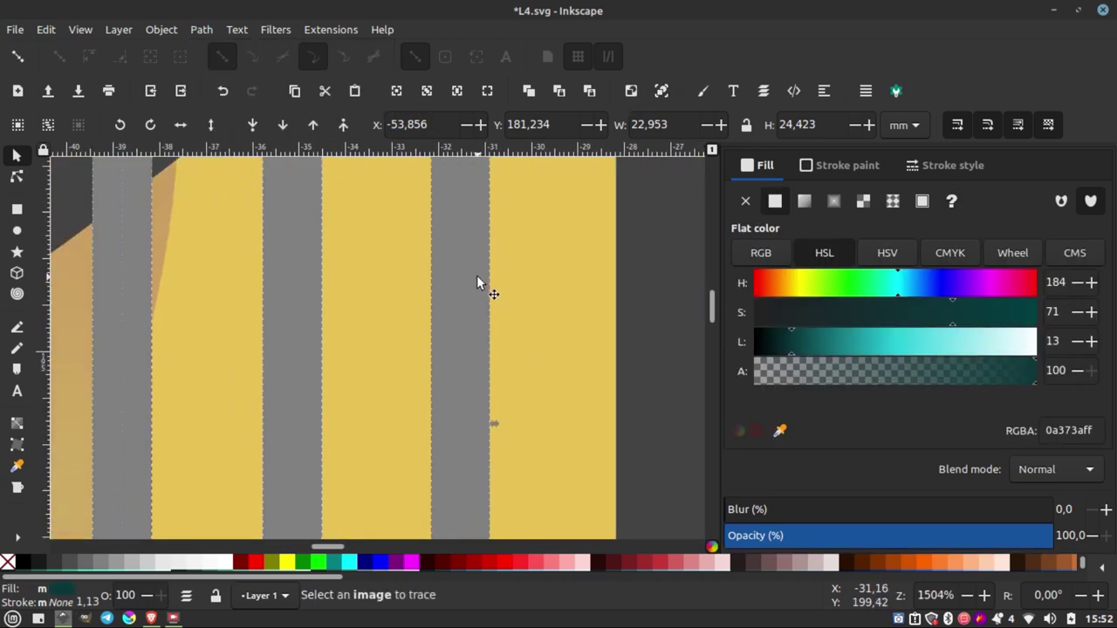
scroll(476, 277, down, 4)
scroll(477, 277, down, 1)
key(Escape)
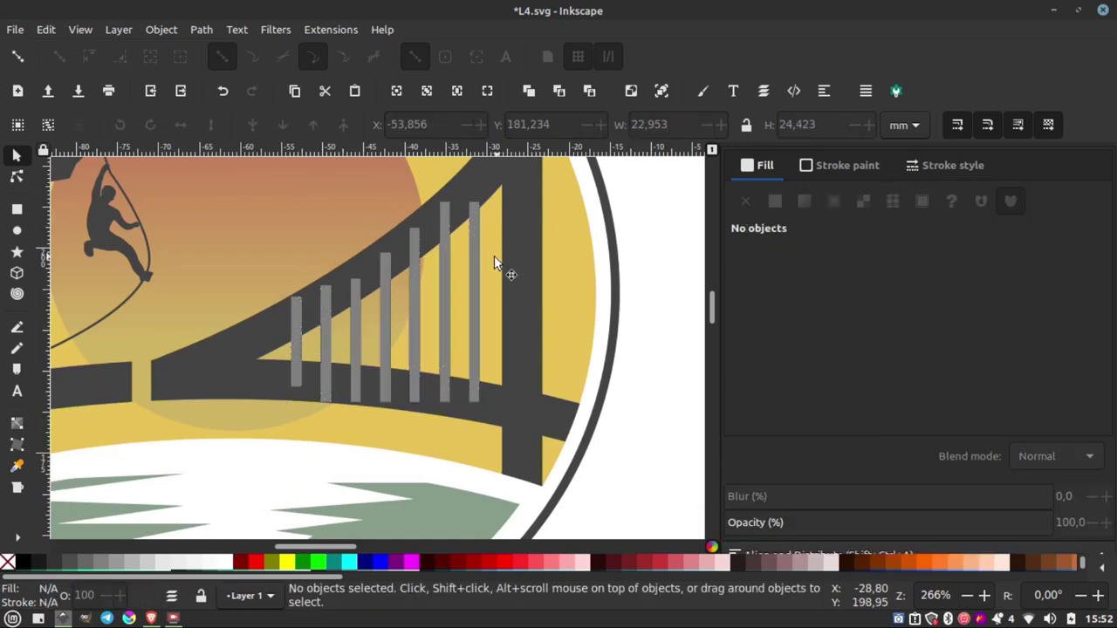
drag(632, 179, 448, 426)
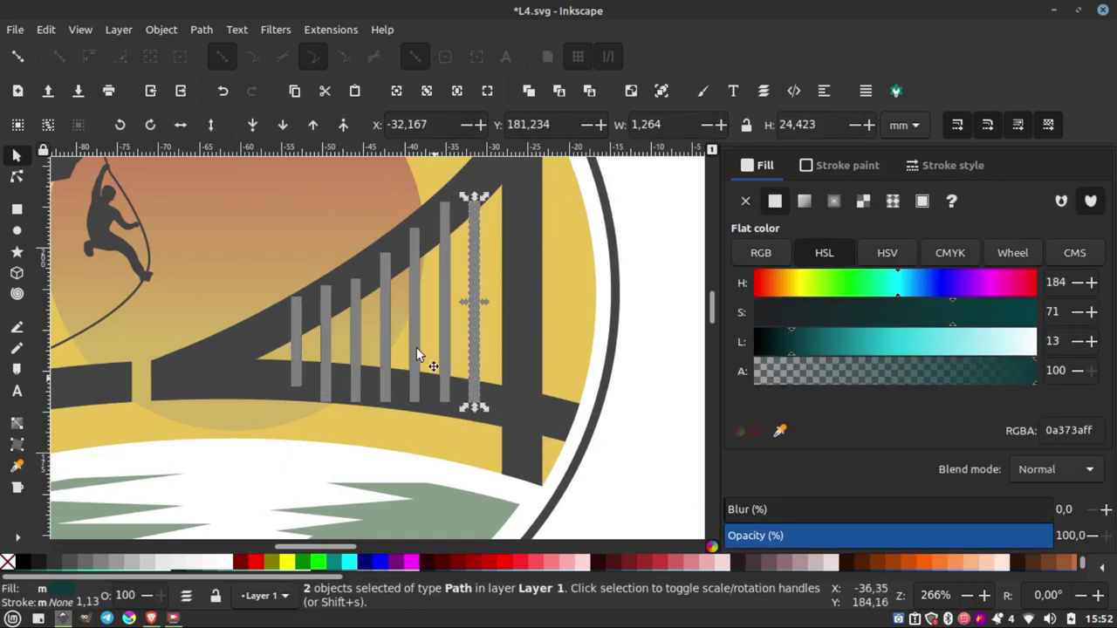
click(202, 29)
click(219, 109)
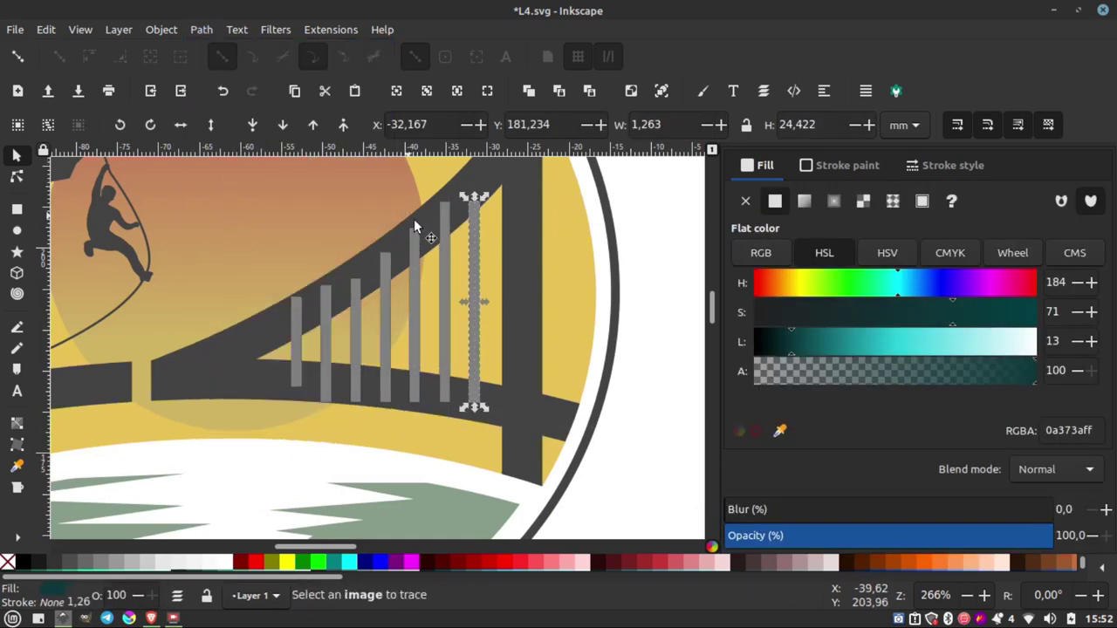
key(shift+Tab)
click(201, 29)
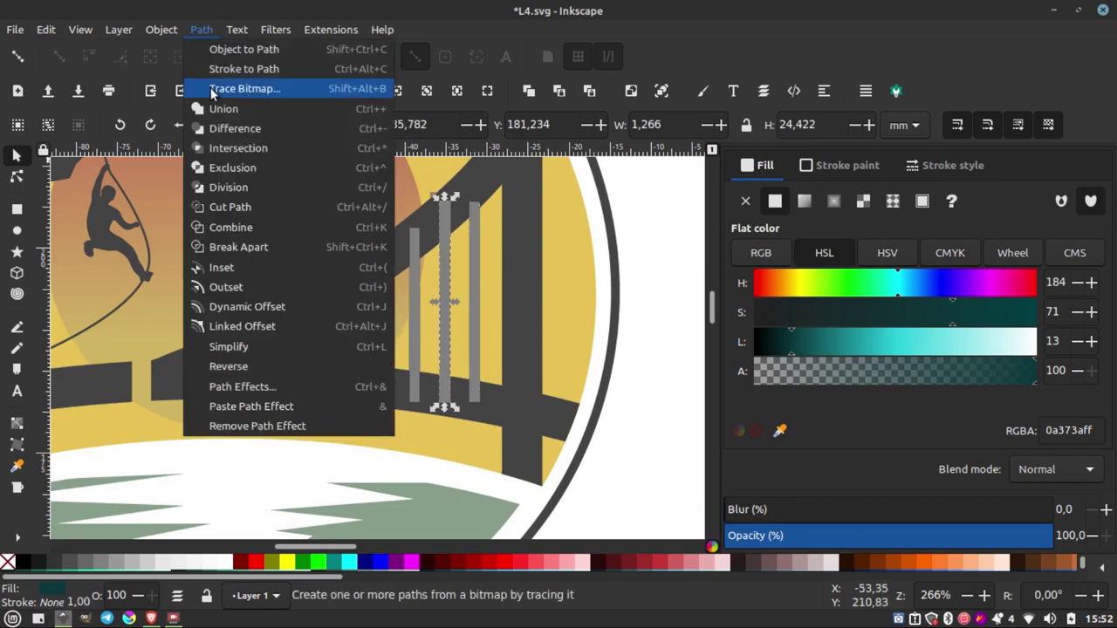
click(201, 28)
key(shift+Tab)
click(201, 28)
click(219, 109)
key(shift+Tab)
click(200, 28)
click(219, 109)
key(shift+Tab)
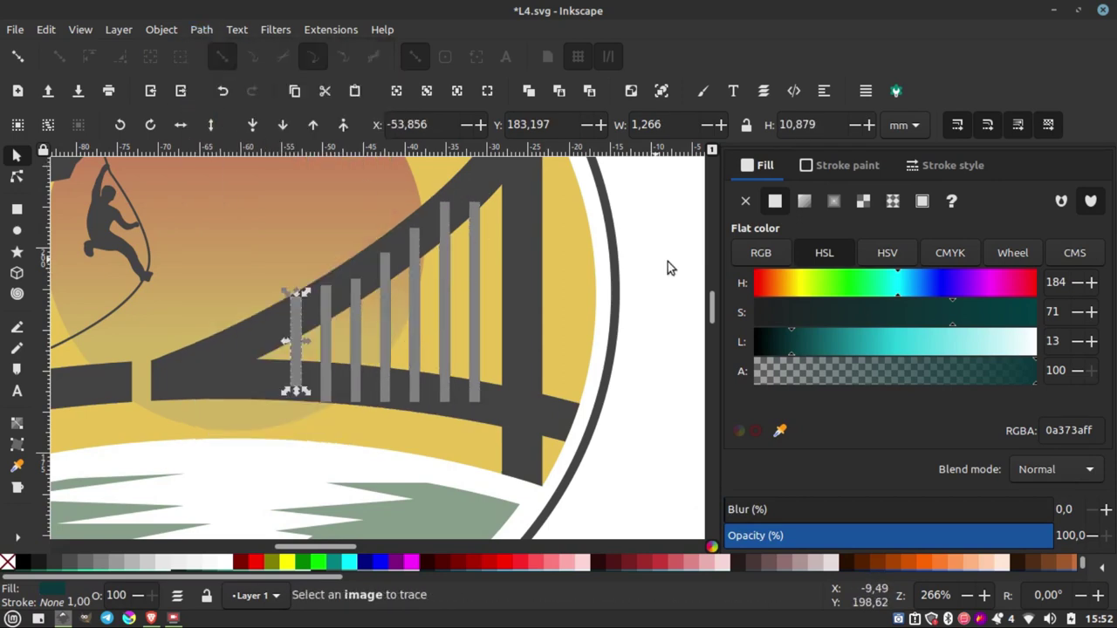
key(Escape)
scroll(510, 276, down, 1)
scroll(509, 271, down, 1)
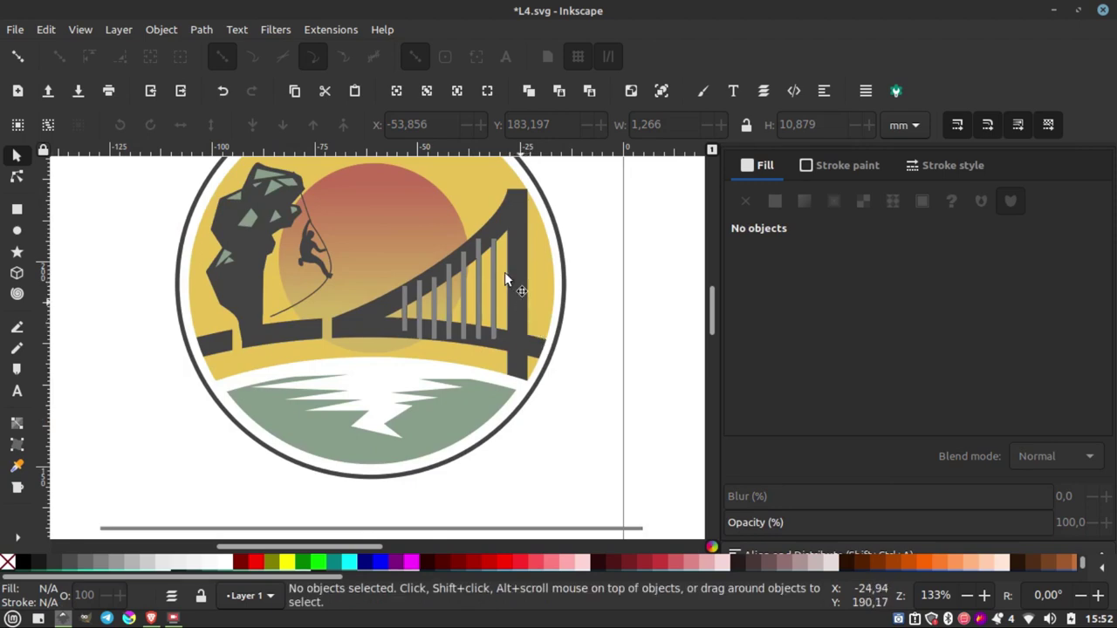
scroll(510, 253, up, 2)
scroll(480, 227, down, 1)
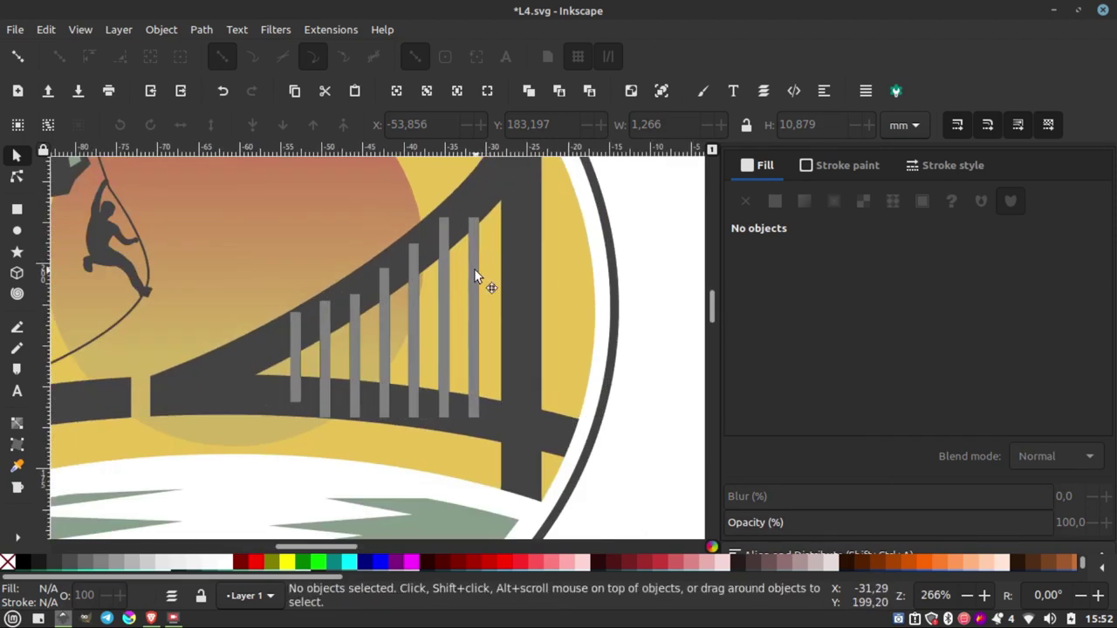
- Select all seven bridge slats and colour them 80% Gray
click(473, 276)
shift+click(443, 314)
shift+click(413, 336)
shift+click(384, 349)
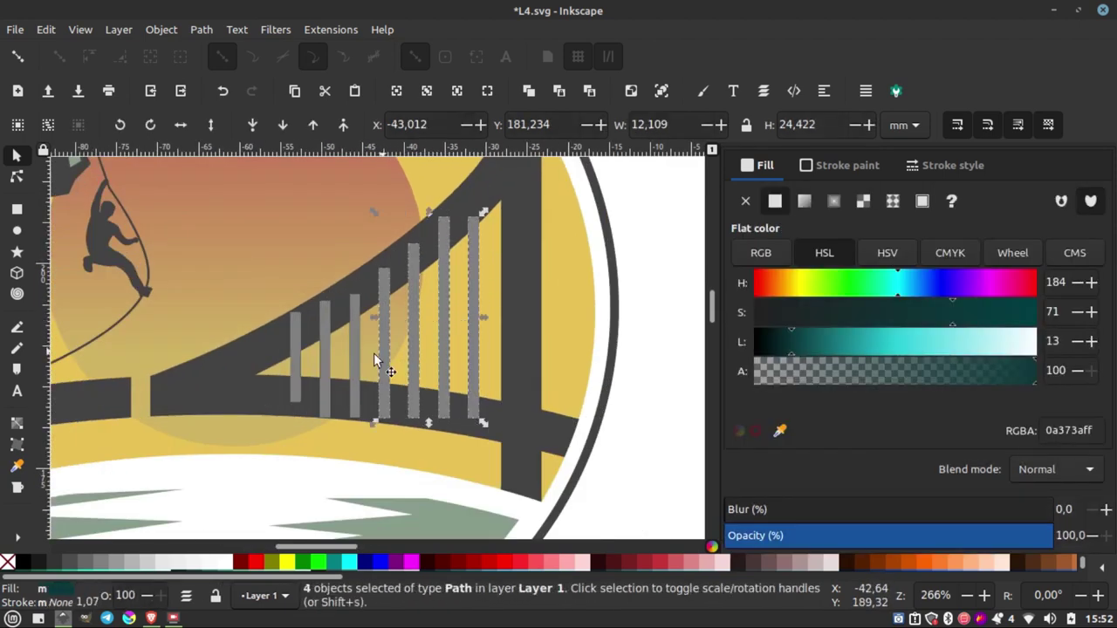
shift+click(355, 359)
shift+click(325, 366)
shift+click(297, 371)
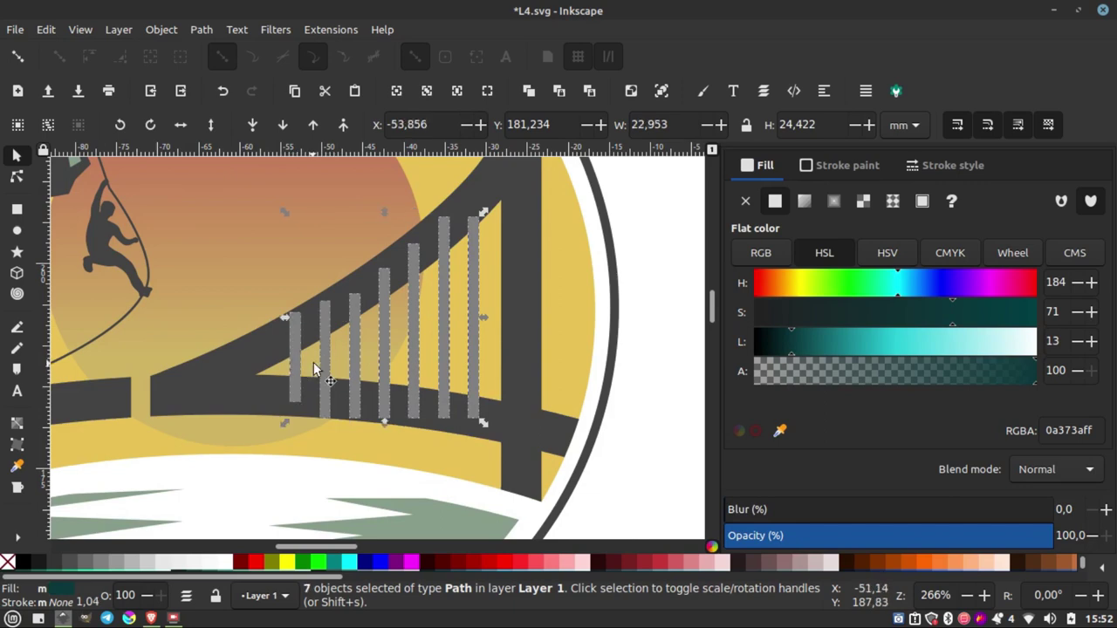
click(57, 572)
- Union the grey slats with the dark bridge shape into one path
shift+click(514, 291)
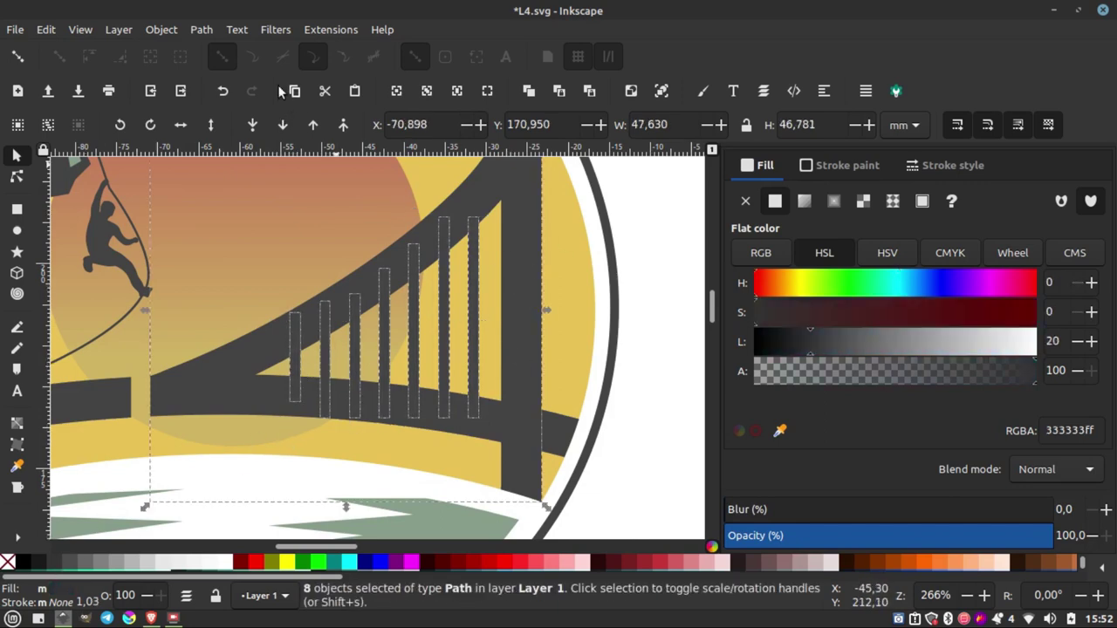
click(208, 31)
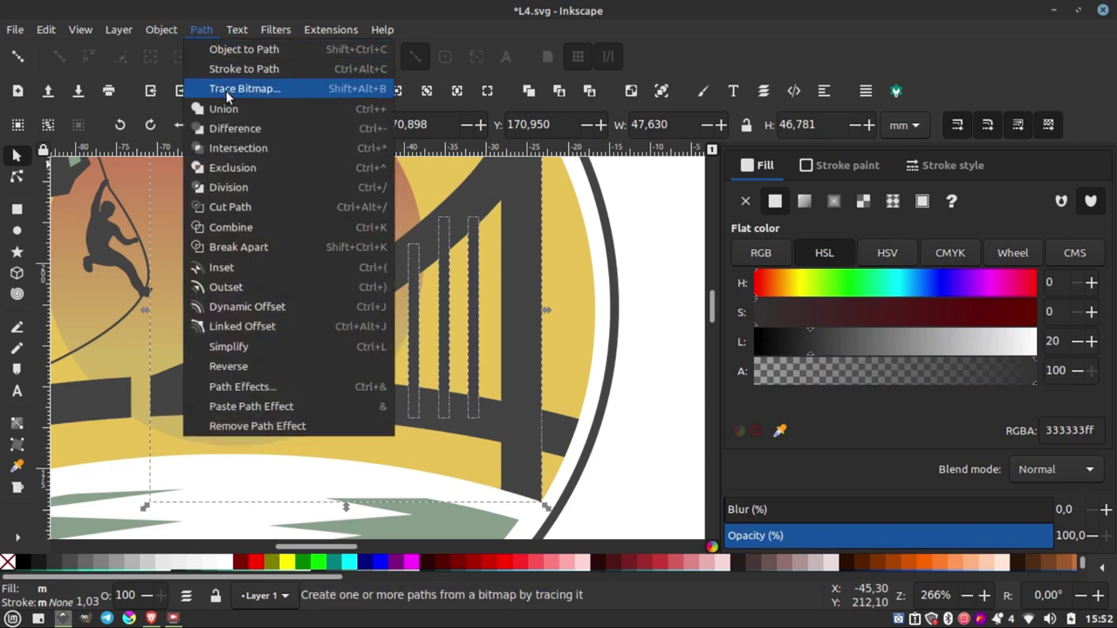
click(227, 110)
scroll(430, 233, down, 2)
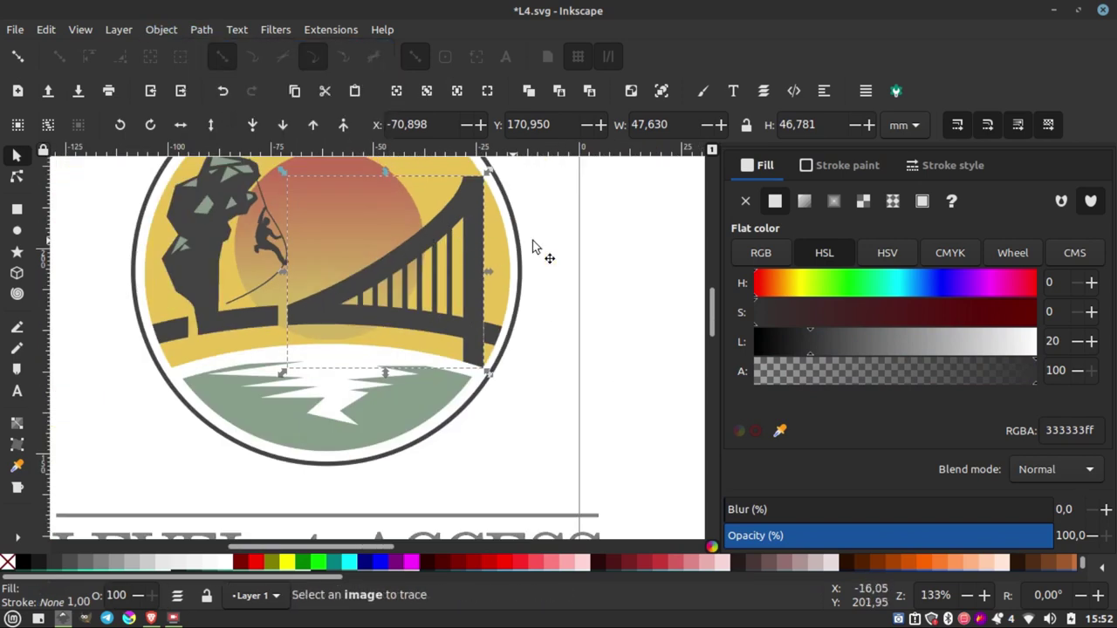
key(Escape)
scroll(427, 228, up, 2)
- Select the thin leftover vertical path and undo the last two changes
click(347, 271)
key(ctrl+z)
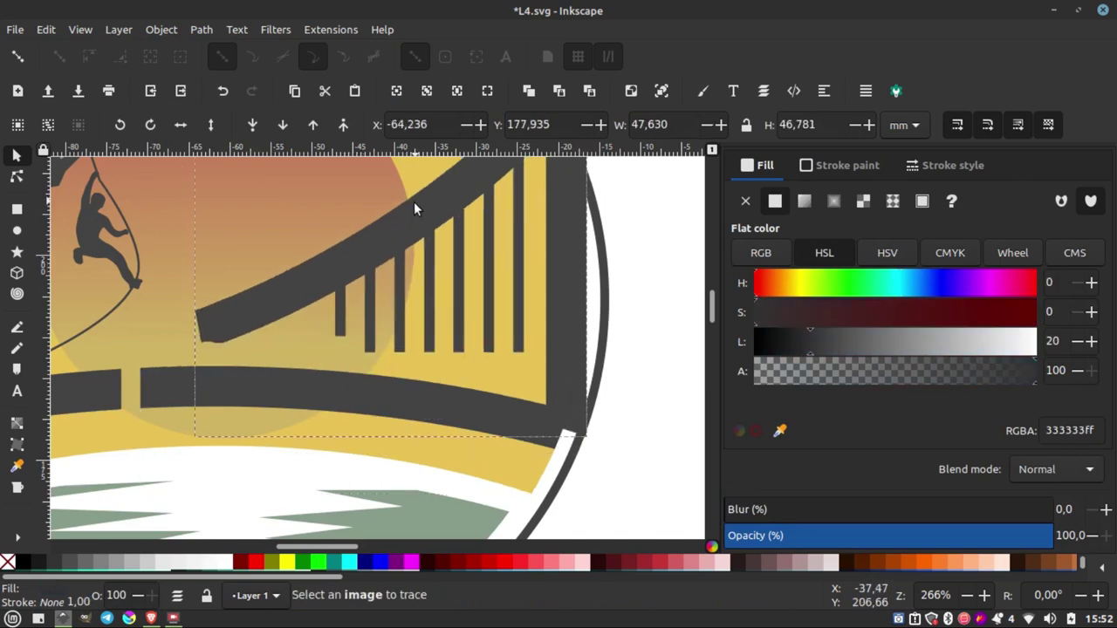
key(ctrl+z)
key(ctrl+z)
key(Escape)
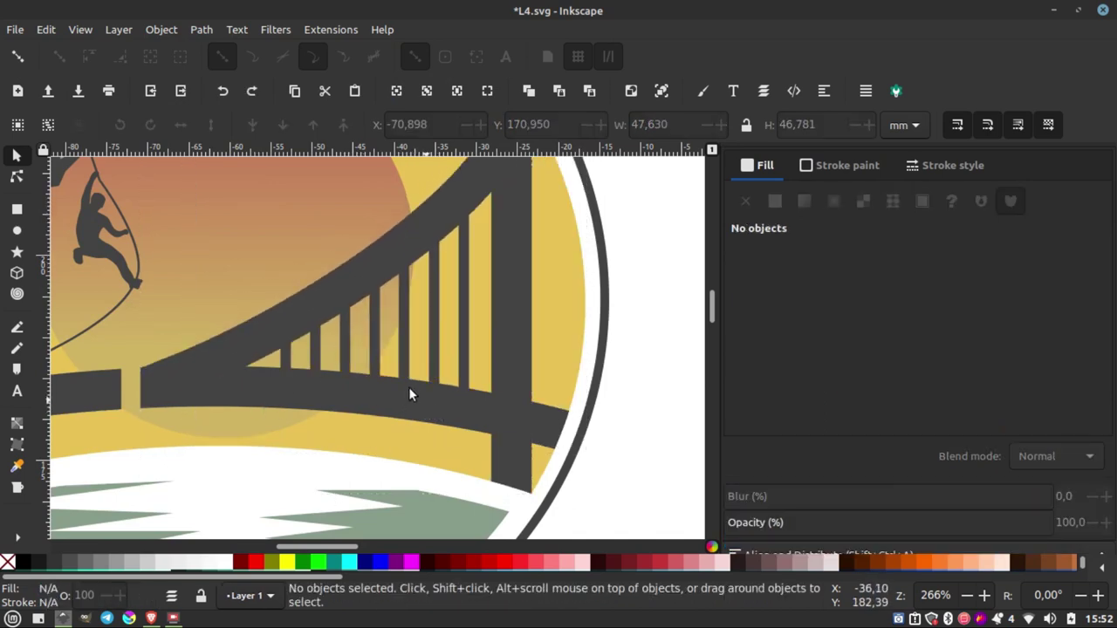
scroll(469, 347, down, 3)
- Union the merged bridge with the second dark shape via Path > Union
click(469, 384)
scroll(468, 384, up, 2)
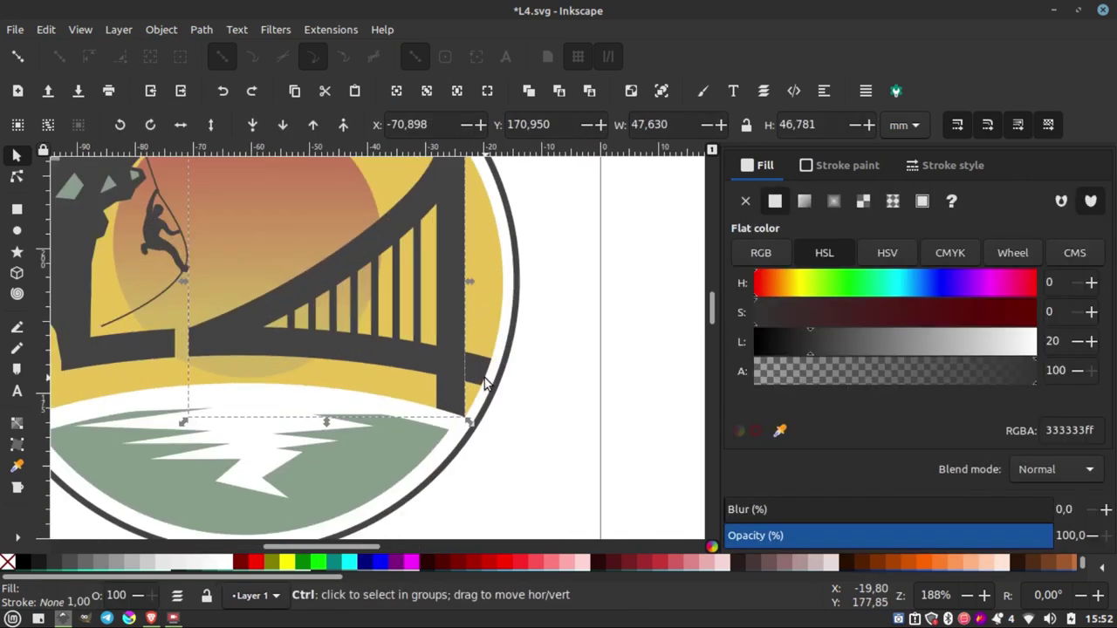
scroll(489, 369, up, 1)
shift+click(491, 375)
scroll(349, 229, down, 4)
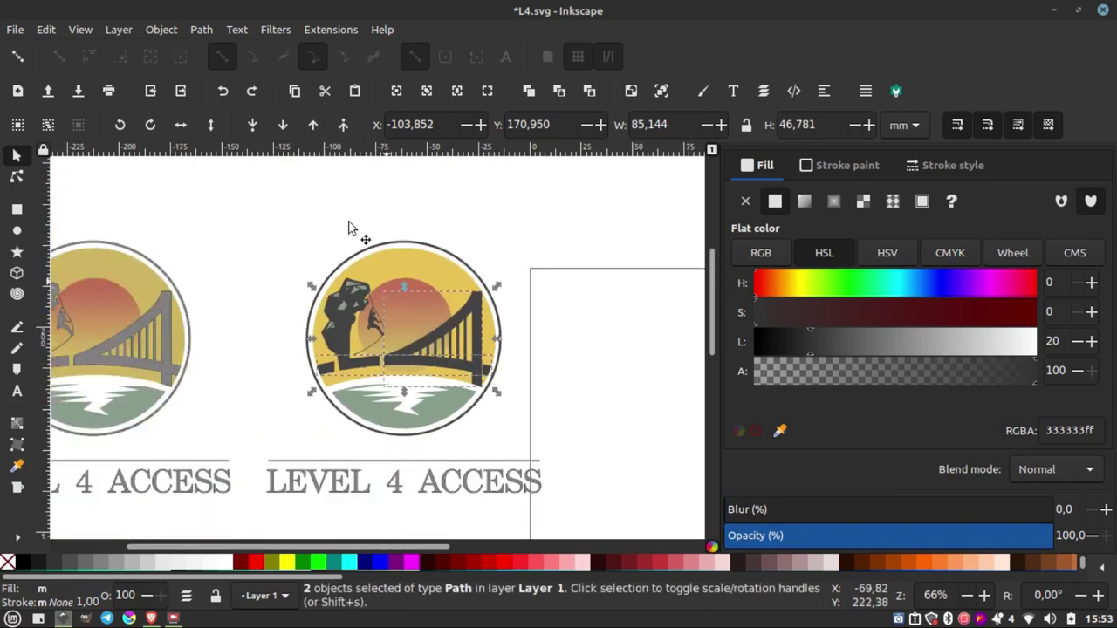
click(202, 30)
click(223, 108)
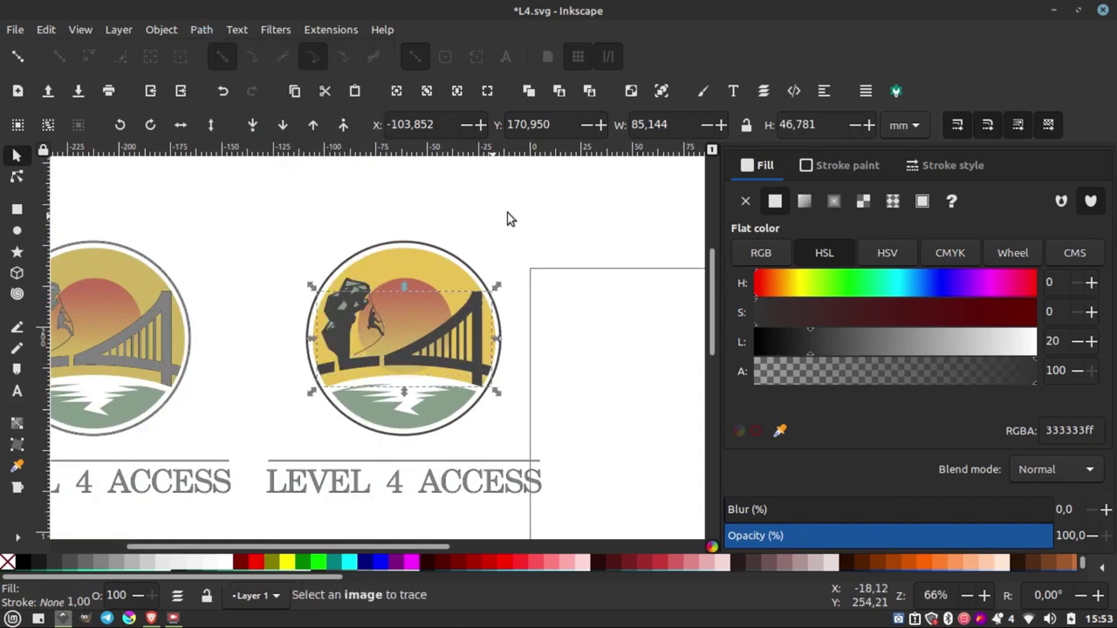
key(Escape)
- Select and inspect the thin leftover vertical line, then deselect it
scroll(427, 353, down, 1)
click(427, 349)
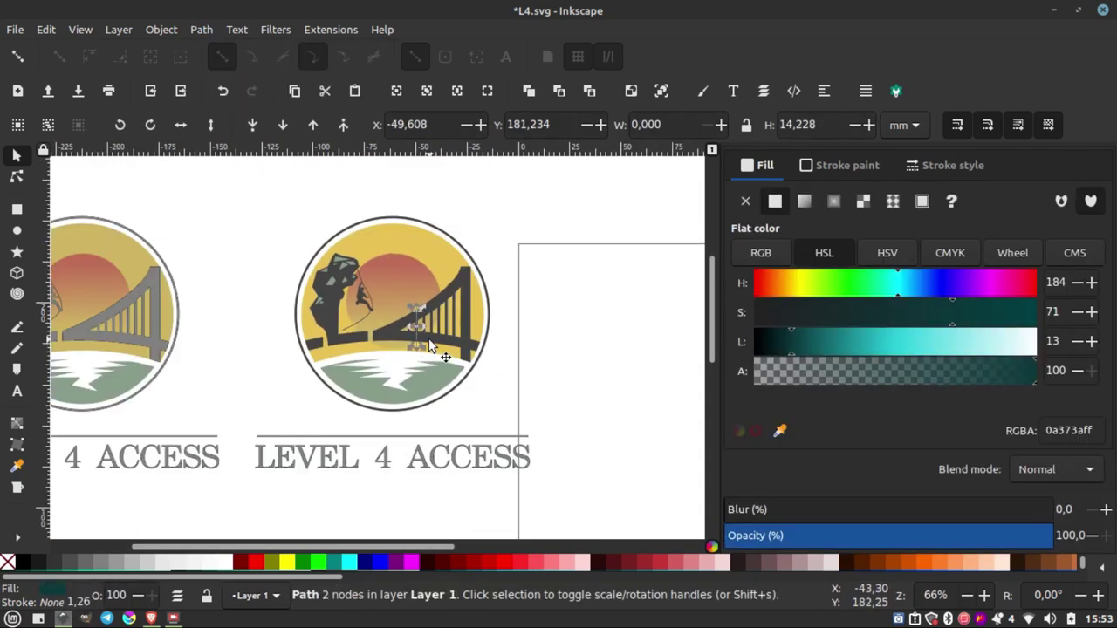
alt+click(429, 349)
scroll(445, 348, up, 3)
scroll(448, 347, up, 2)
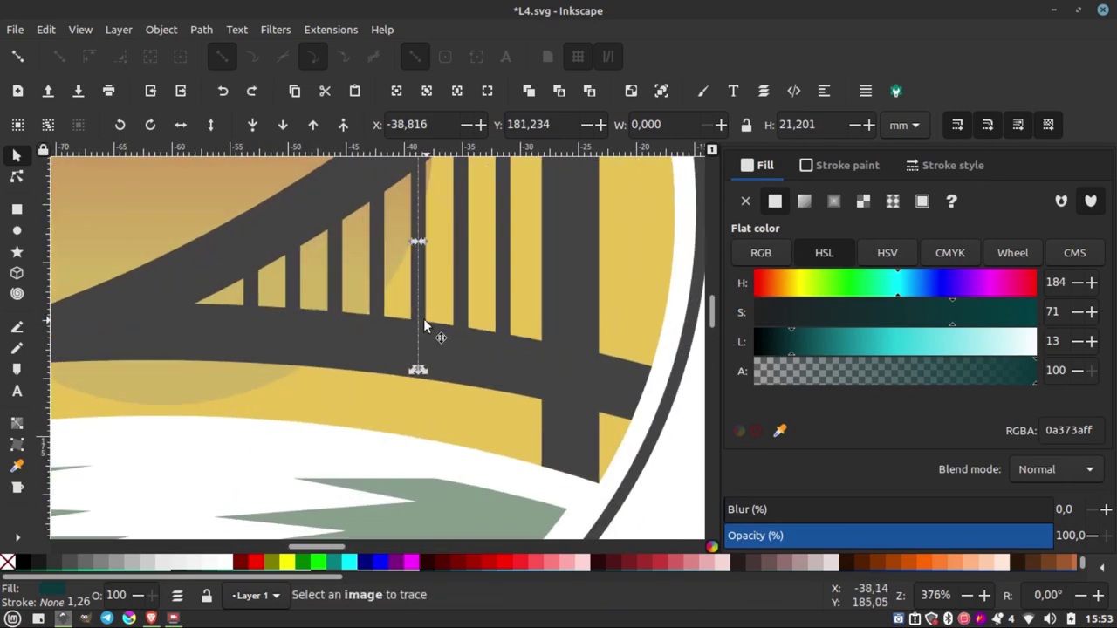
scroll(364, 337, down, 2)
scroll(554, 217, down, 1)
click(554, 217)
scroll(513, 284, down, 3)
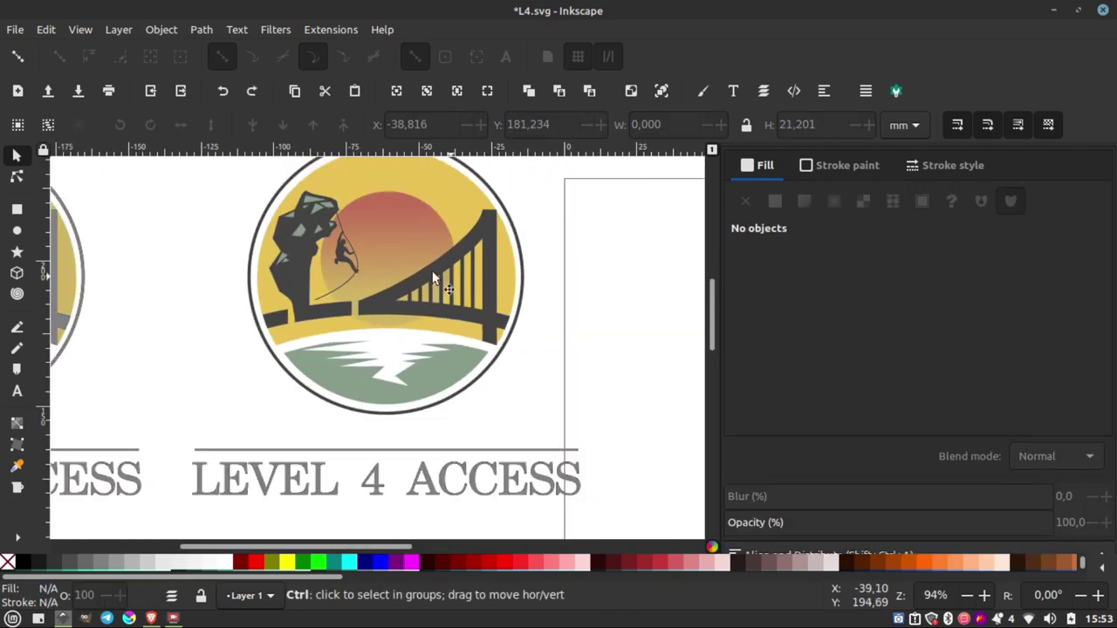
scroll(419, 319, down, 1)
scroll(384, 273, up, 3)
- Make the sun gradient's top stop more saturated and slightly darker
scroll(394, 262, up, 2)
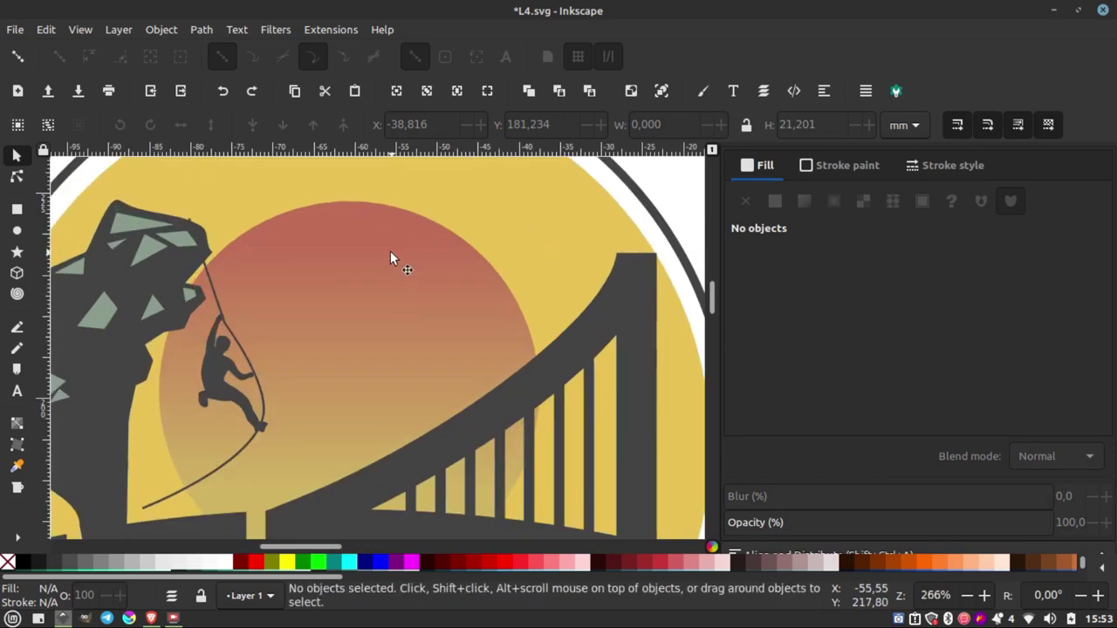
click(390, 251)
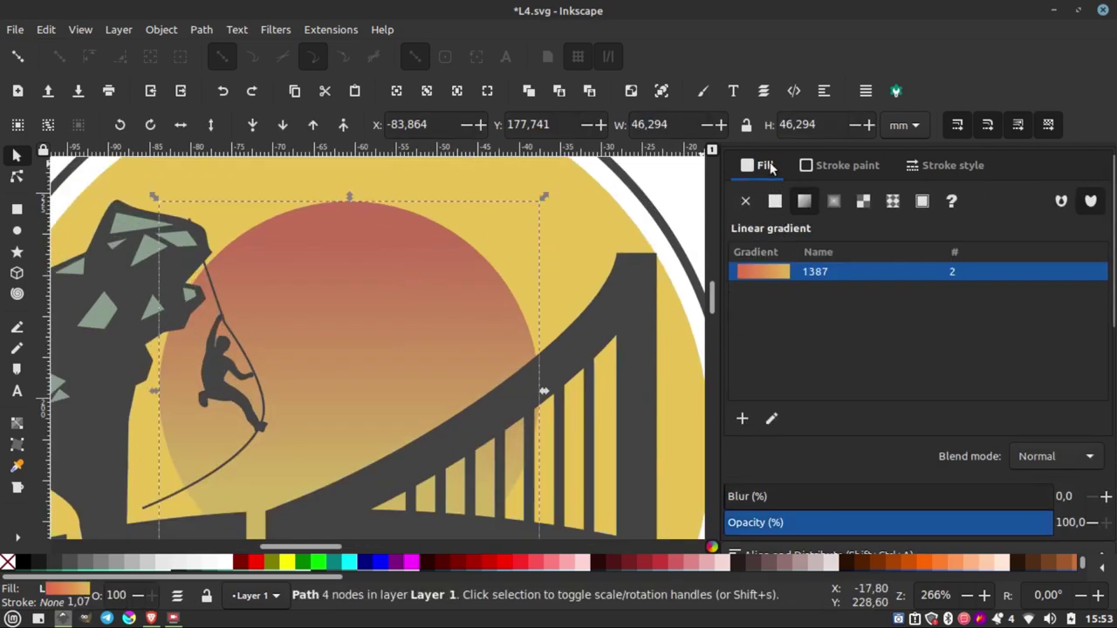
click(15, 424)
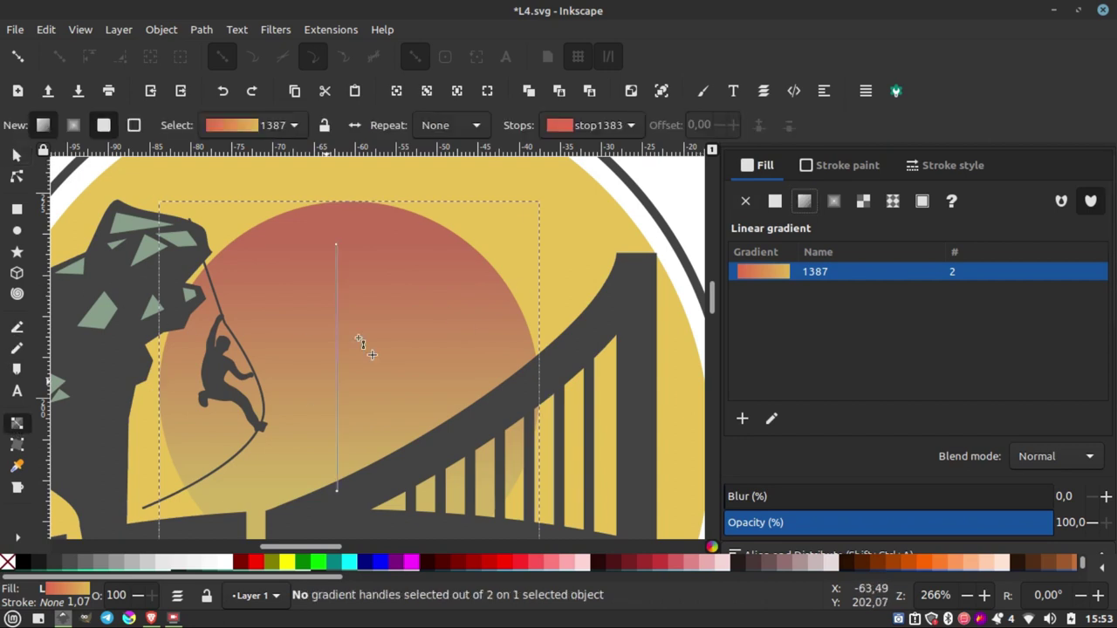
click(336, 247)
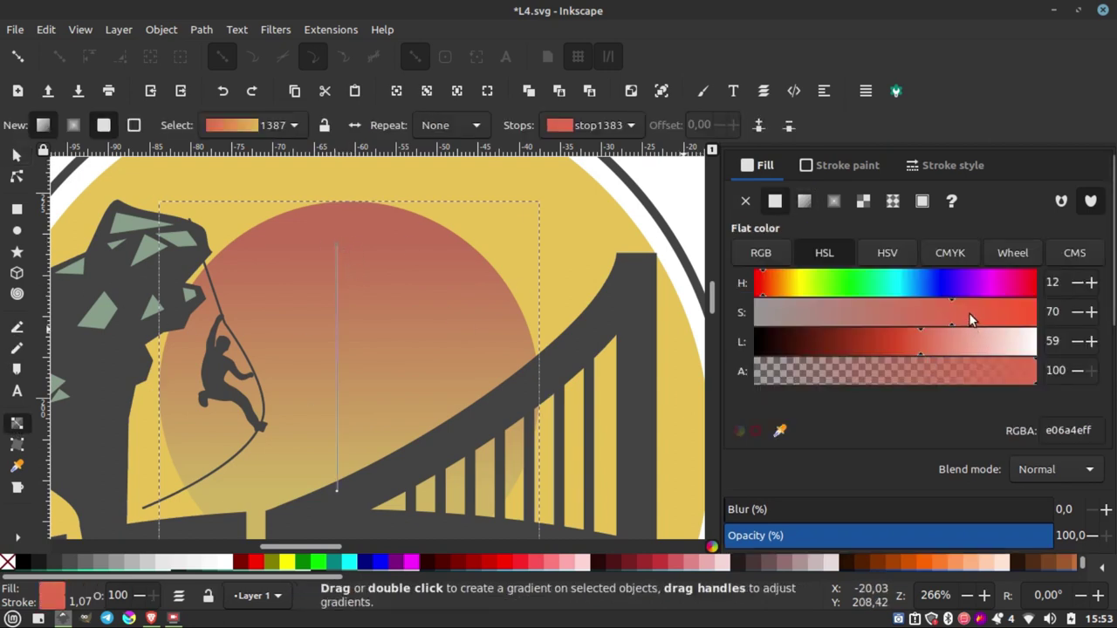
drag(968, 314, 1030, 318)
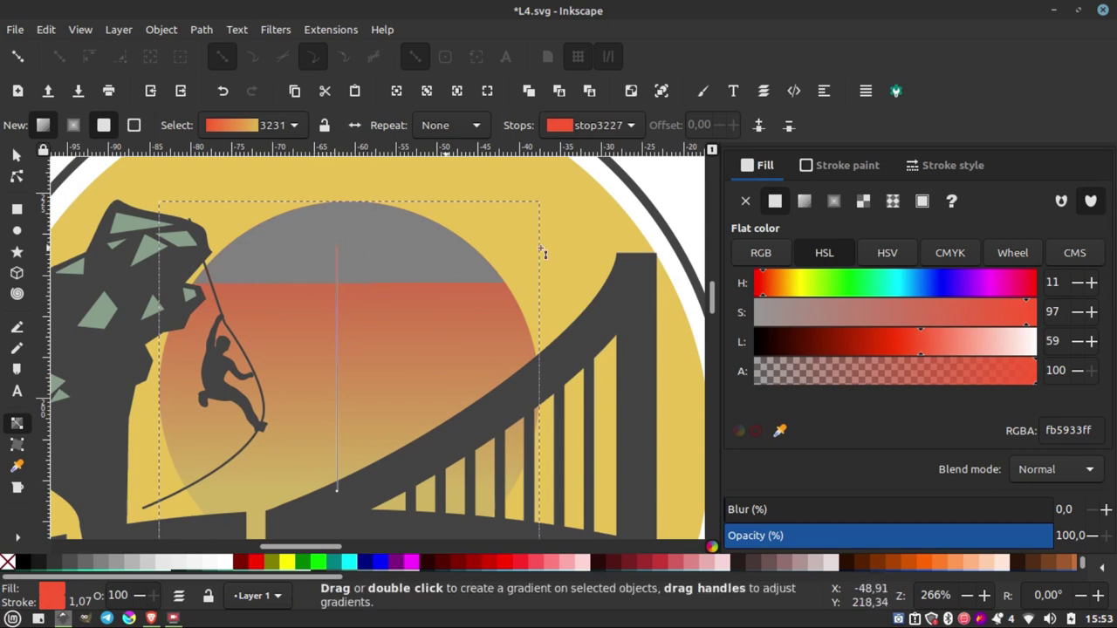
drag(1030, 308, 1004, 309)
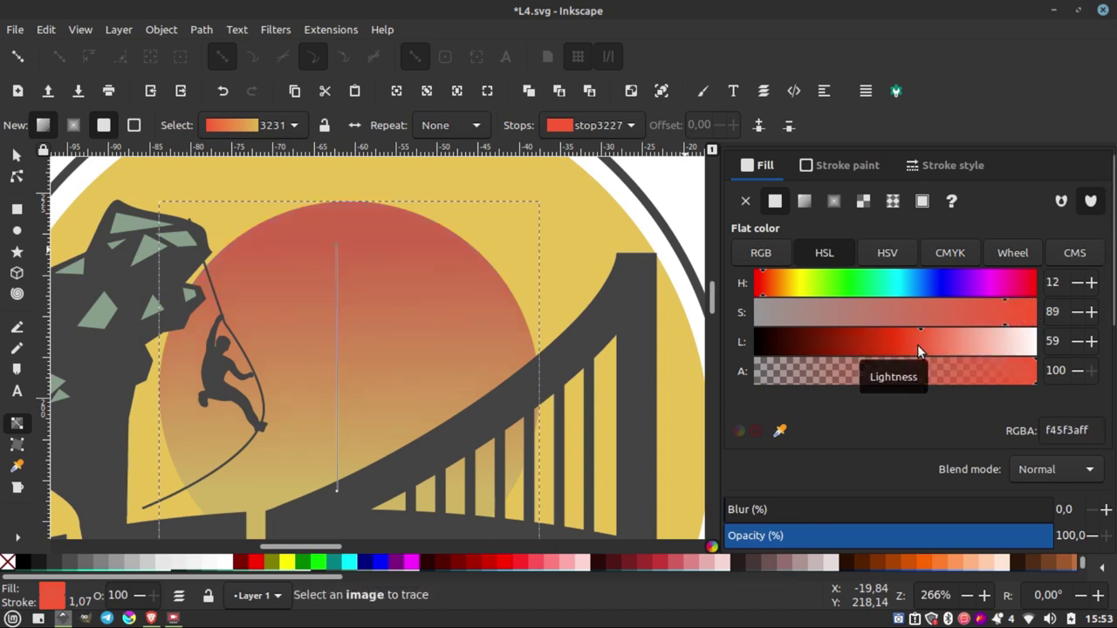
drag(916, 345, 919, 342)
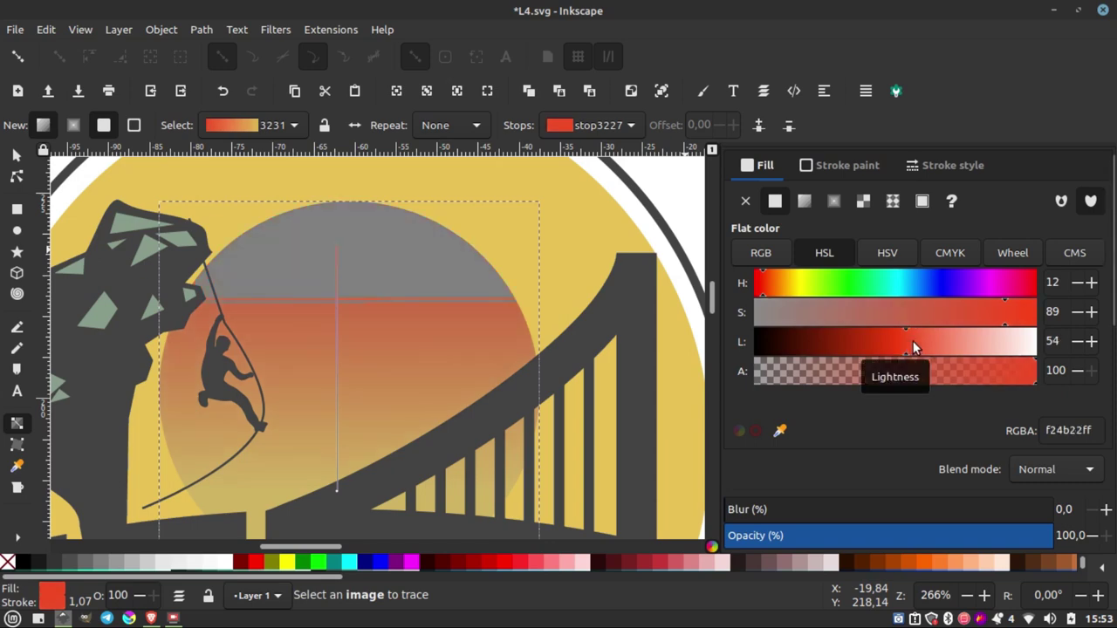
- Set the gradient's yellow end stop to a colour sampled from the drawing
ctrl+scroll(523, 279, down, 3)
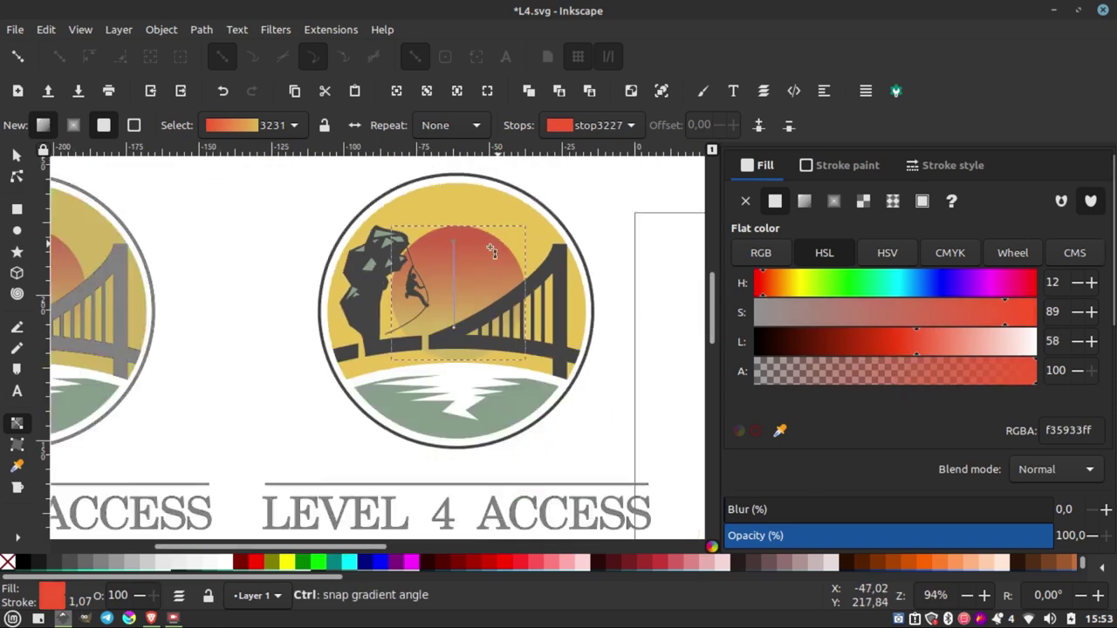
ctrl+scroll(457, 387, up, 2)
ctrl+scroll(417, 337, up, 3)
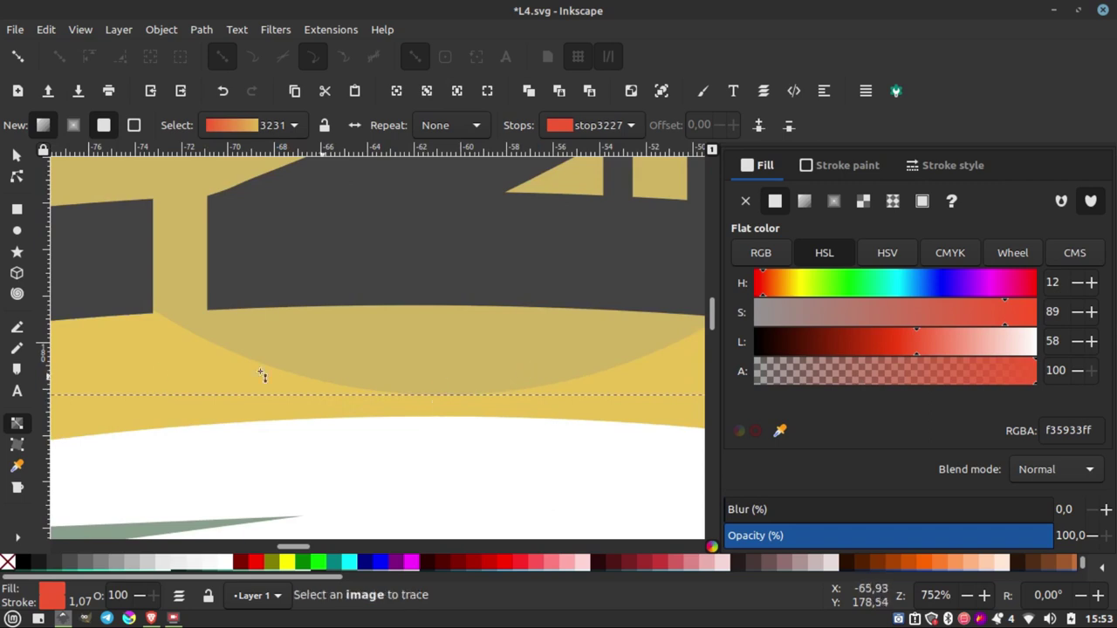
ctrl+scroll(428, 370, down, 1)
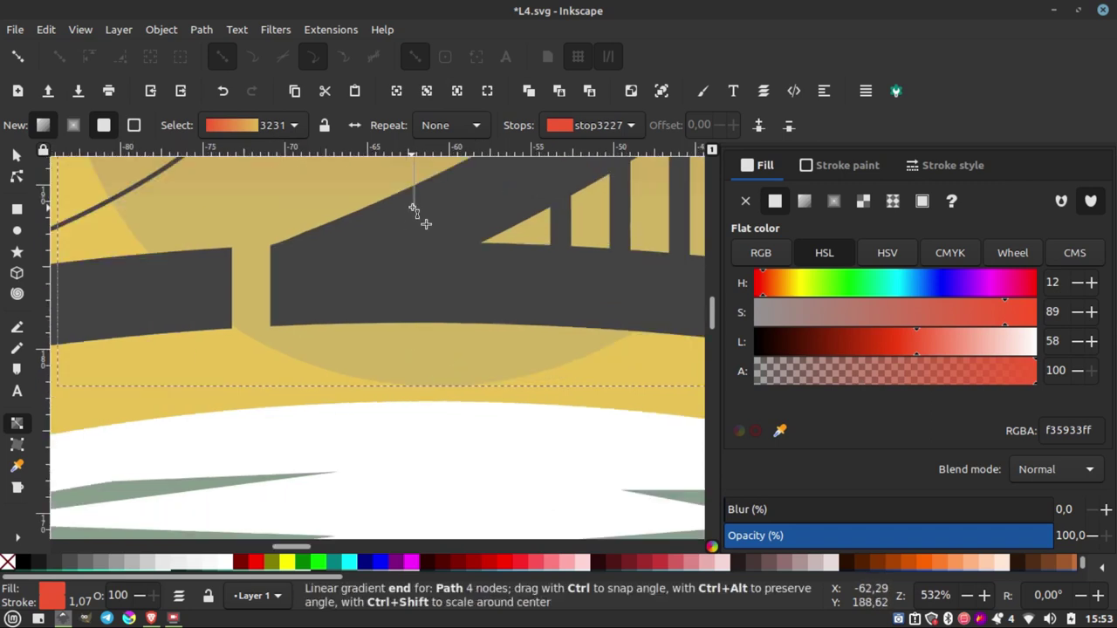
click(414, 207)
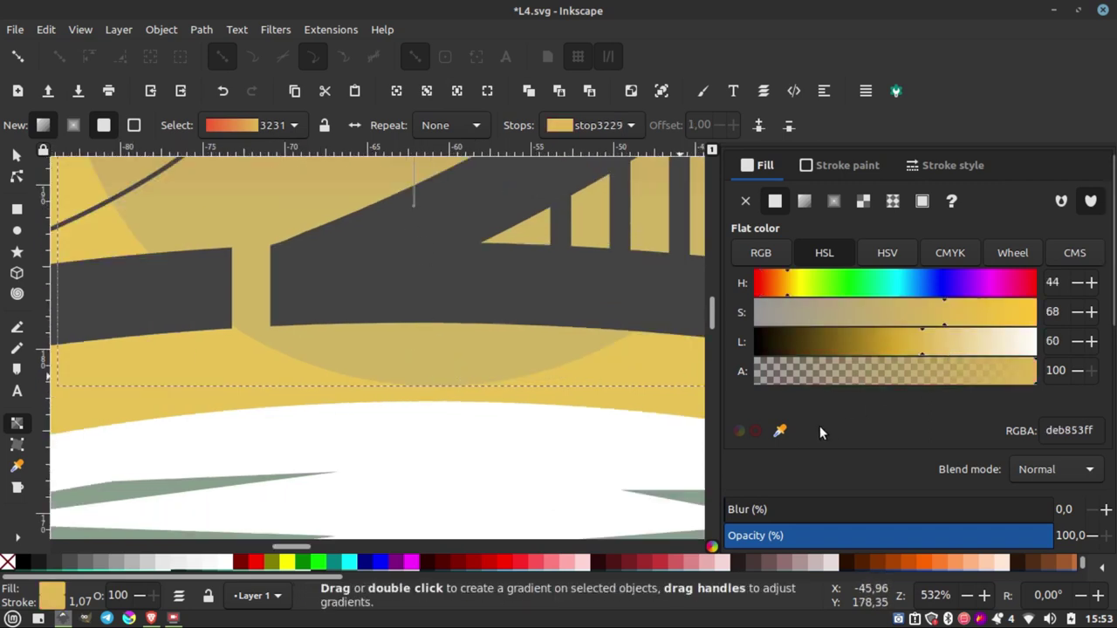
click(778, 432)
click(293, 377)
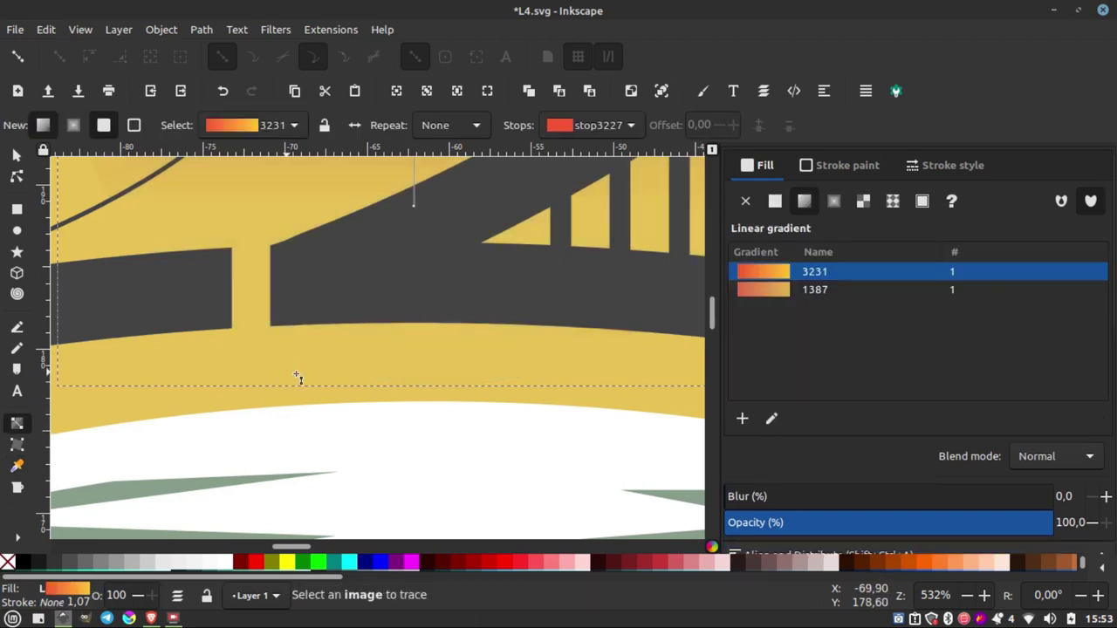
- Deselect the recoloured sun and review the bridge and lower logo artwork
ctrl+scroll(449, 388, down, 3)
ctrl+scroll(449, 387, down, 2)
click(17, 155)
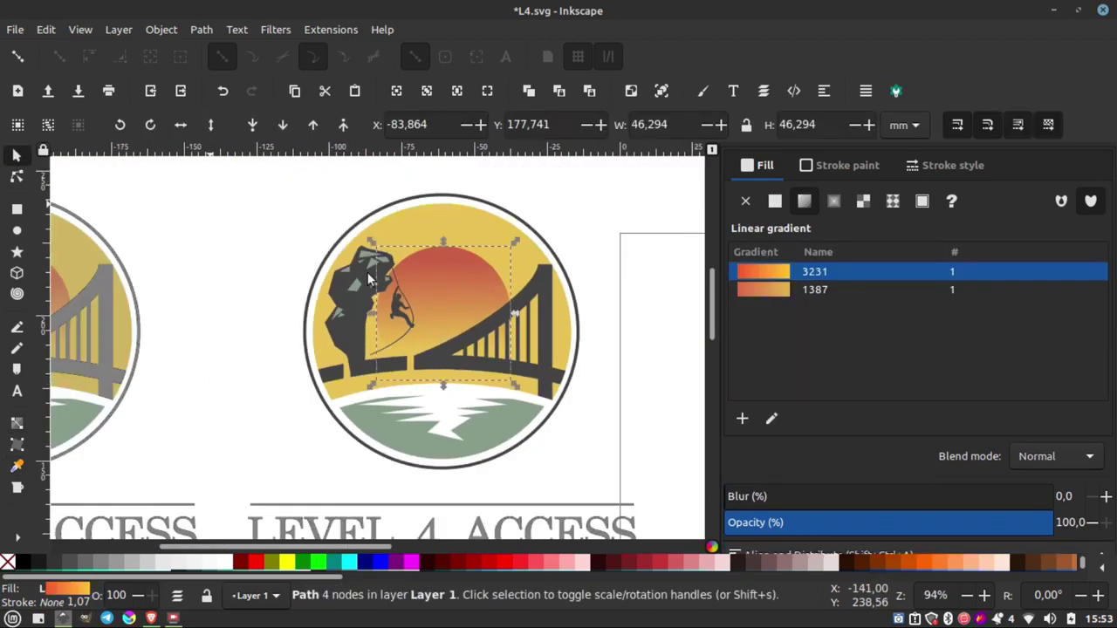
key(Escape)
ctrl+scroll(428, 297, up, 3)
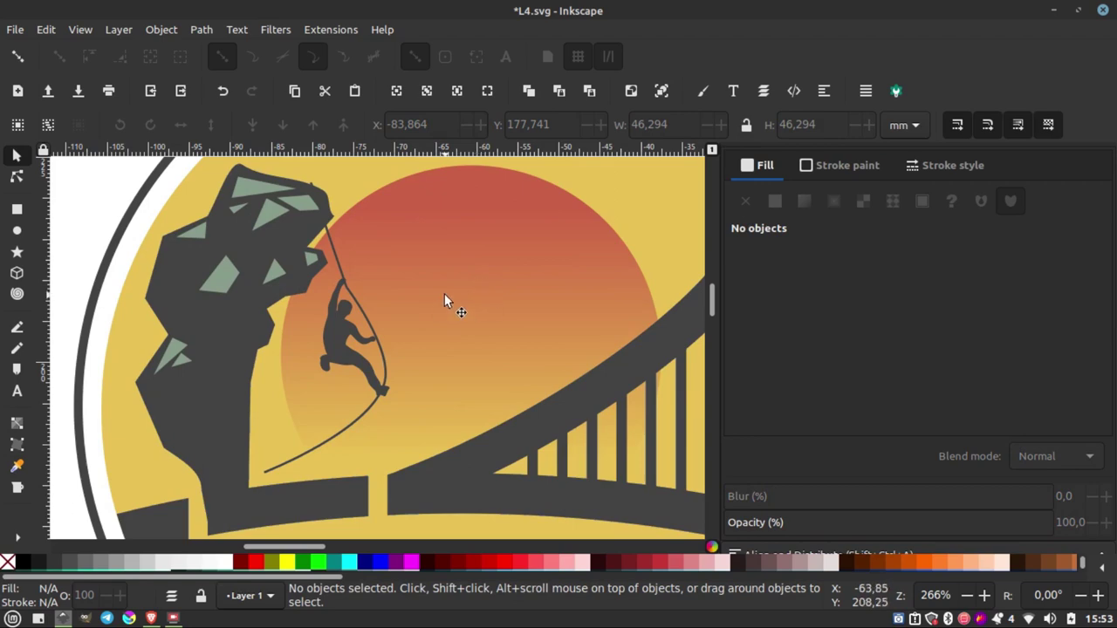
ctrl+scroll(427, 294, down, 3)
ctrl+scroll(434, 309, up, 2)
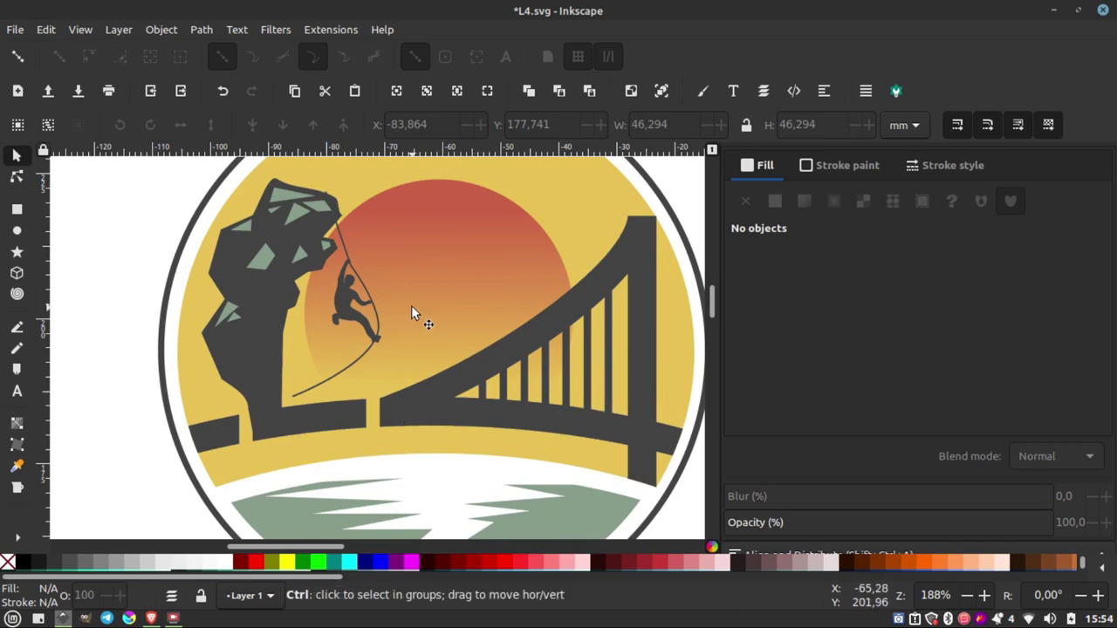
ctrl+scroll(419, 312, down, 1)
- Colour the white lightning shape red to tell it apart, undoing an accidental move
ctrl+scroll(393, 305, up, 4)
click(412, 329)
ctrl+scroll(408, 323, down, 5)
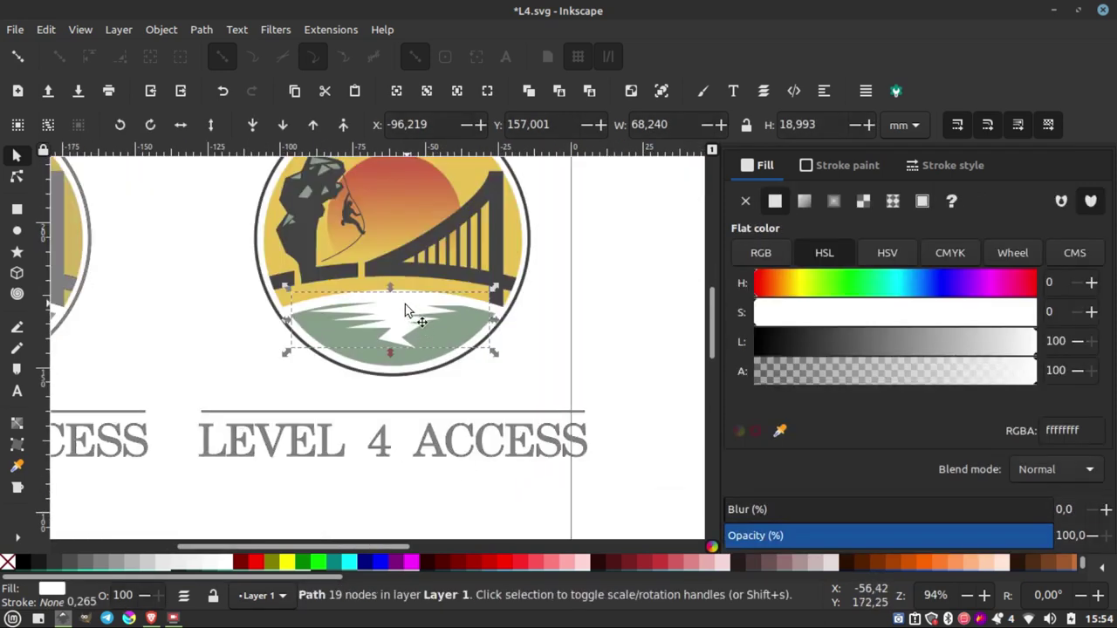
drag(476, 325, 472, 339)
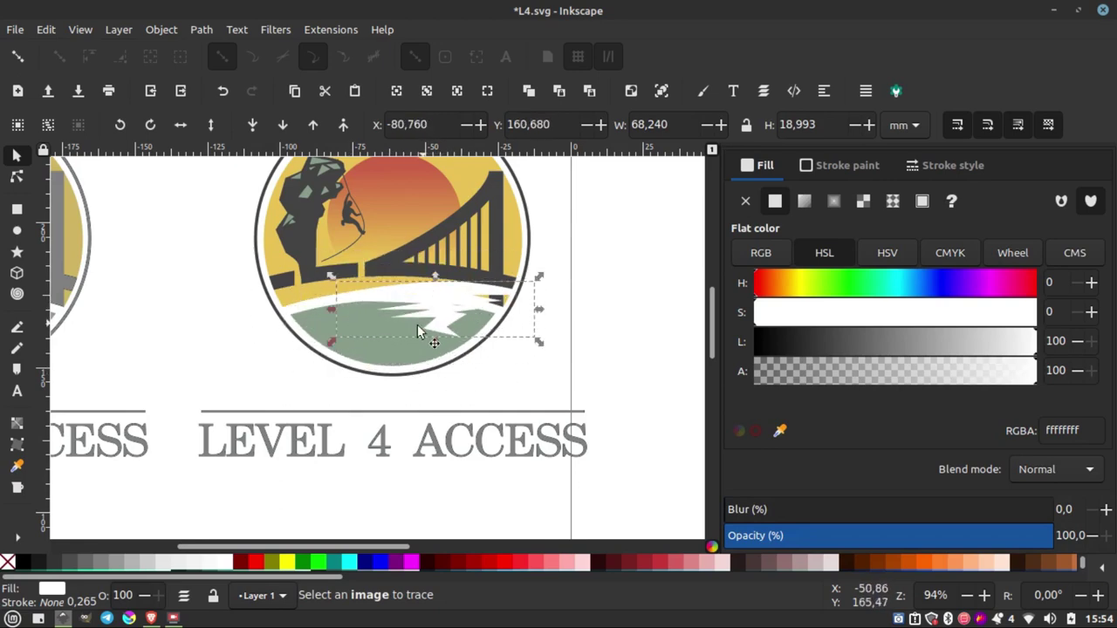
ctrl+scroll(418, 362, up, 3)
key(ctrl+z)
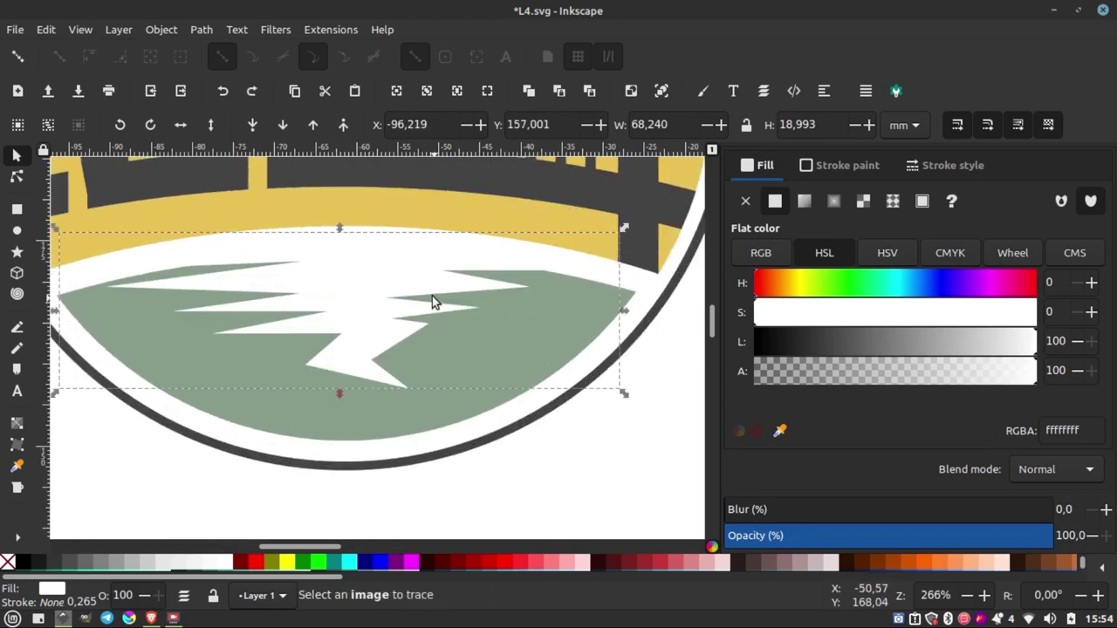
click(490, 562)
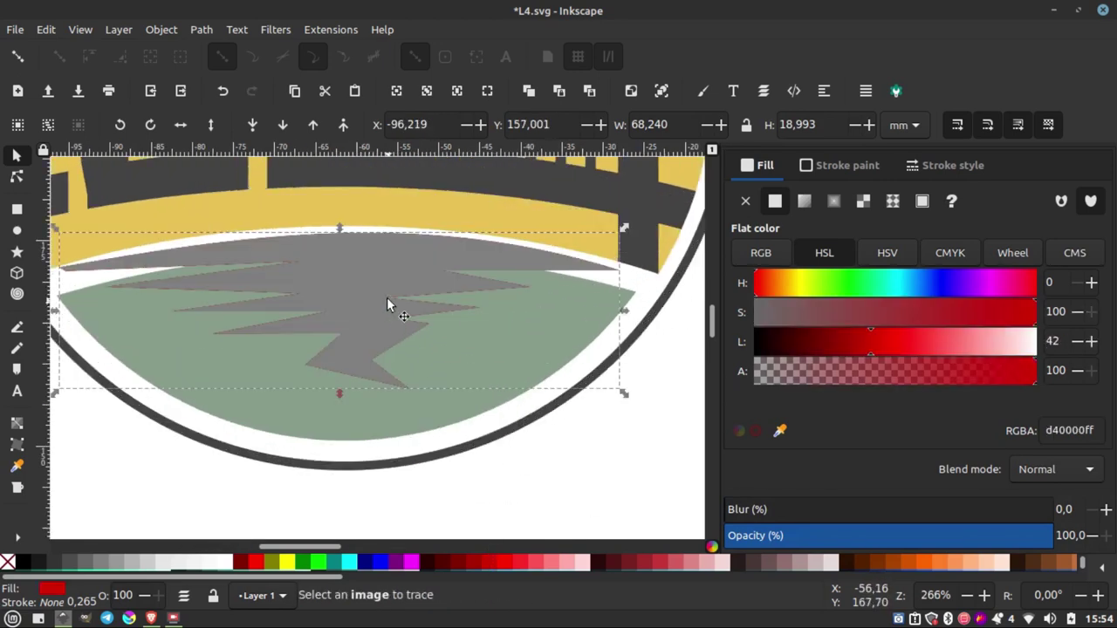
ctrl+scroll(458, 241, up, 5)
ctrl+scroll(459, 241, down, 2)
ctrl+scroll(455, 241, down, 3)
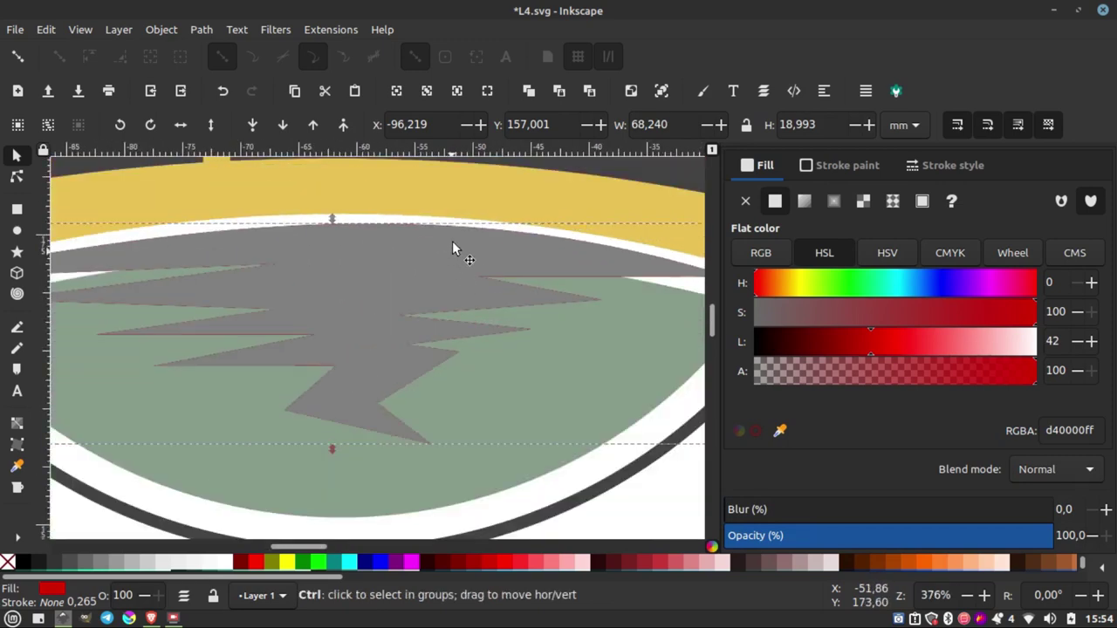
ctrl+scroll(452, 241, down, 1)
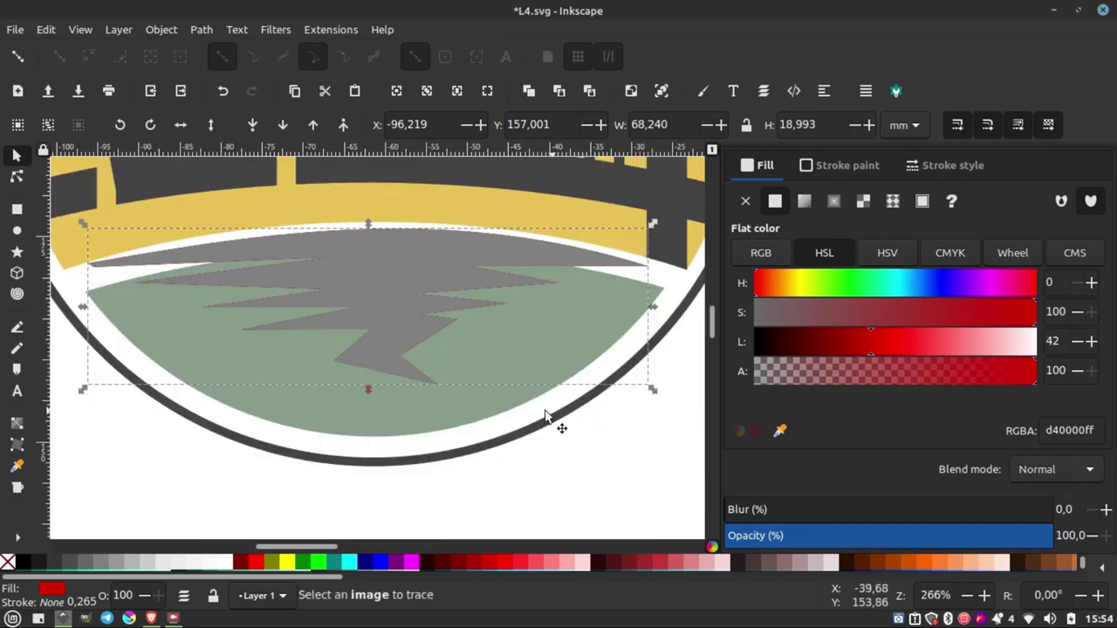
- Subtract the lightning from the green ground with Path > Difference and inspect the nodes
shift+click(449, 405)
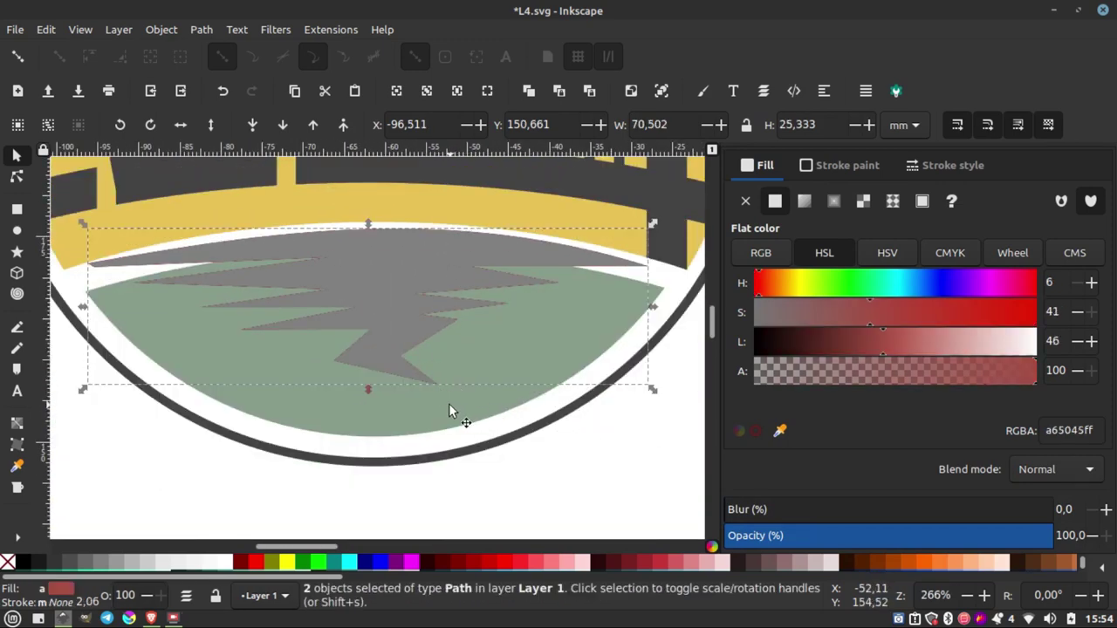
click(202, 29)
click(252, 131)
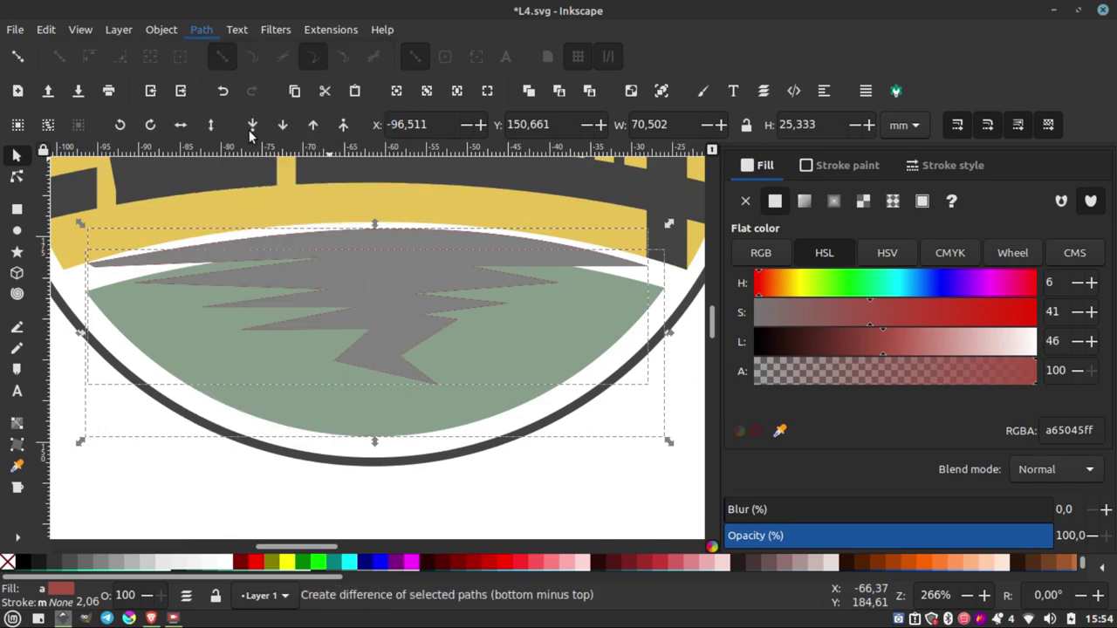
scroll(475, 347, down, 2)
click(523, 417)
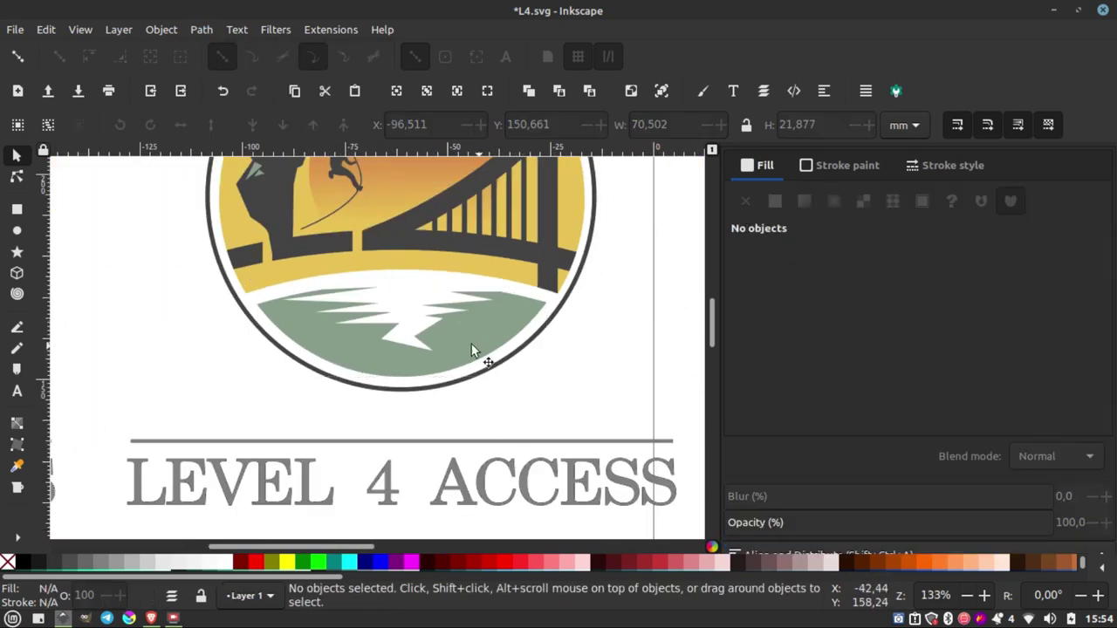
double_click(470, 346)
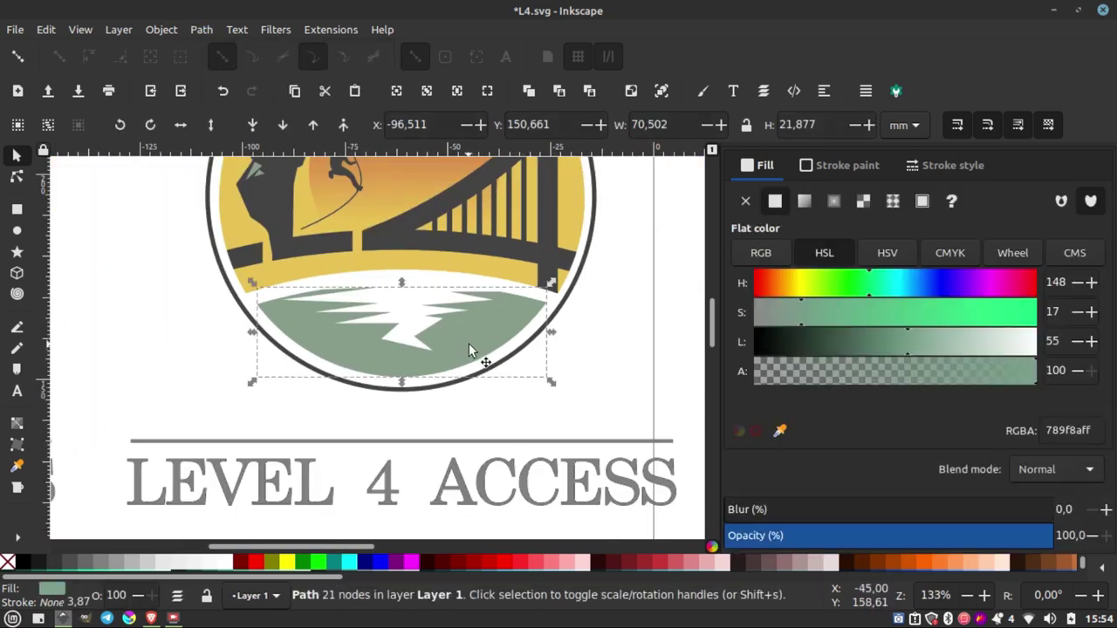
- Select the second logo's LEVEL 4 ACCESS text group with a drag selection
click(18, 154)
scroll(169, 249, down, 3)
key(Escape)
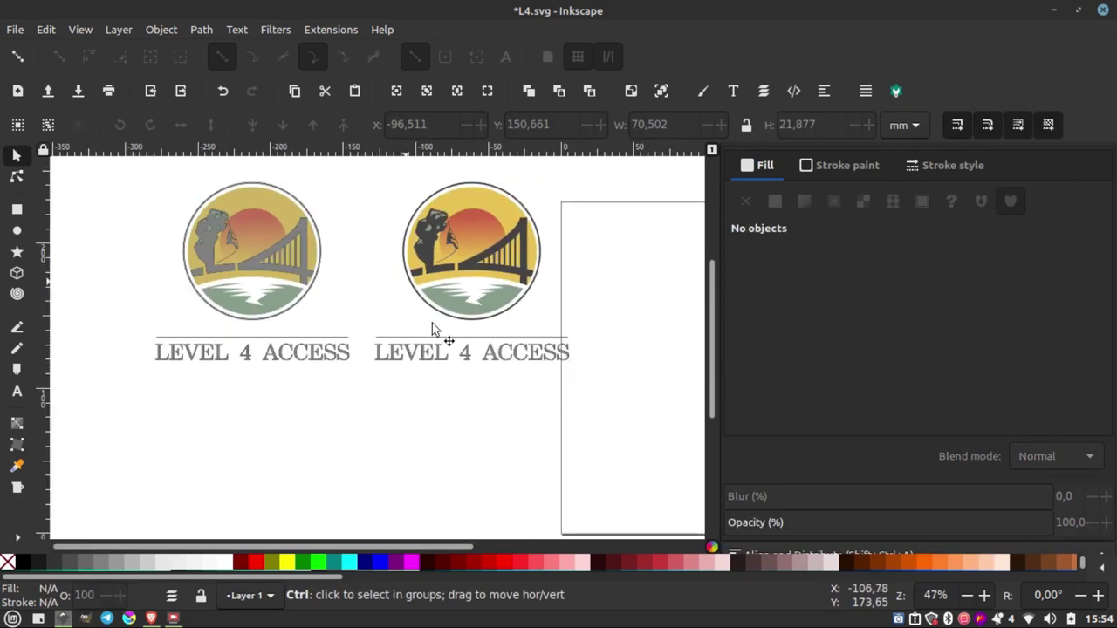
scroll(431, 329, up, 3)
scroll(524, 349, up, 2)
scroll(519, 294, down, 3)
click(417, 301)
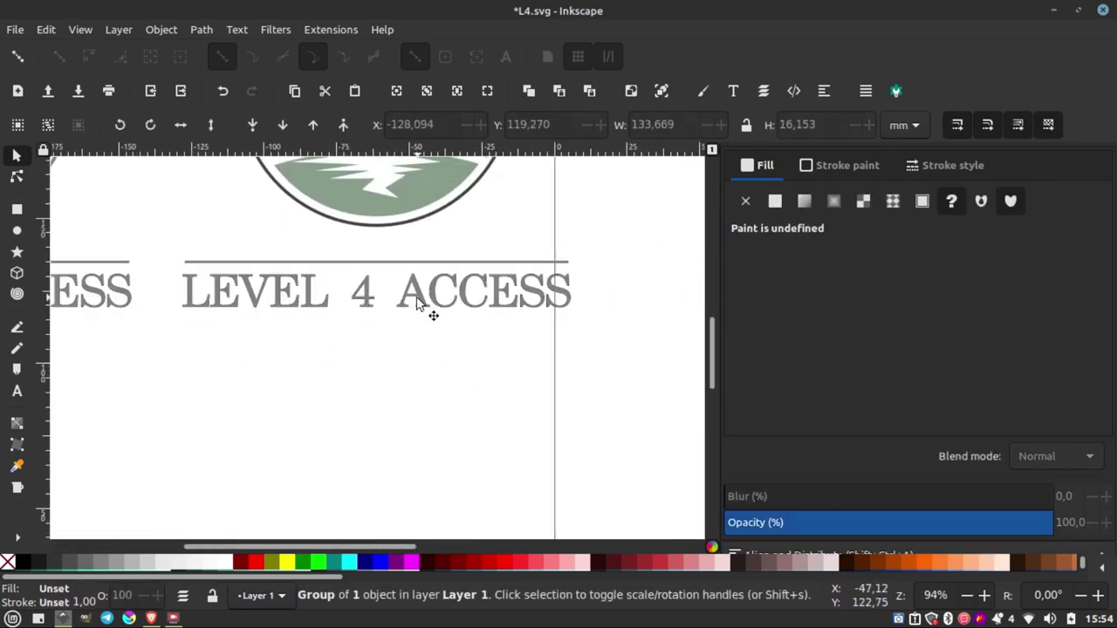
click(620, 261)
drag(634, 232, 159, 347)
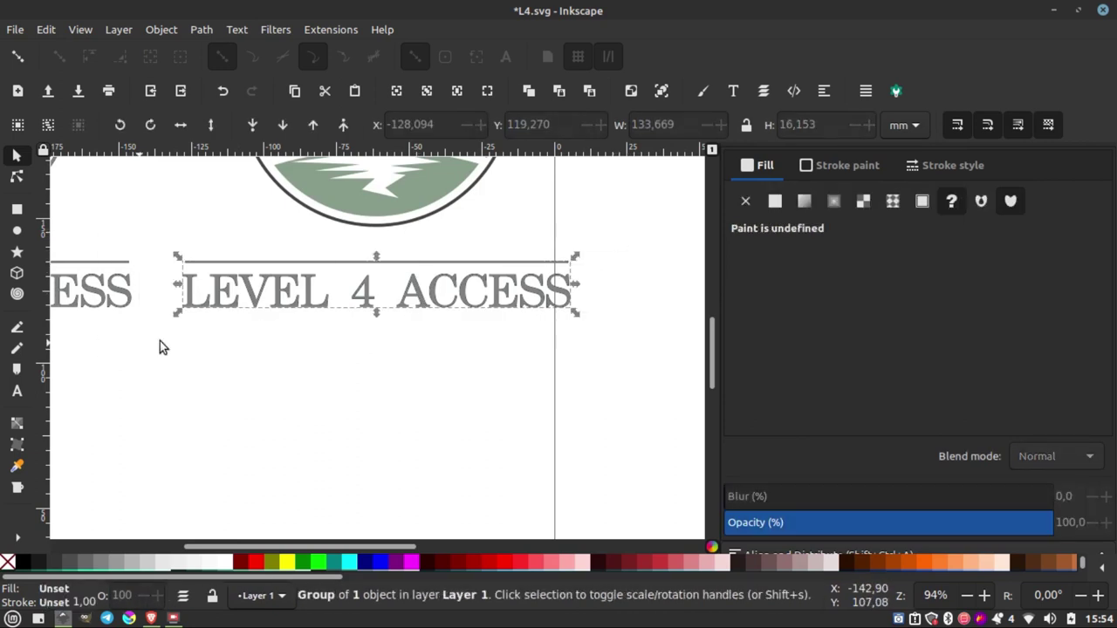
- Colour the wordmark 80% Gray and deselect it
click(56, 563)
click(295, 400)
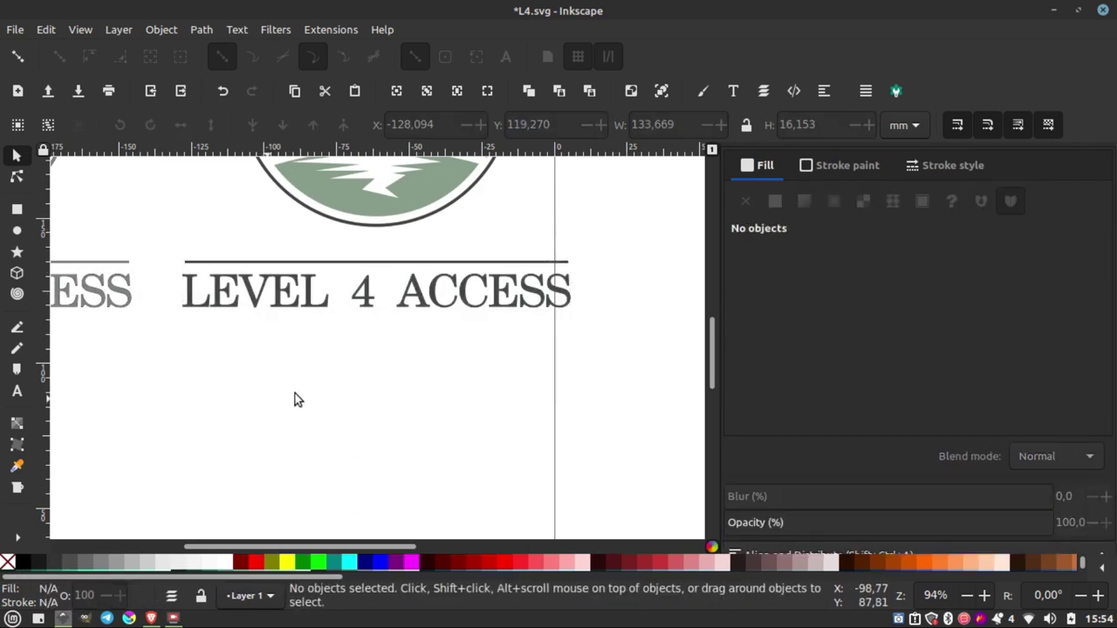
scroll(295, 400, down, 2)
scroll(459, 394, down, 1)
scroll(361, 361, up, 1)
scroll(379, 334, up, 1)
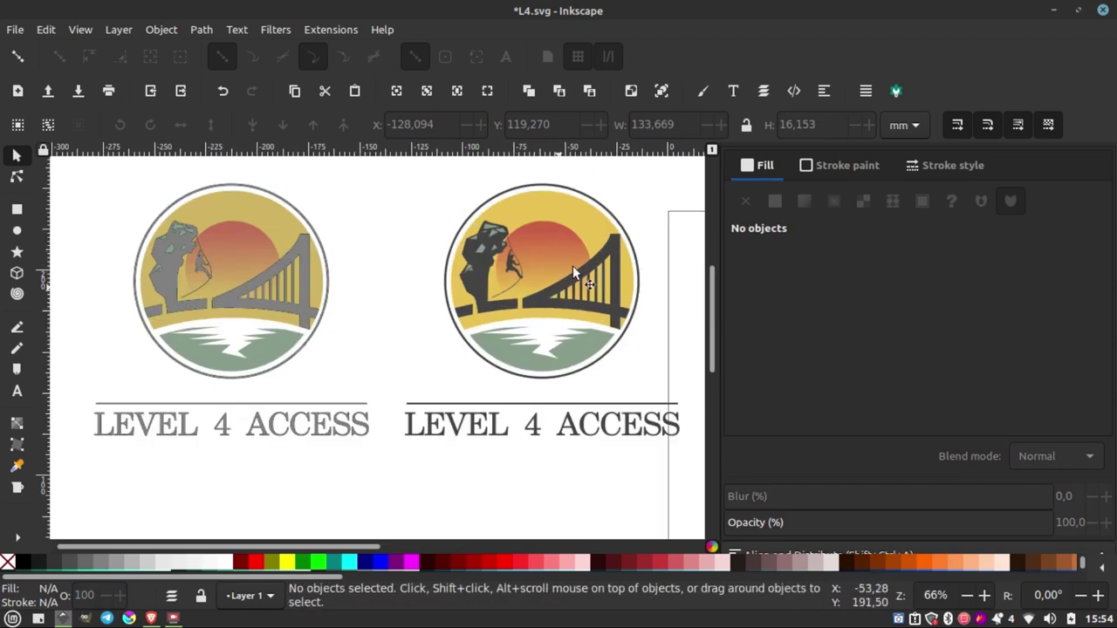
scroll(240, 258, down, 3)
scroll(256, 237, up, 2)
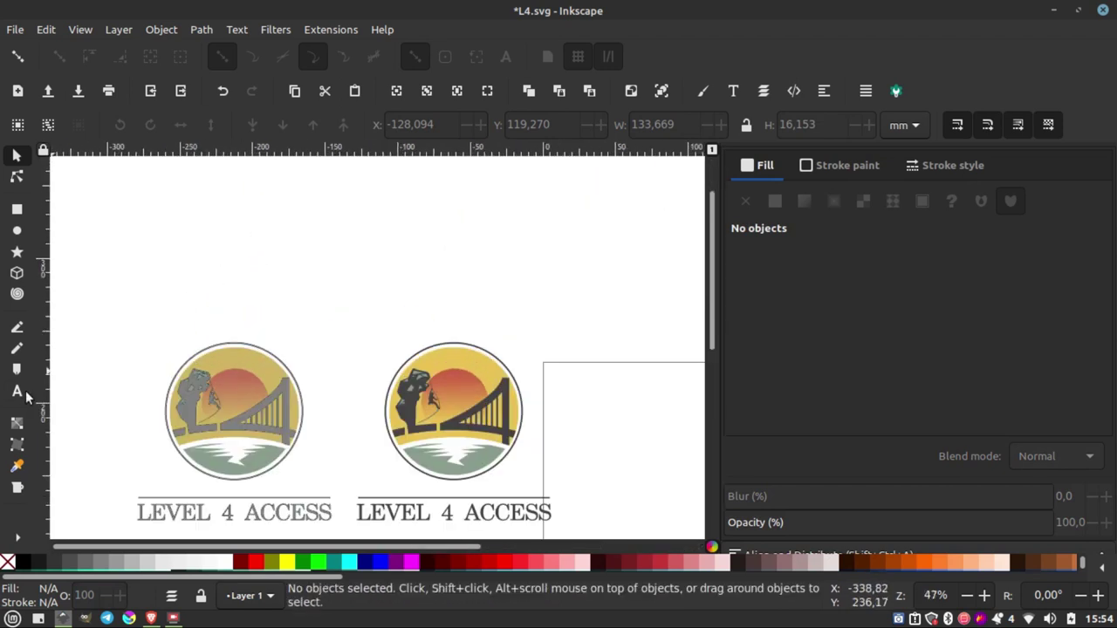
- Add text 'RGB' over the left logo and an 80% Gray 'CMYK' over the right
click(16, 391)
click(231, 309)
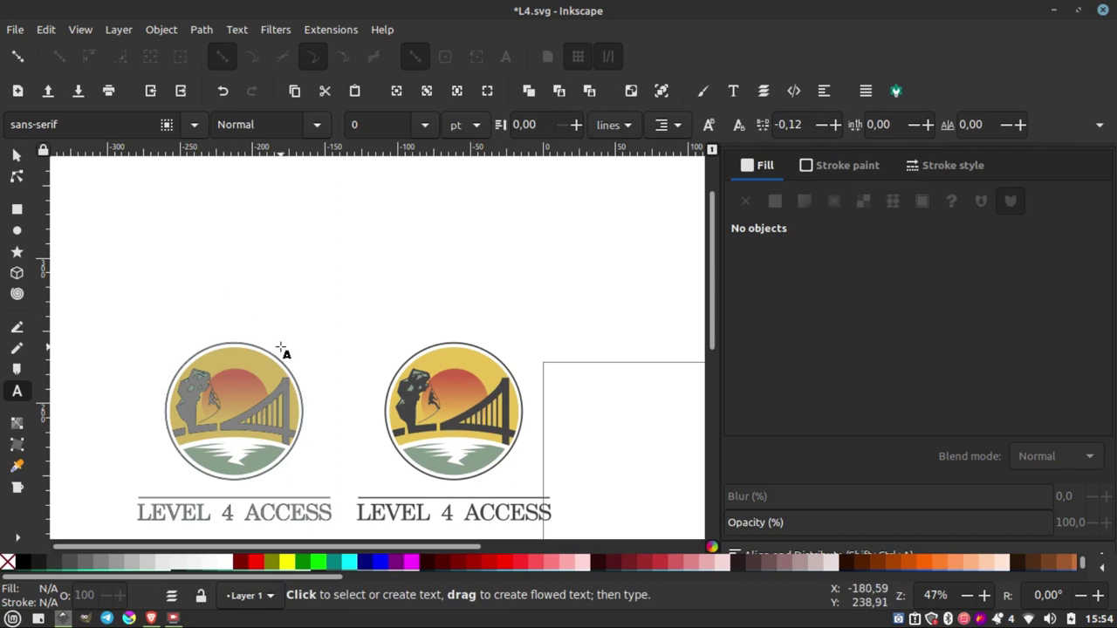
text(RGB)
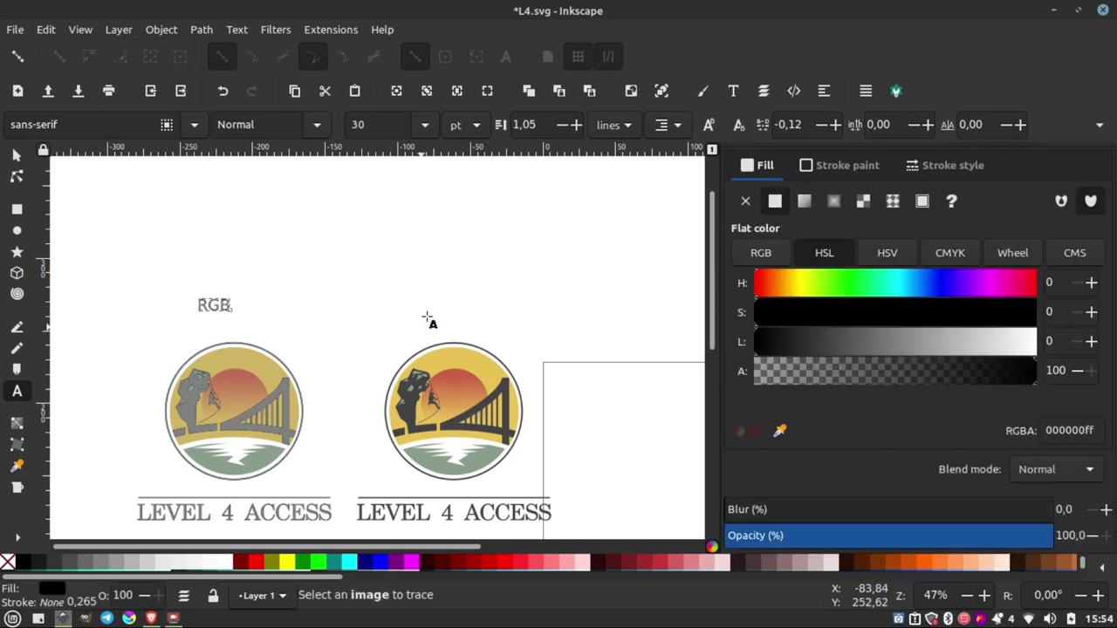
click(438, 301)
text(CMYK)
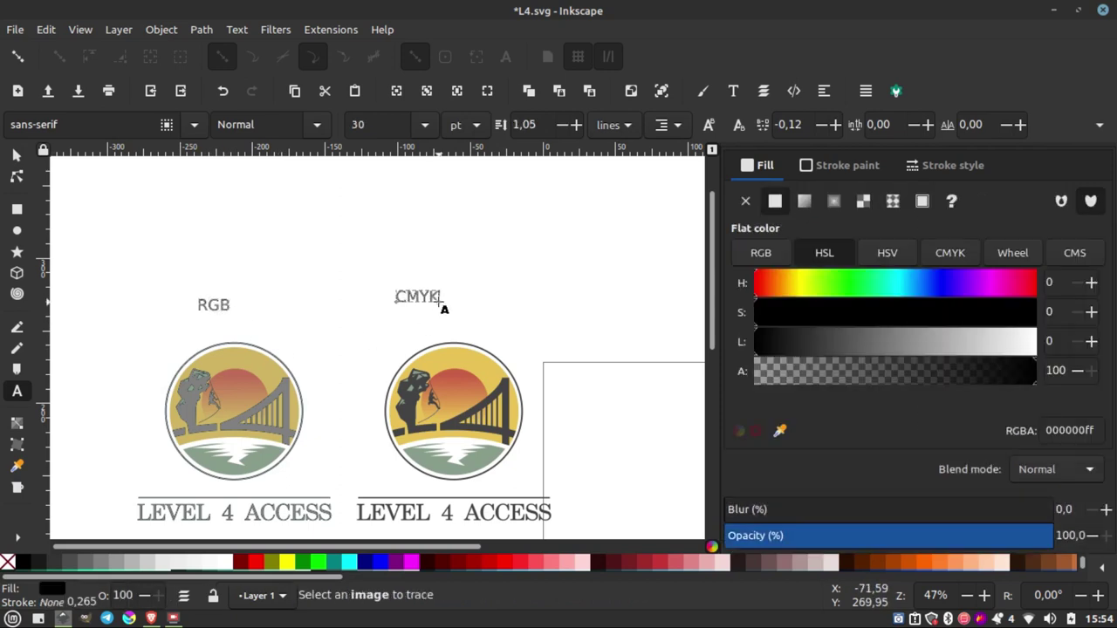
key(ctrl+a)
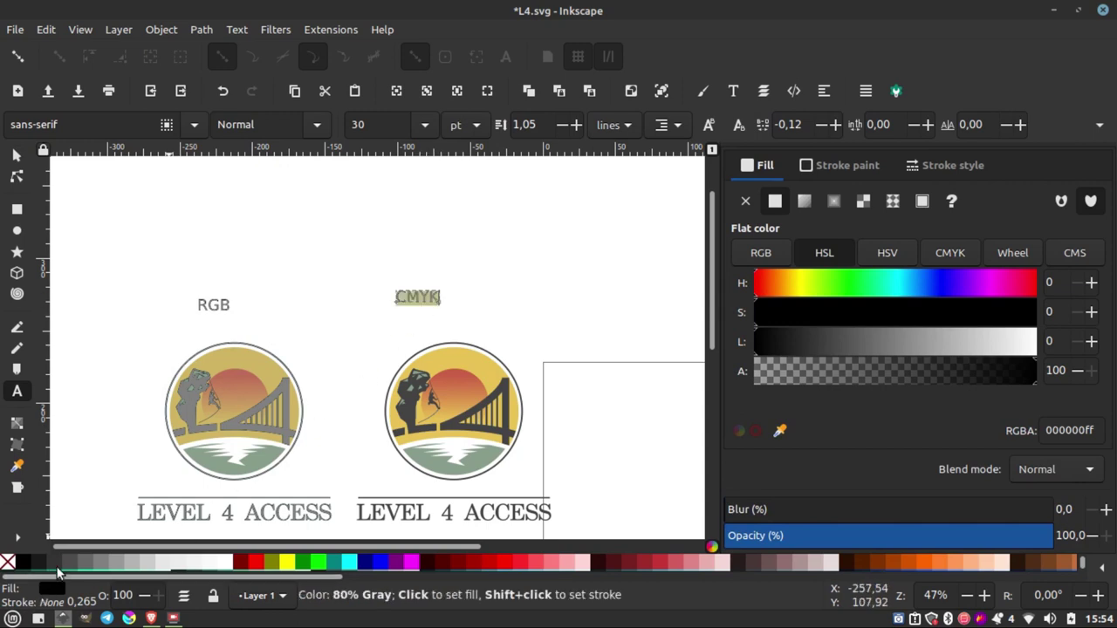
click(57, 563)
- Centre the CMYK and RGB labels above their respective logos
click(15, 155)
key(Escape)
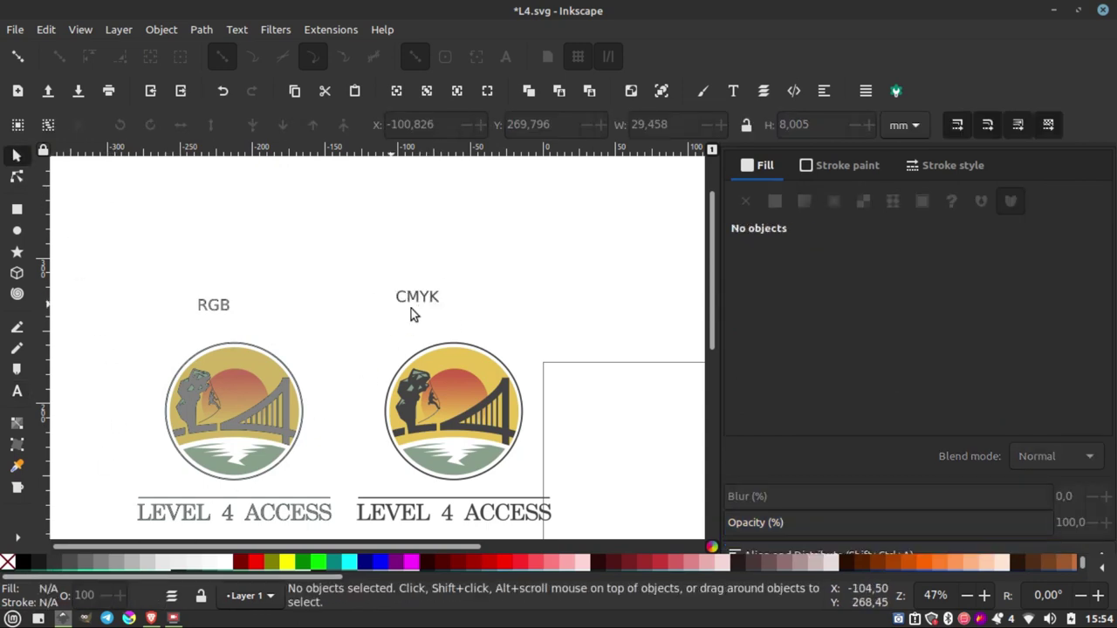
drag(431, 299, 474, 319)
click(234, 307)
drag(233, 308, 244, 321)
key(Escape)
scroll(355, 306, down, 2)
- Disable colour-managed canvas display and compare the two labelled logos
scroll(354, 305, down, 1)
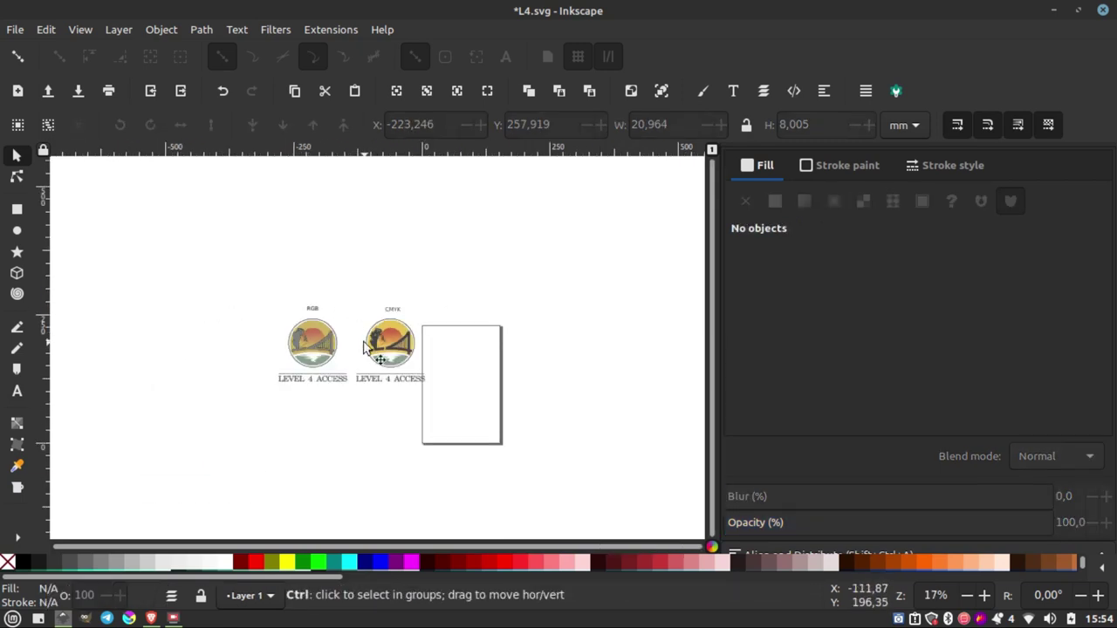
scroll(361, 358, up, 3)
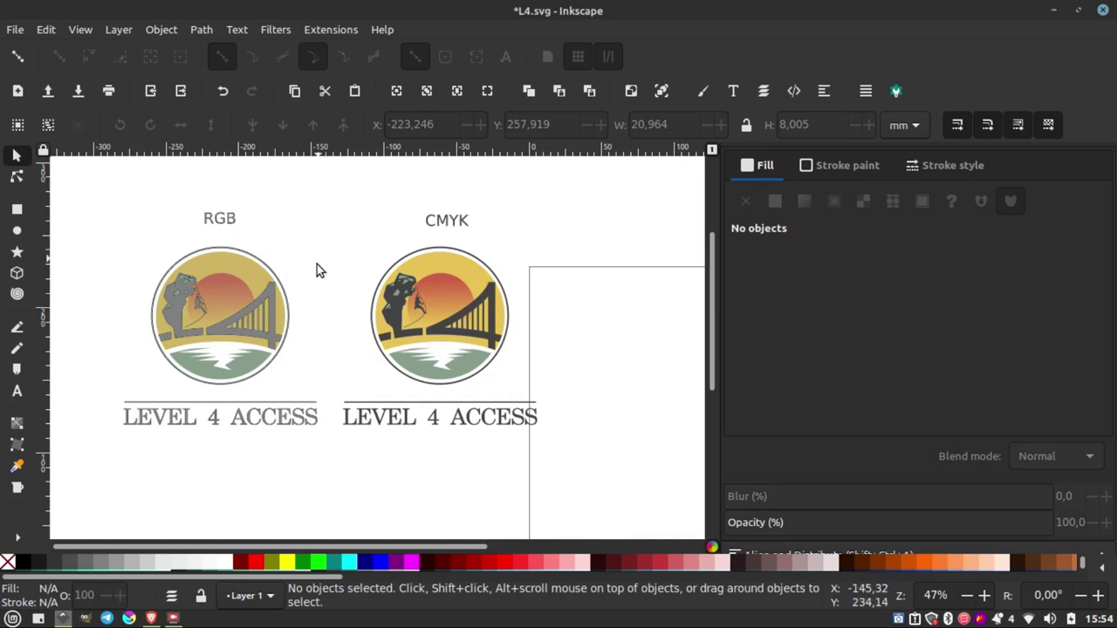
click(712, 547)
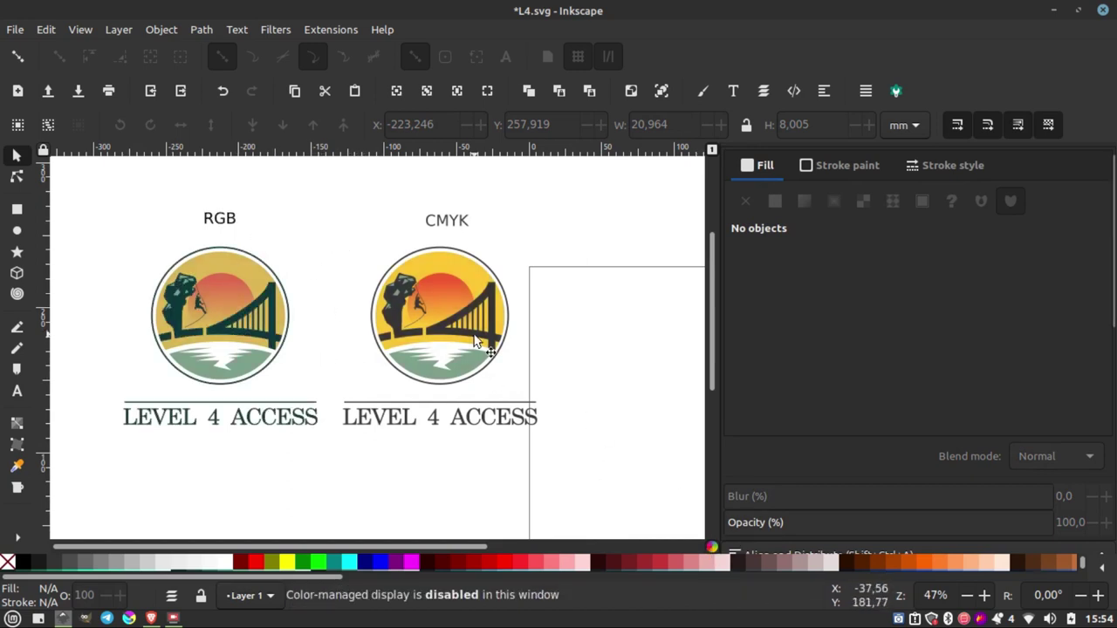
scroll(318, 328, up, 2)
scroll(397, 321, down, 2)
scroll(383, 314, up, 1)
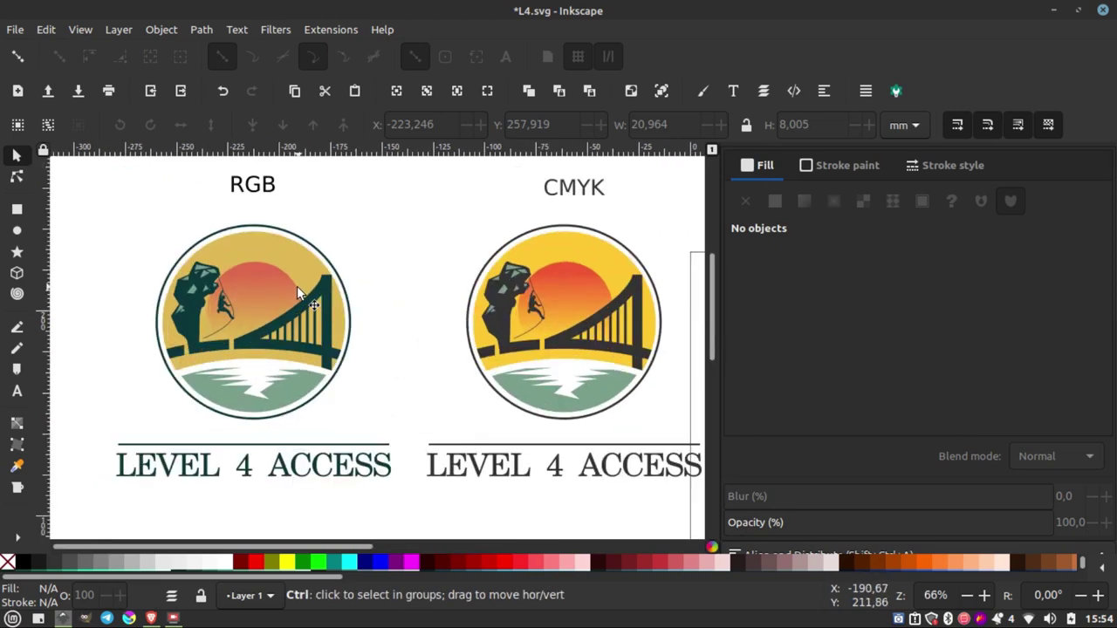
scroll(318, 292, down, 1)
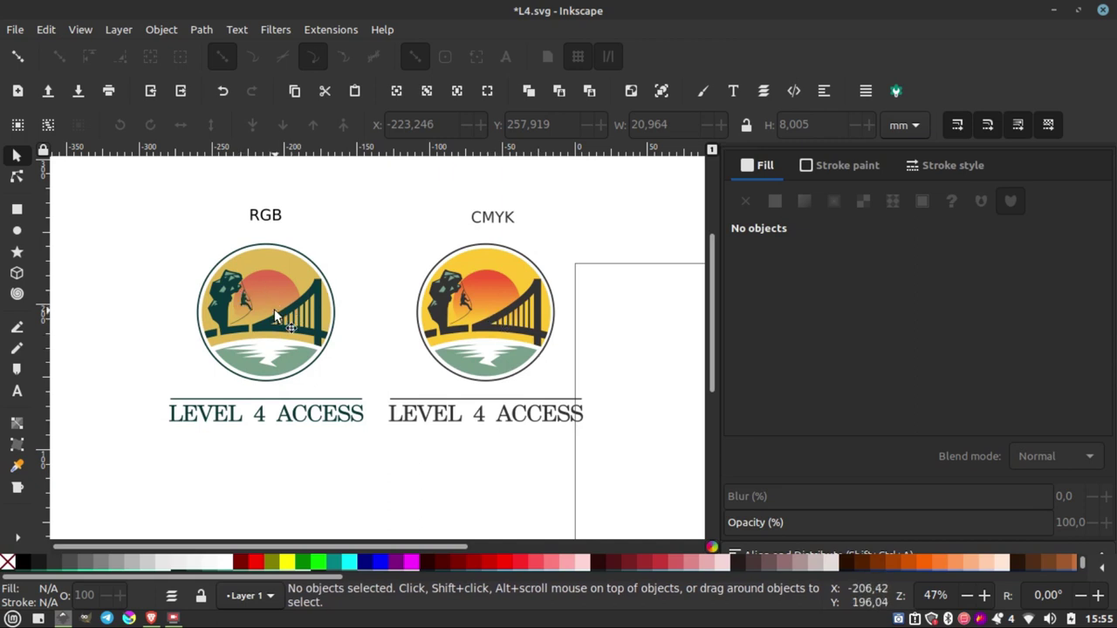
ctrl+scroll(497, 312, down, 3)
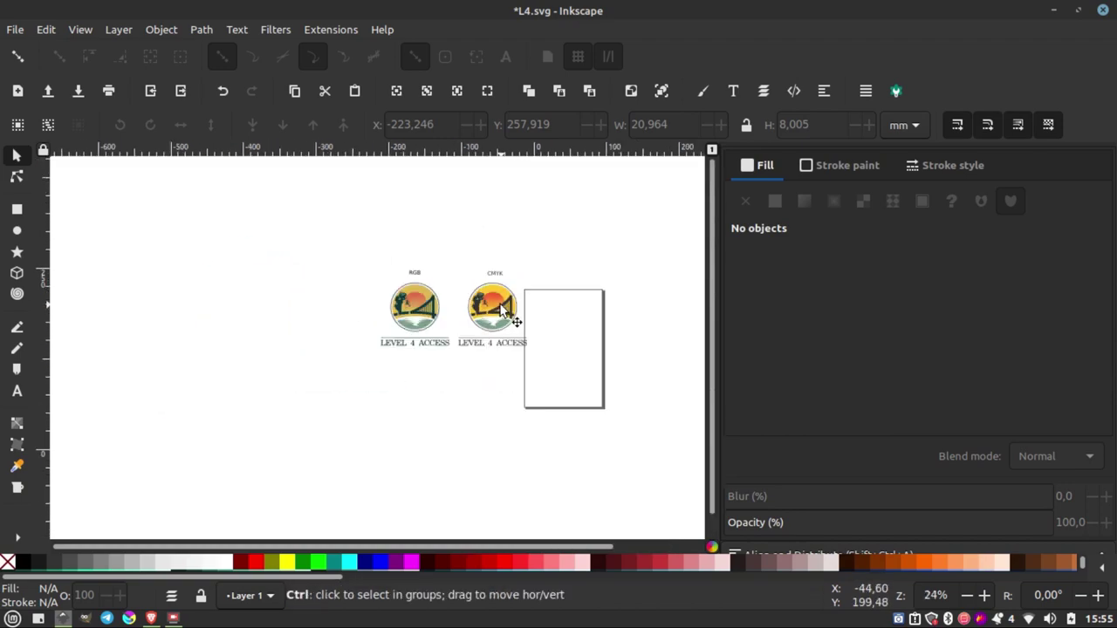
ctrl+scroll(500, 311, up, 3)
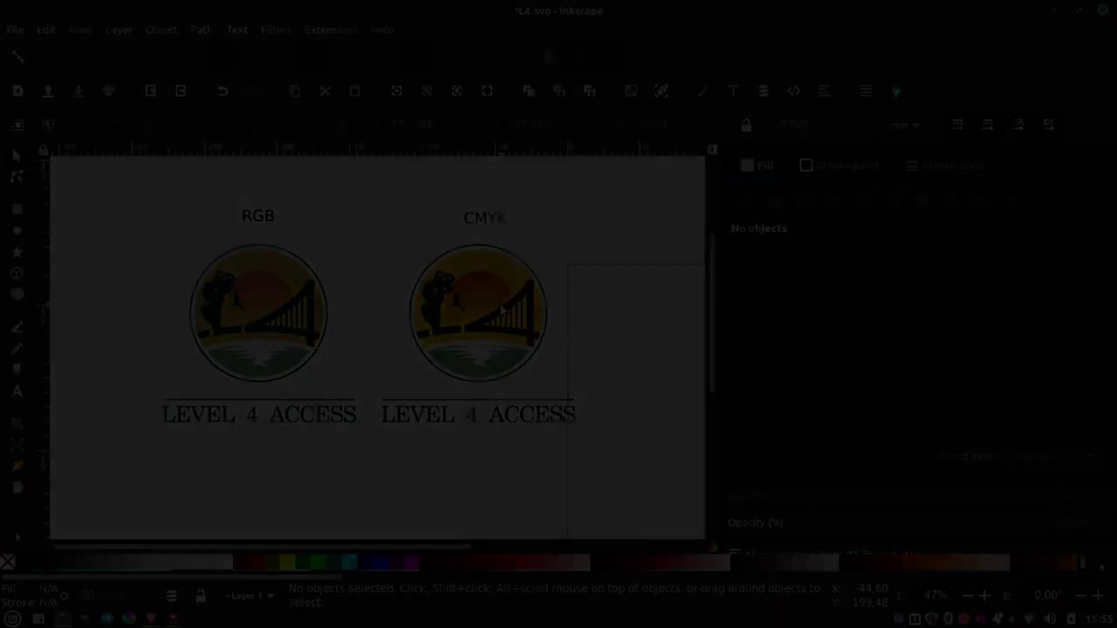